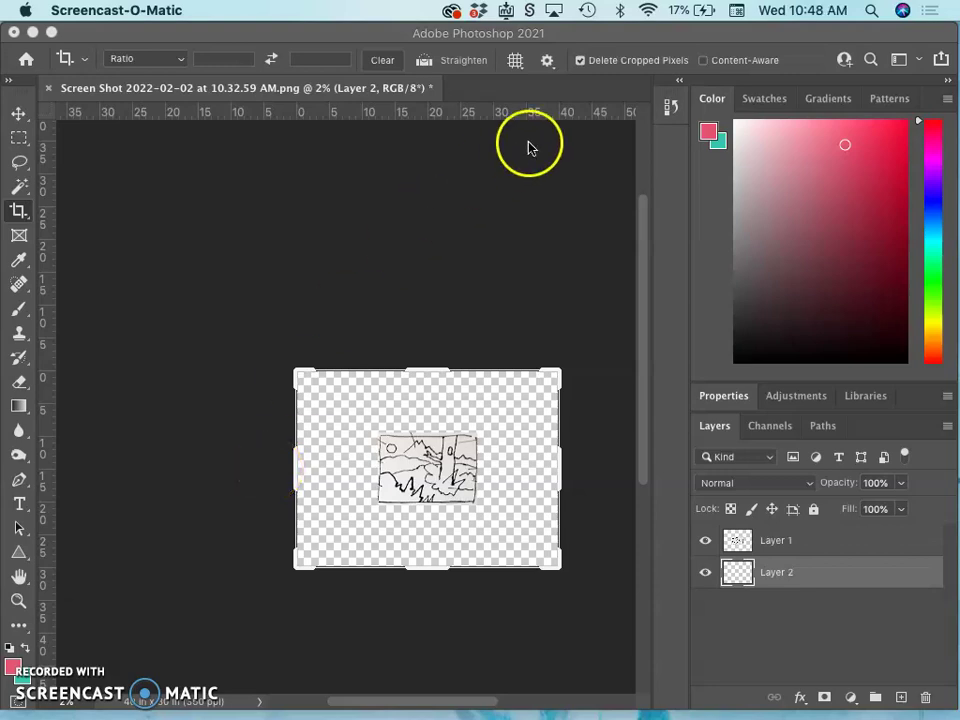
In History, step back past the canvas size, layer order and new layer changes
left_click(521, 38)
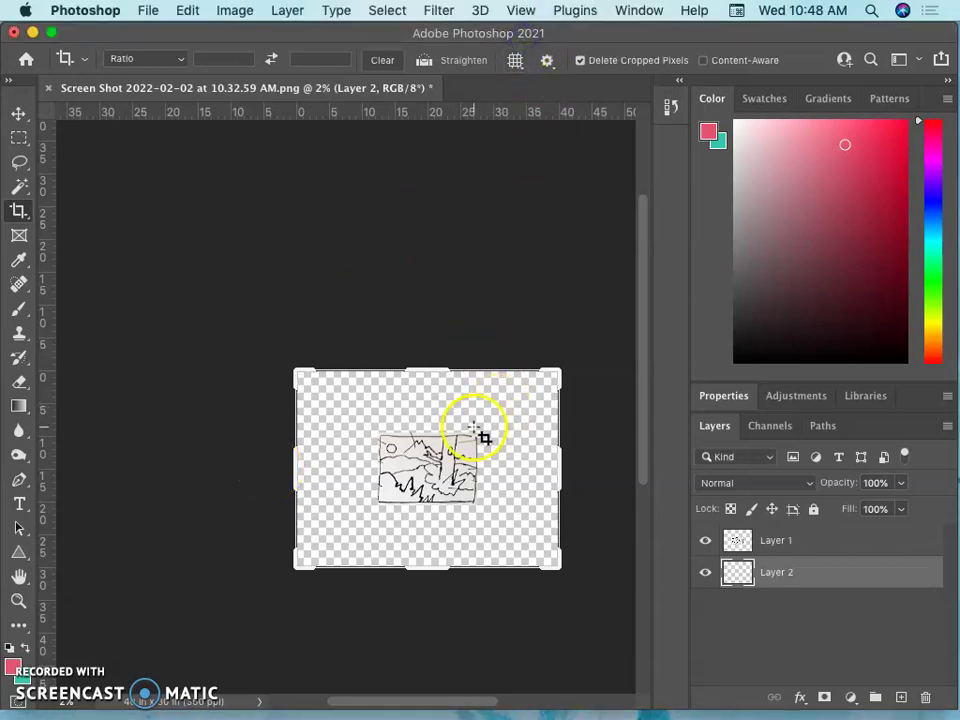
key("super+equal")
scroll(476, 430, "down", 5)
scroll(476, 430, "right", 4)
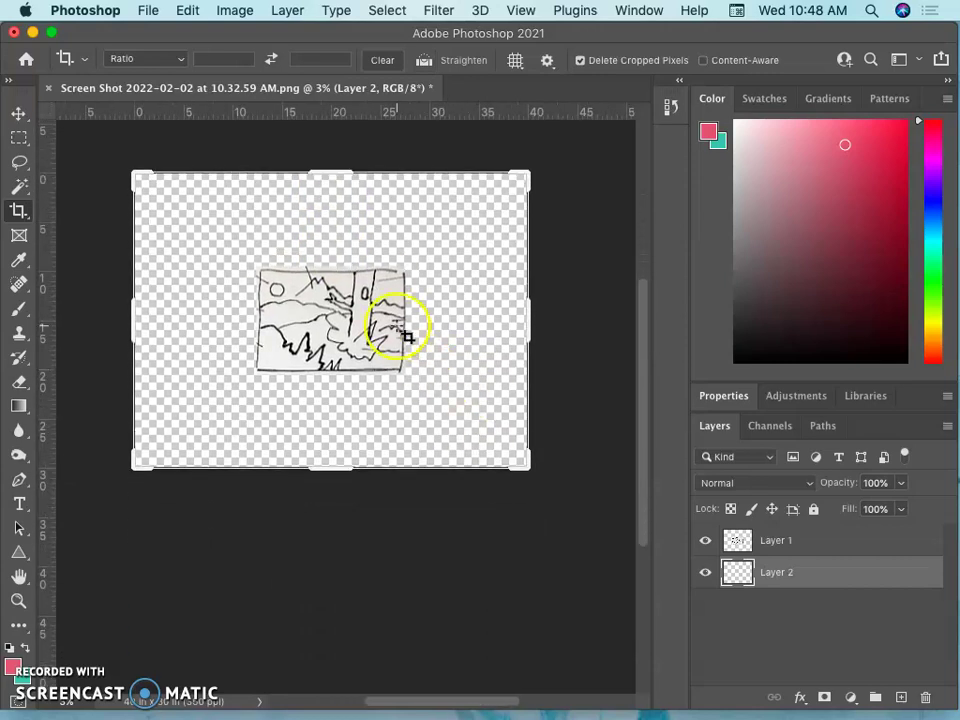
left_click(670, 107)
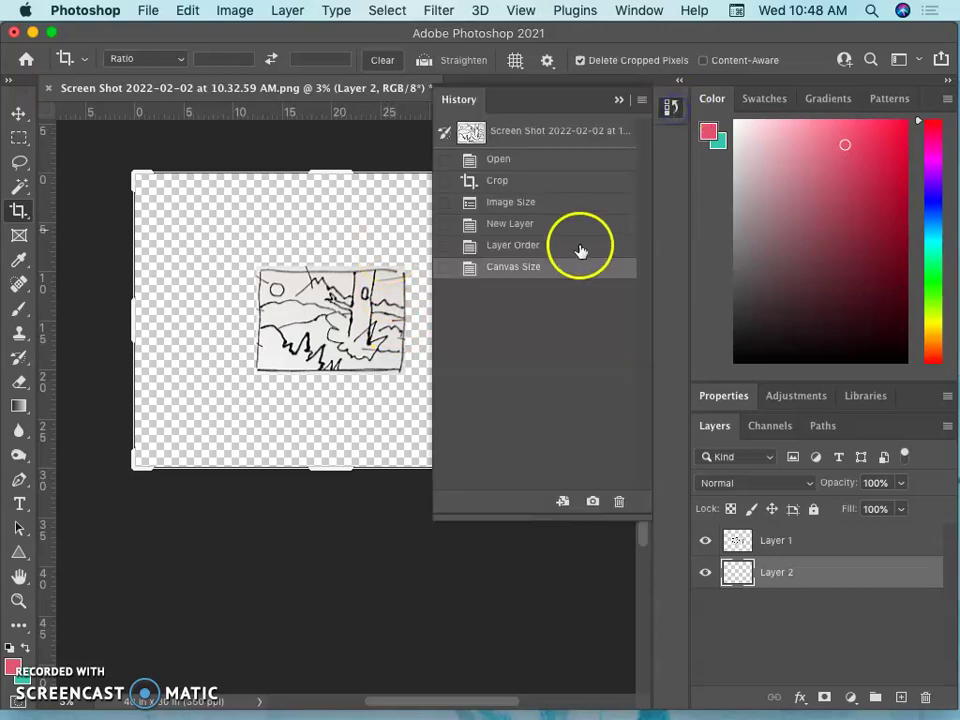
left_click(549, 245)
left_click(533, 226)
left_click(525, 204)
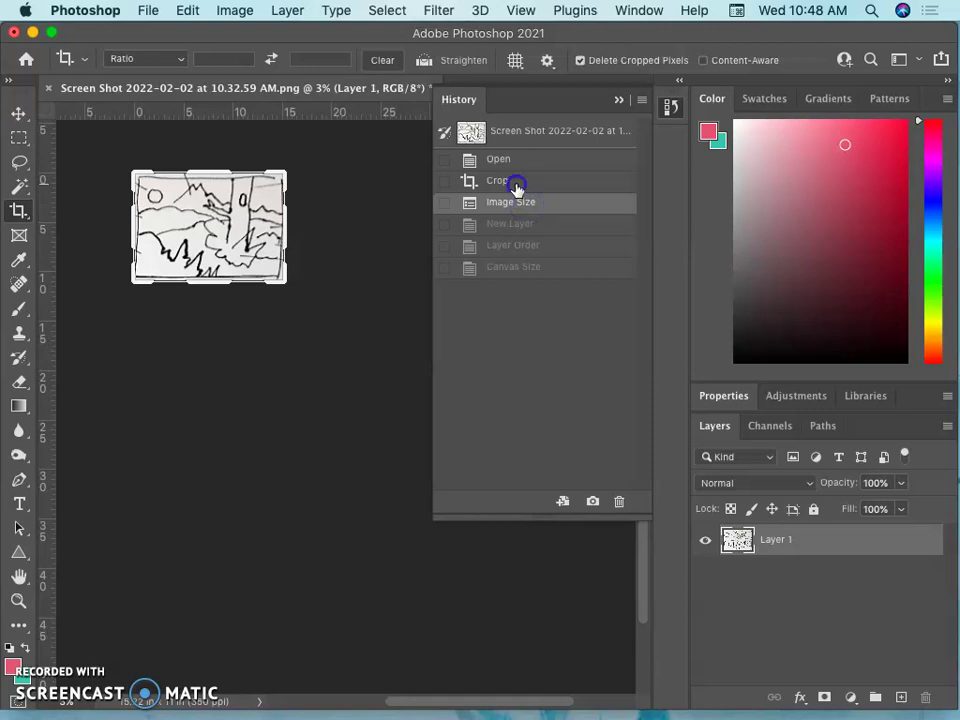
Revert past the image resize to the original Open state and fit the image on screen
left_click(516, 184)
left_click(349, 279)
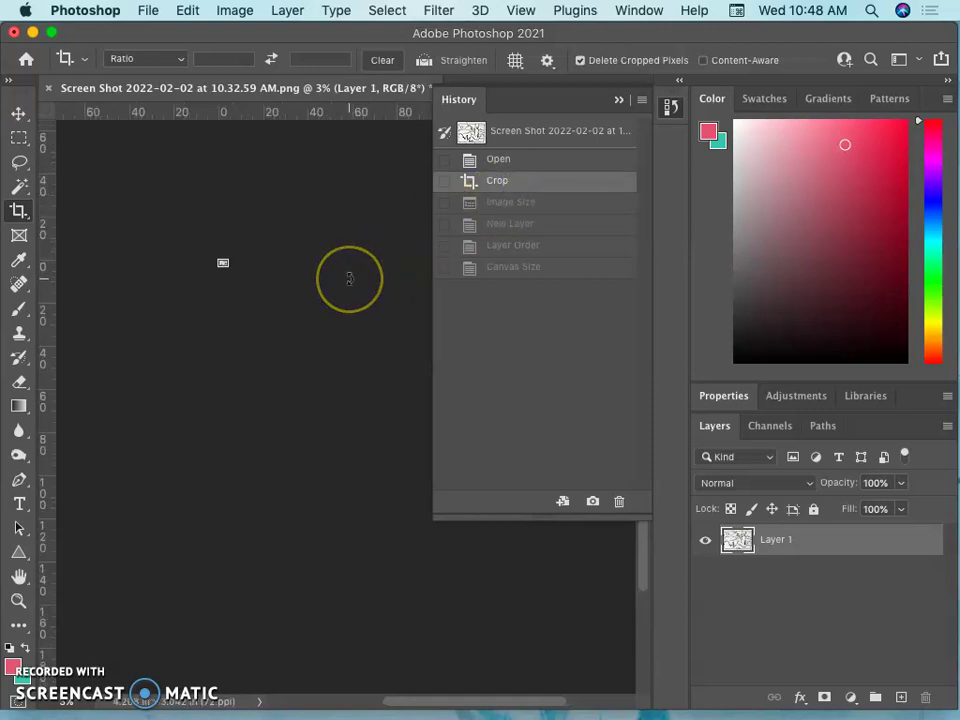
key("super+equal")
left_click(495, 160)
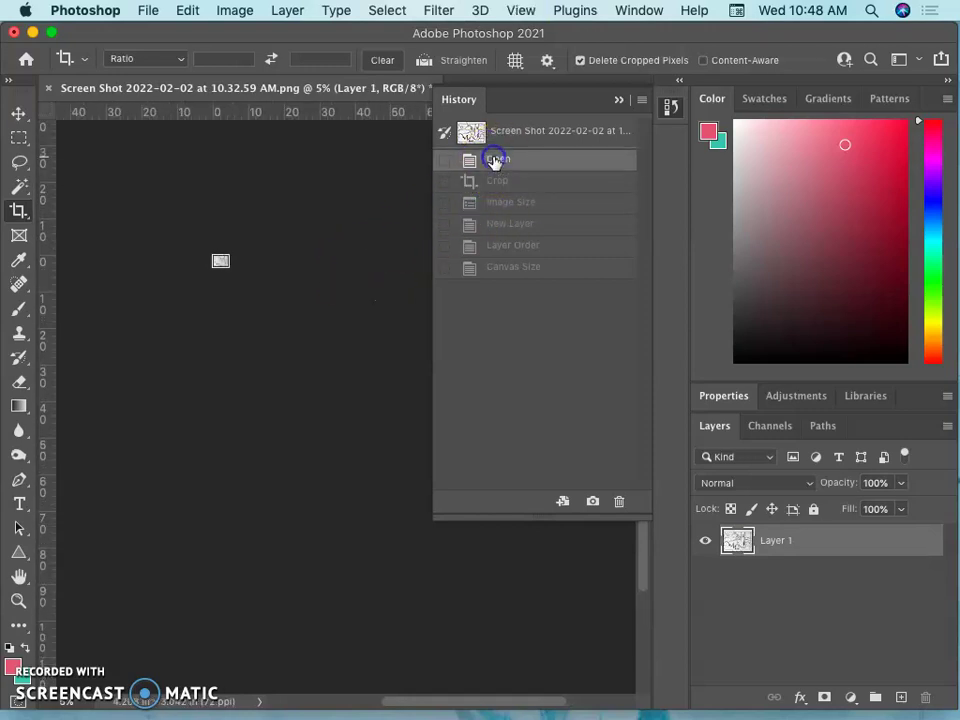
key("super+0")
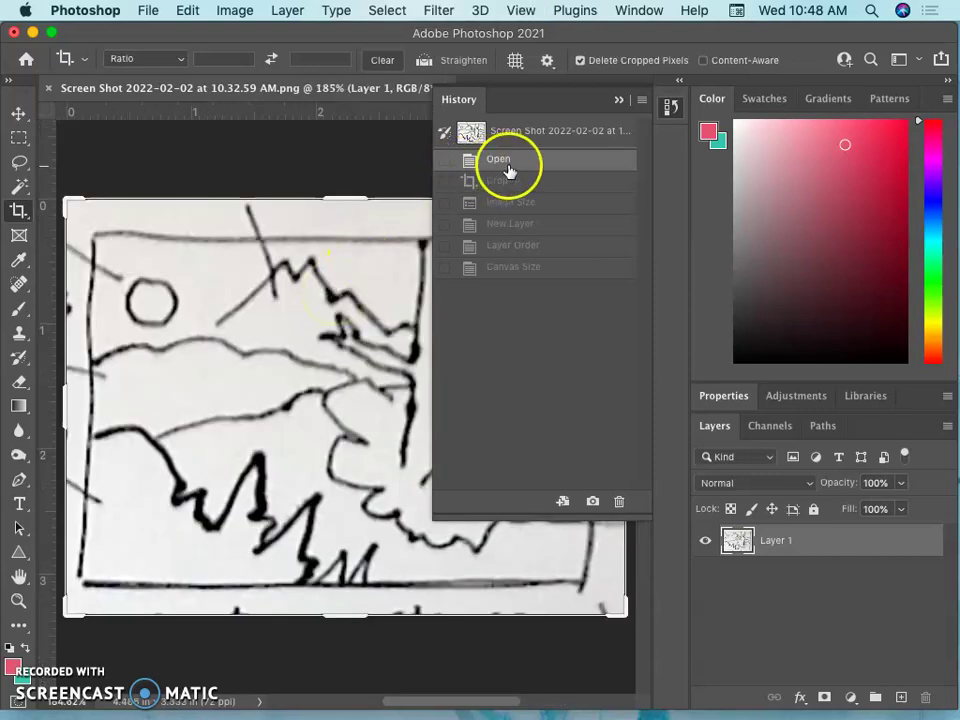
Crop the sketch to about 4.333 × 3 in by pulling in the top-right and bottom-left corners
left_click(621, 99)
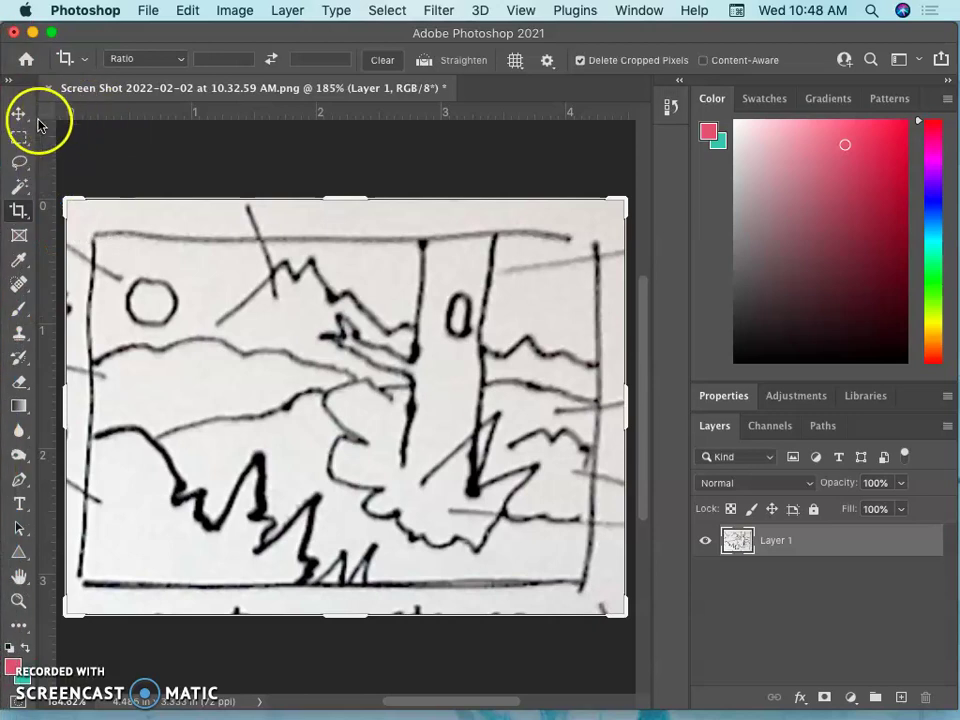
left_click(18, 163)
left_click(18, 210)
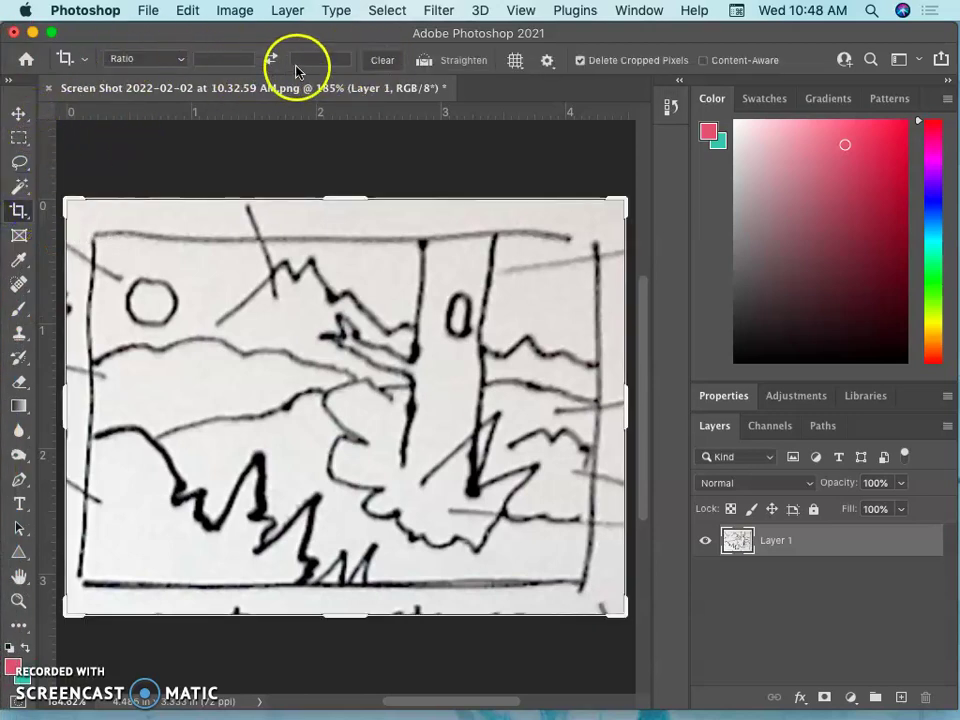
mouse_move(624, 202)
left_mouse_down()
mouse_move(612, 212)
mouse_move(621, 210)
left_mouse_up()
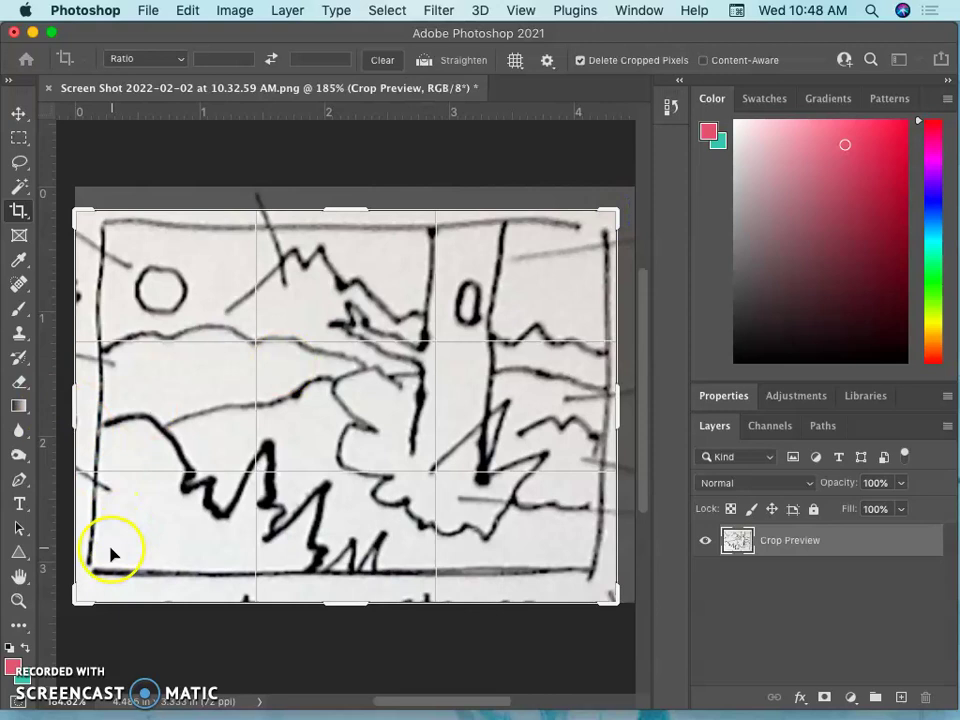
left_click_drag(77, 600, 79, 594)
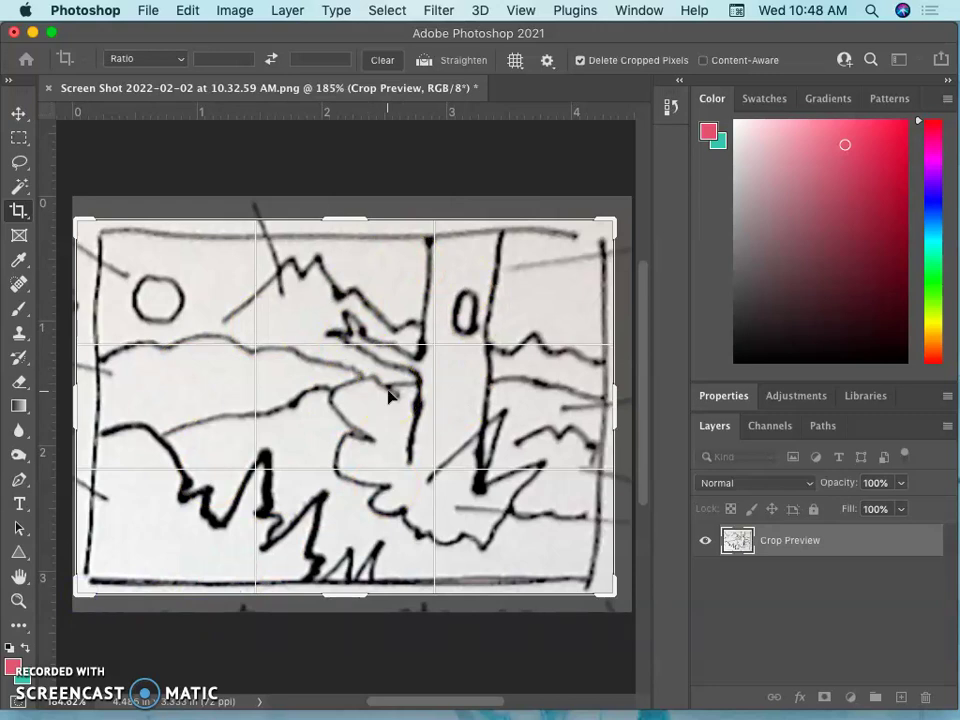
key("Return")
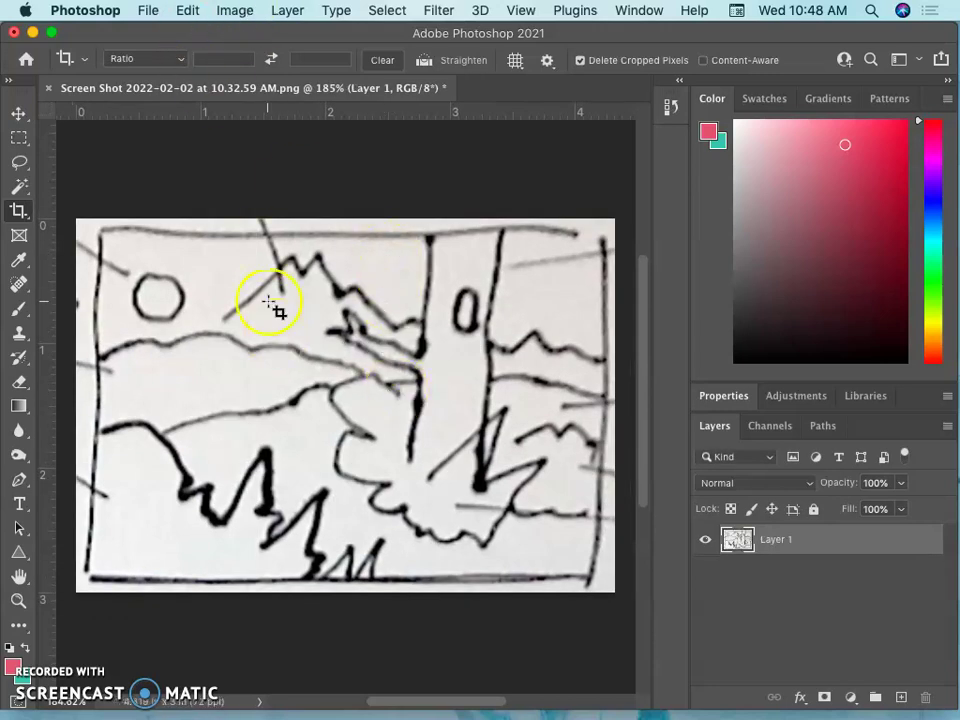
left_click(413, 146)
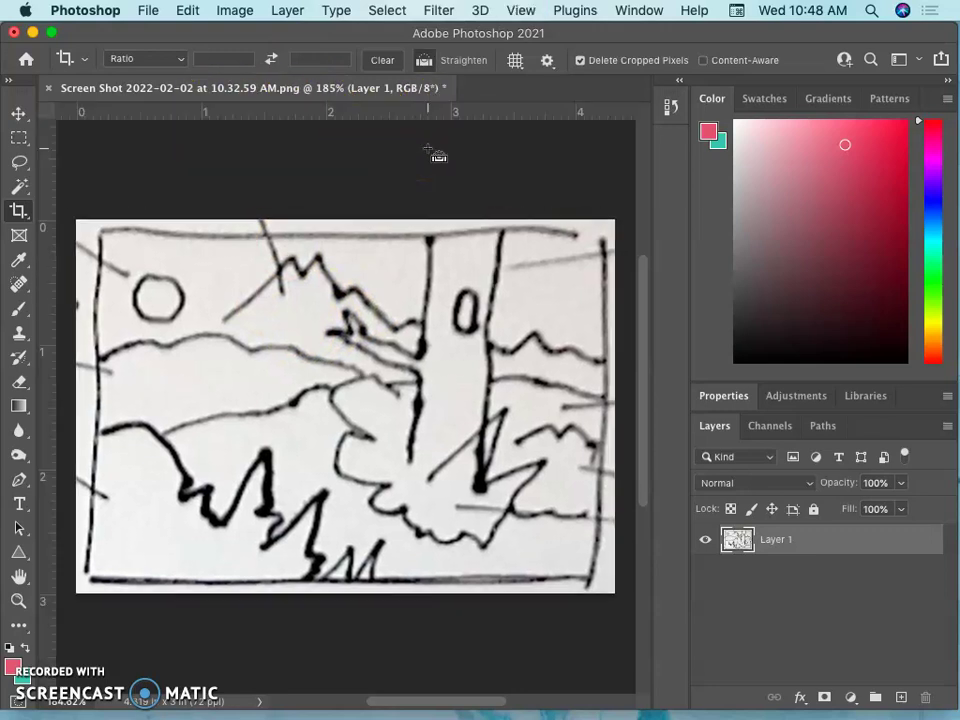
left_click_drag(444, 123, 540, 135)
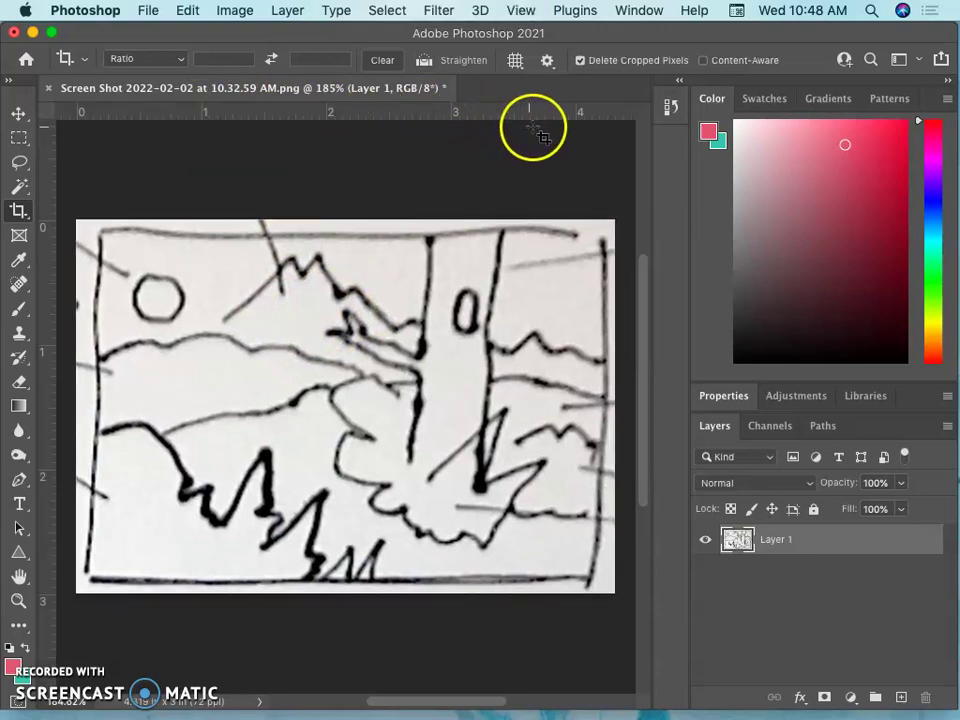
left_click(110, 14)
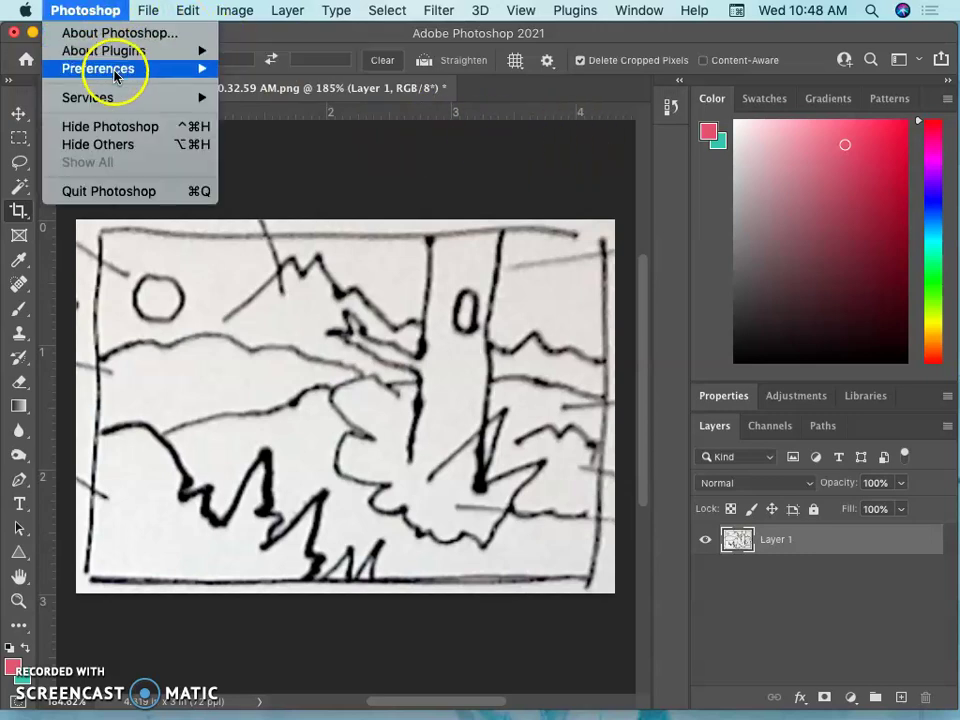
mouse_move(120, 70)
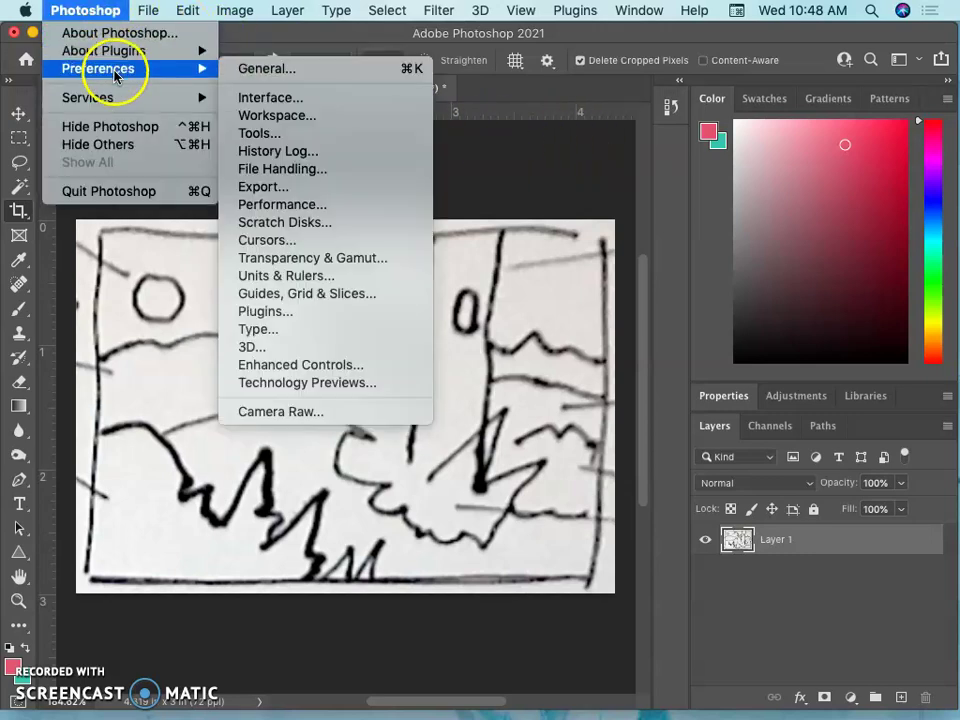
left_click(272, 275)
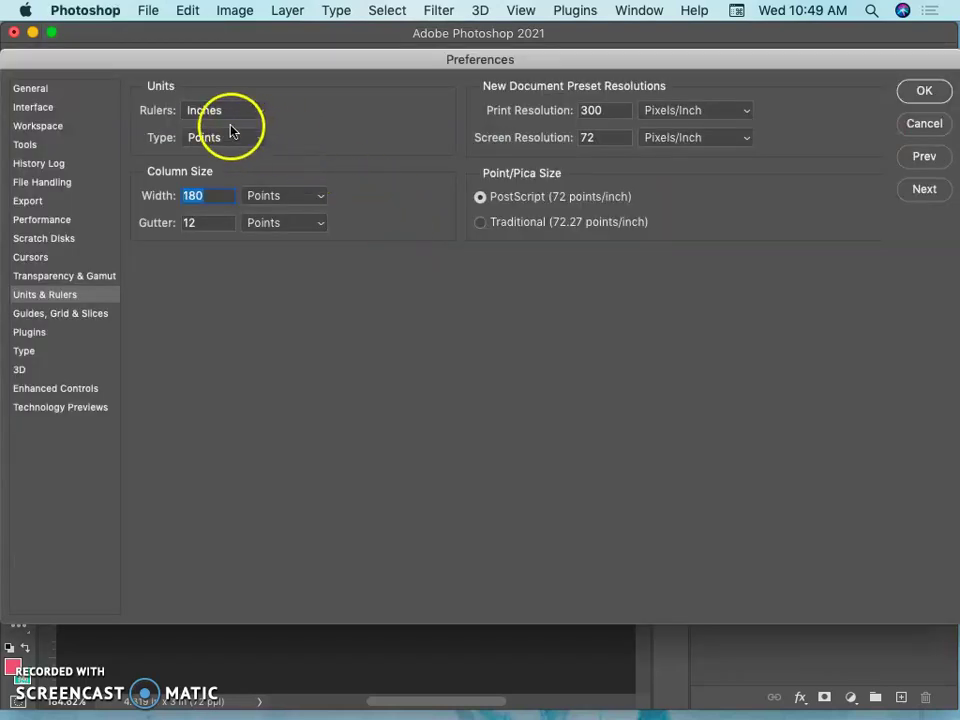
left_click(903, 92)
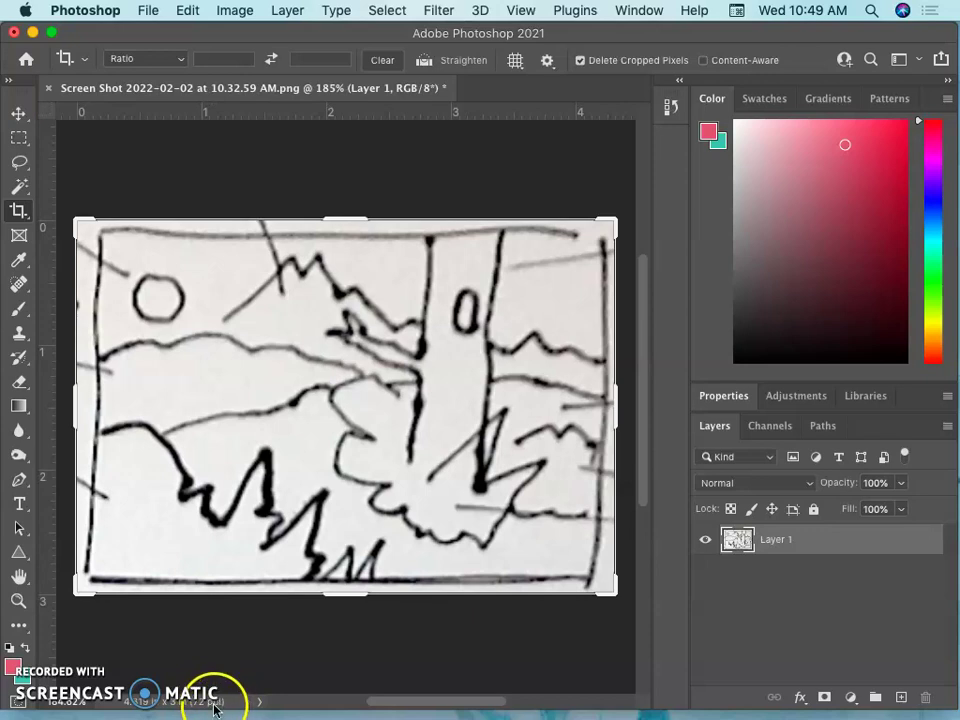
Set the image size to 11 in high at 350 pixels/inch, making it 15.838 × 11 in
left_click(232, 10)
left_click(258, 157)
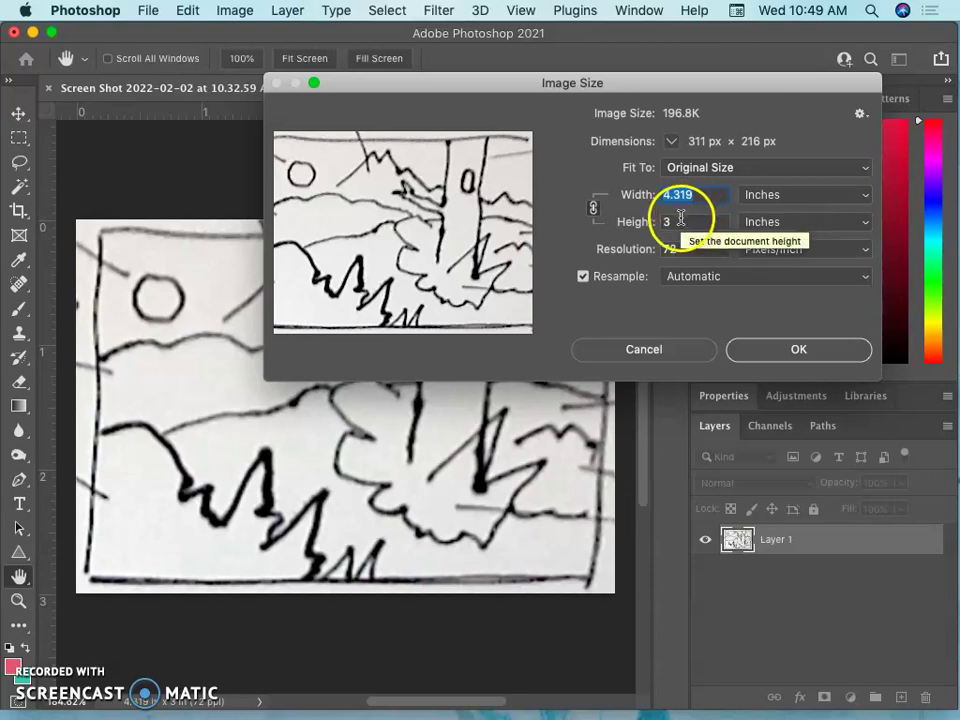
double_click(668, 220)
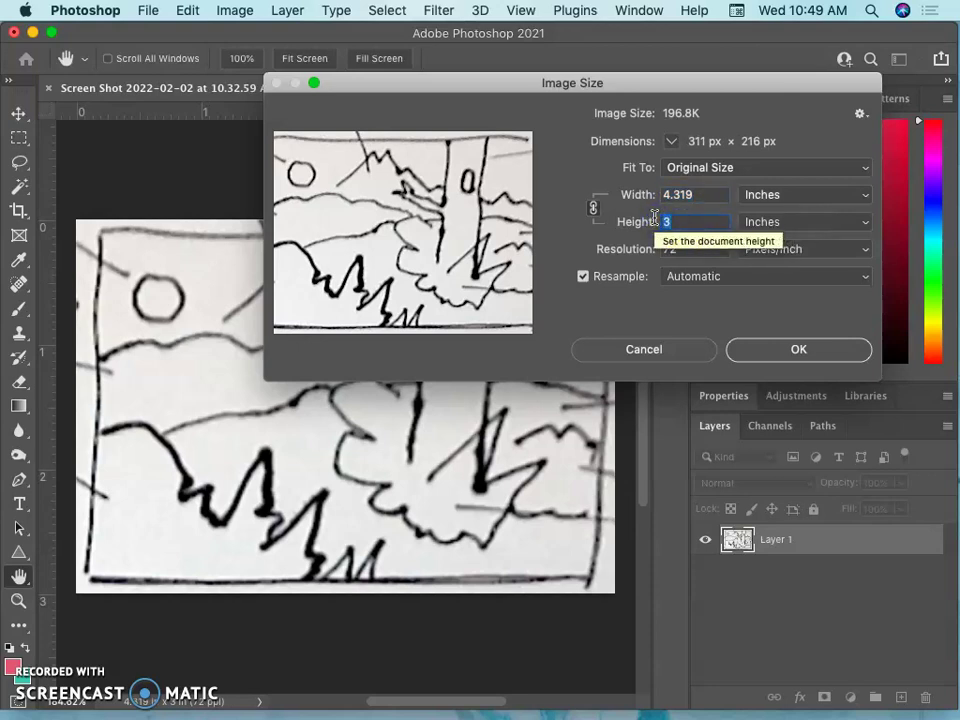
type("11")
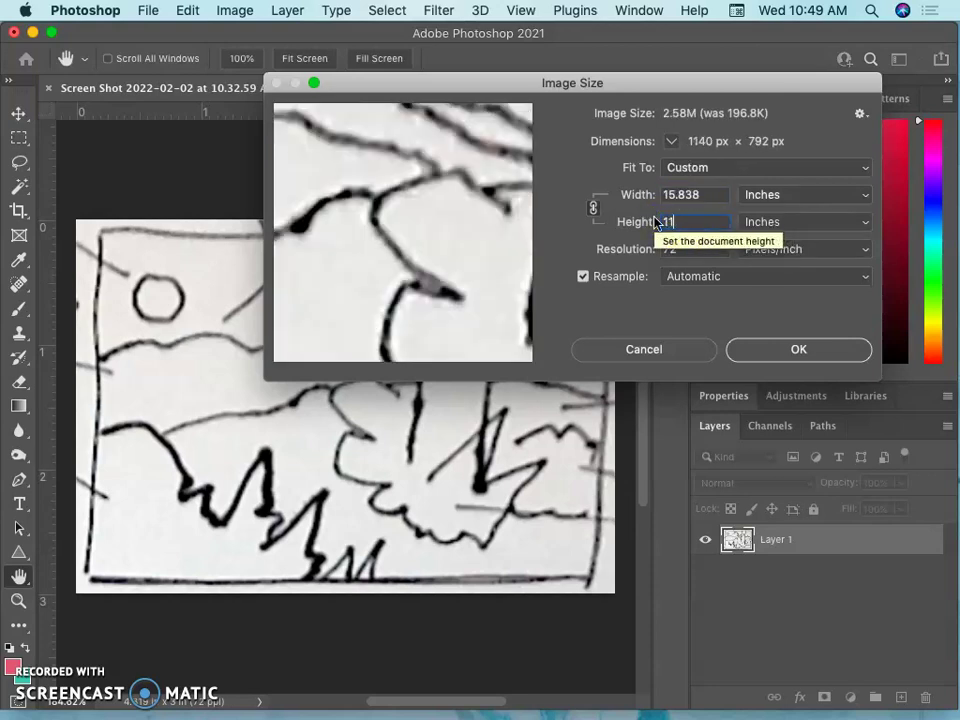
left_click(593, 207)
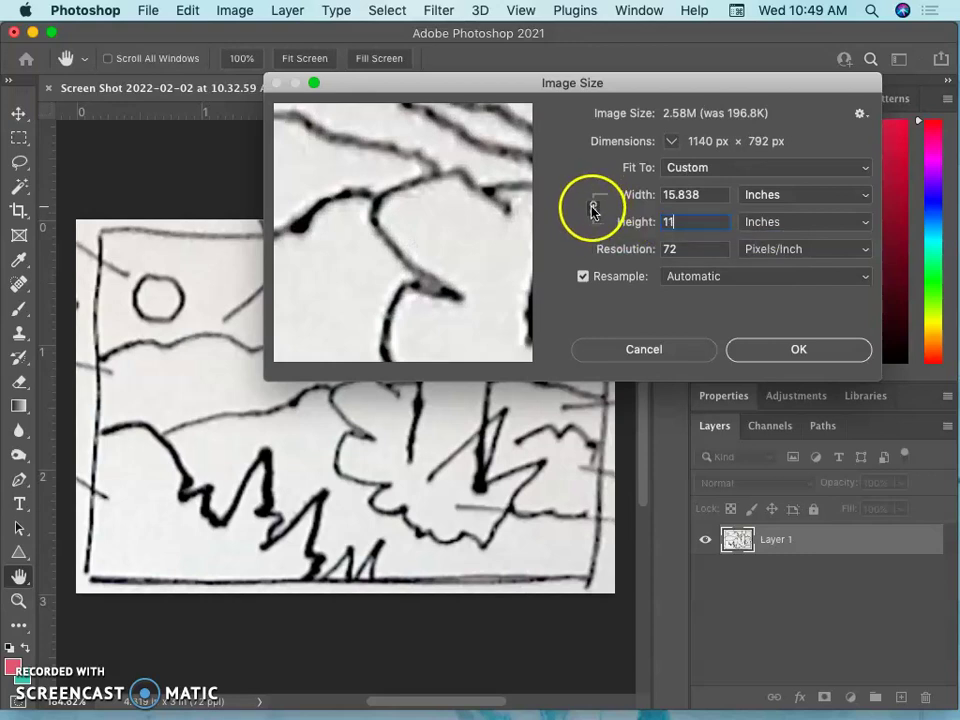
left_click(672, 203)
left_click(583, 276)
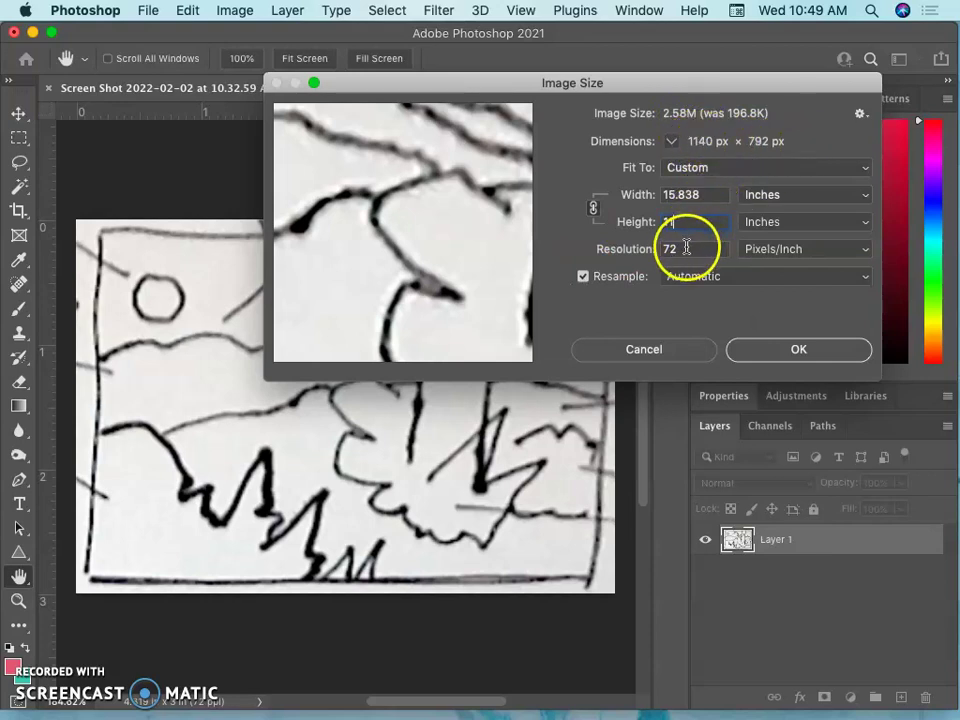
left_click(650, 248)
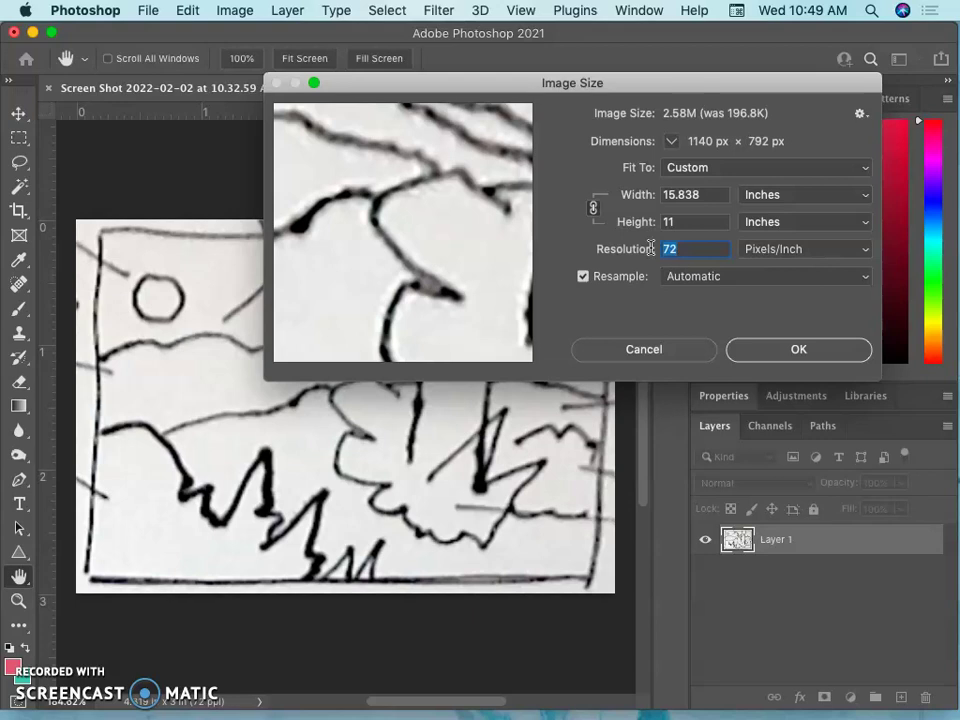
type("350")
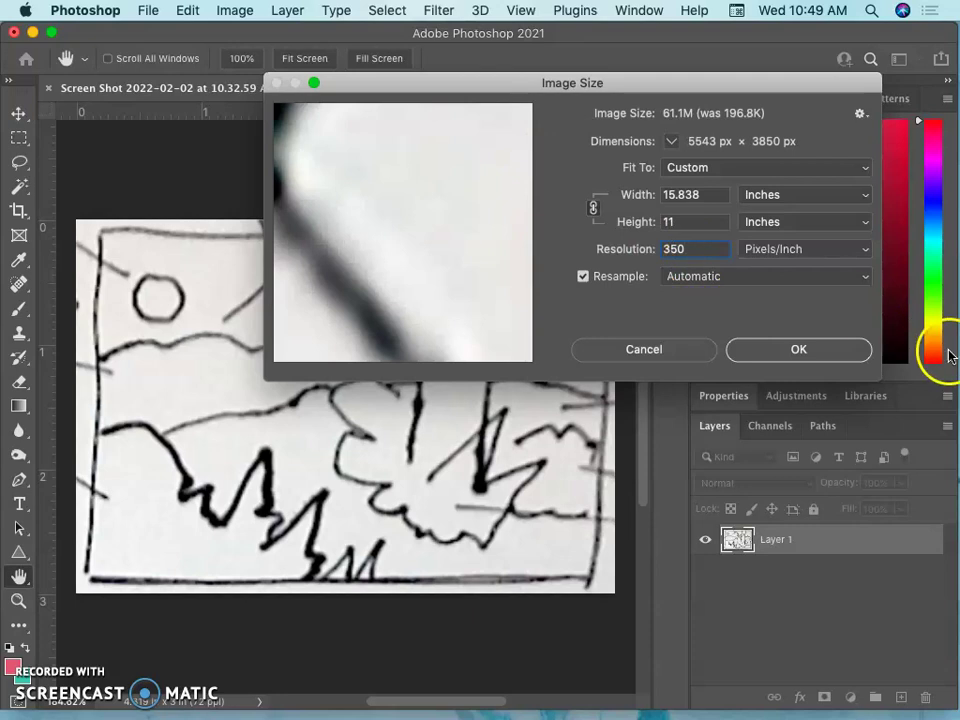
left_click(798, 349)
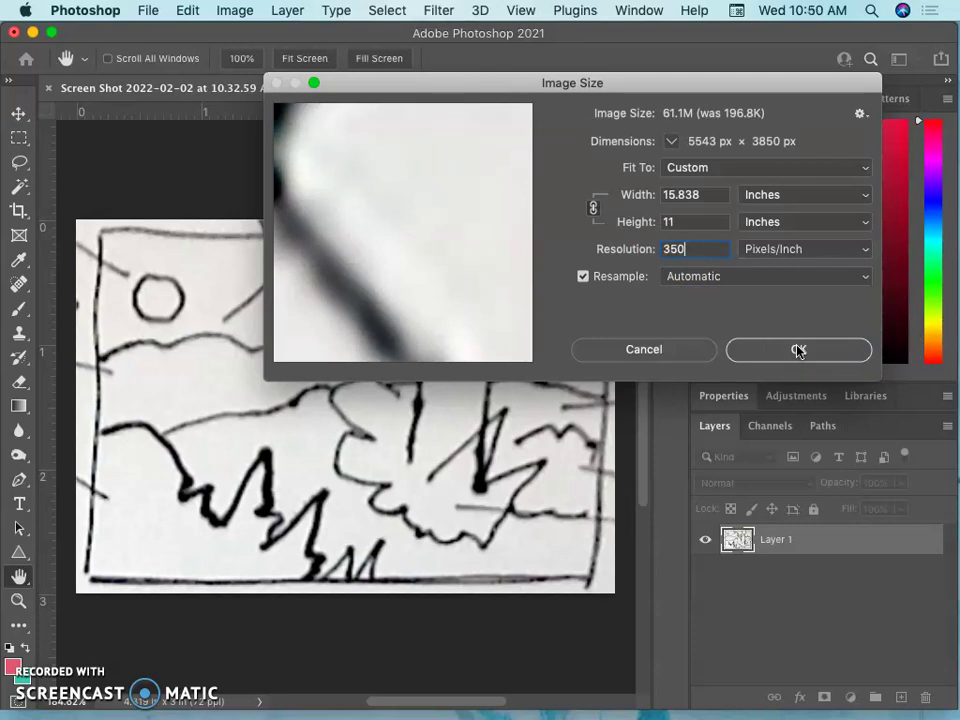
left_click(798, 349)
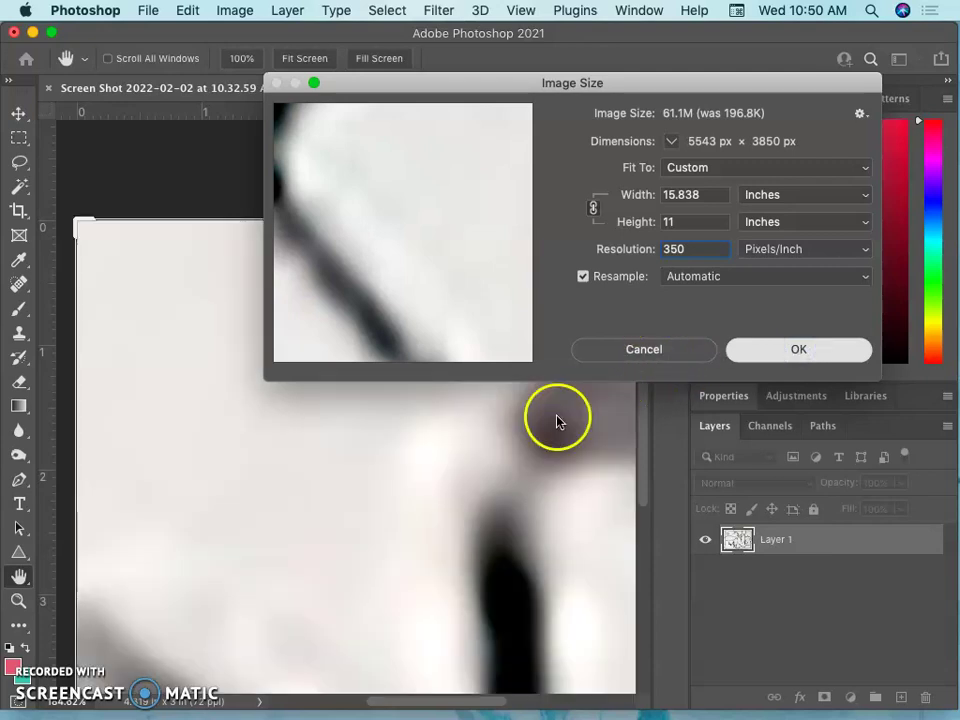
Fit the resized sketch on screen and add a blank Layer 2 beneath Layer 1
key("c")
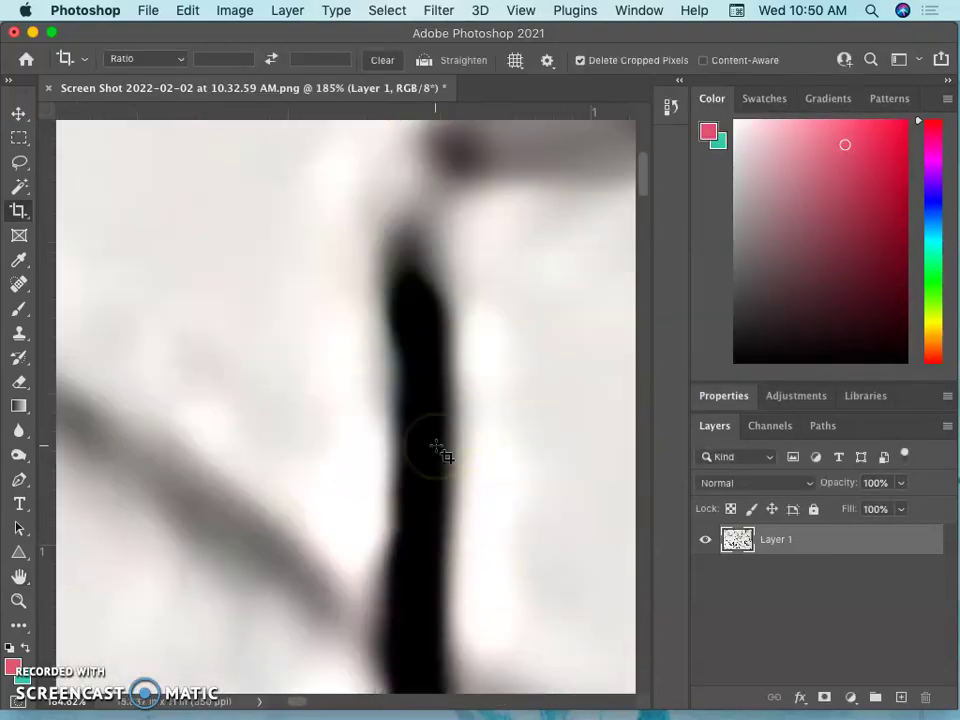
scroll(440, 450, "up", 3)
key("super+0")
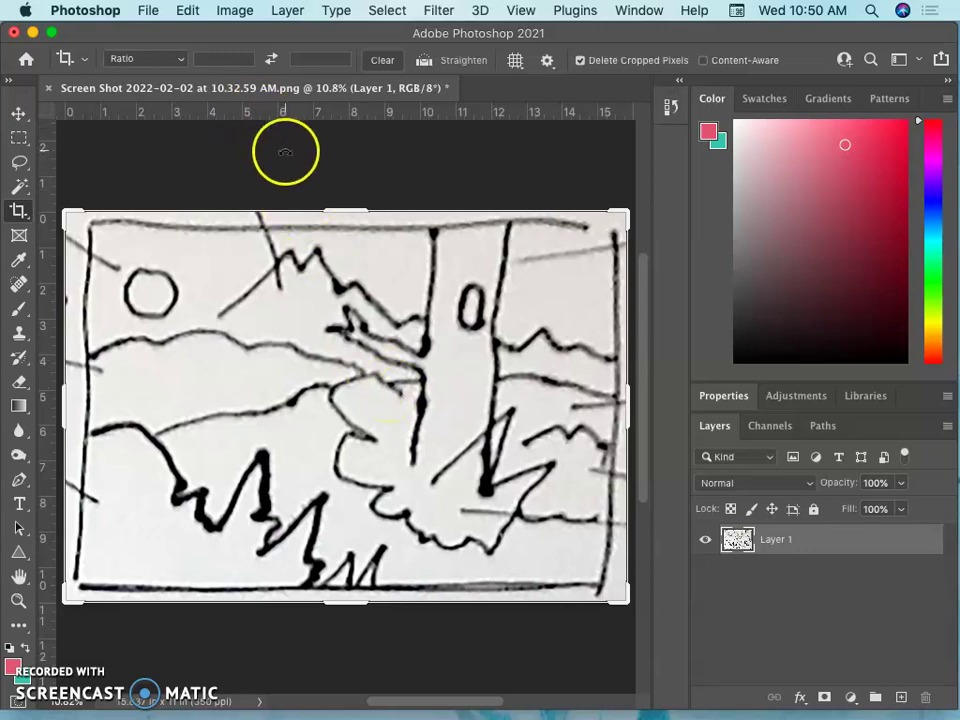
left_click(901, 697)
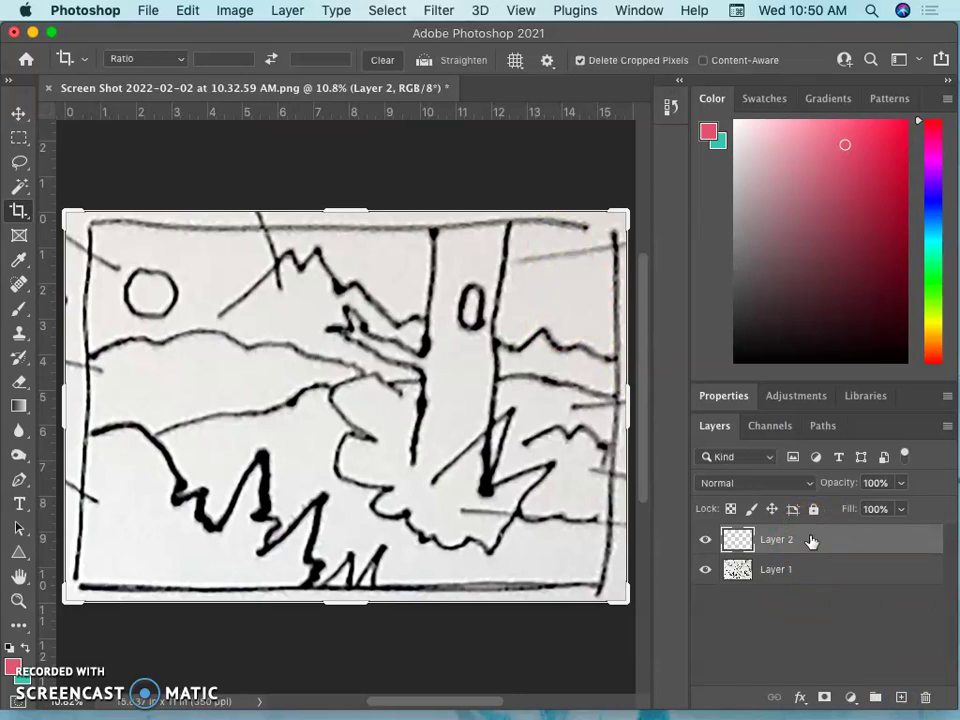
left_click_drag(803, 538, 772, 574)
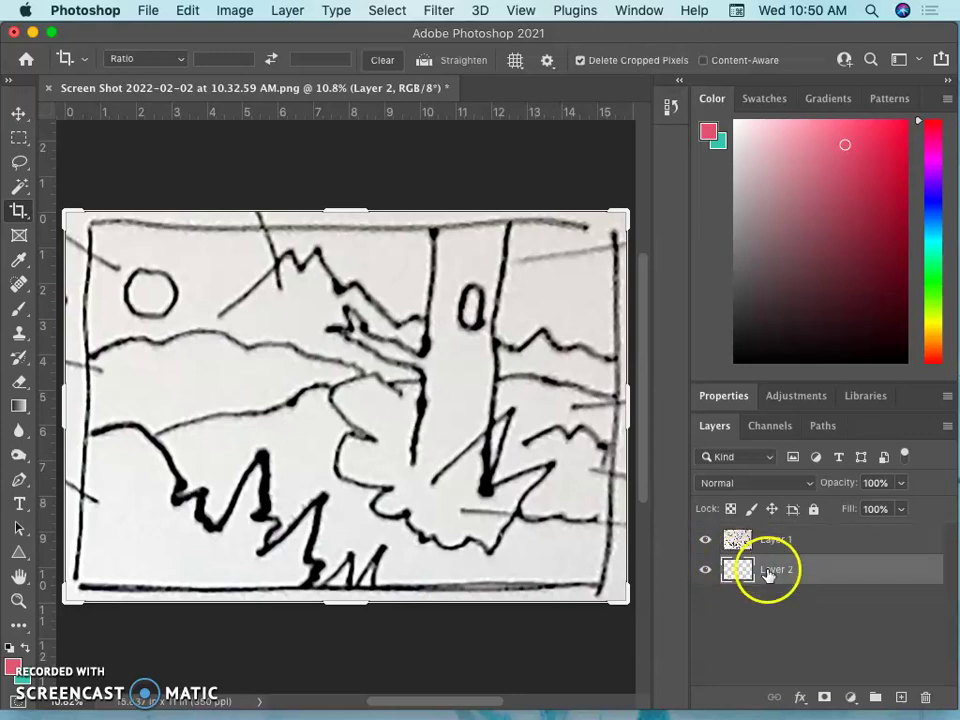
Set the canvas to 40 × 30 inches and fit the enlarged canvas on screen
left_click(230, 12)
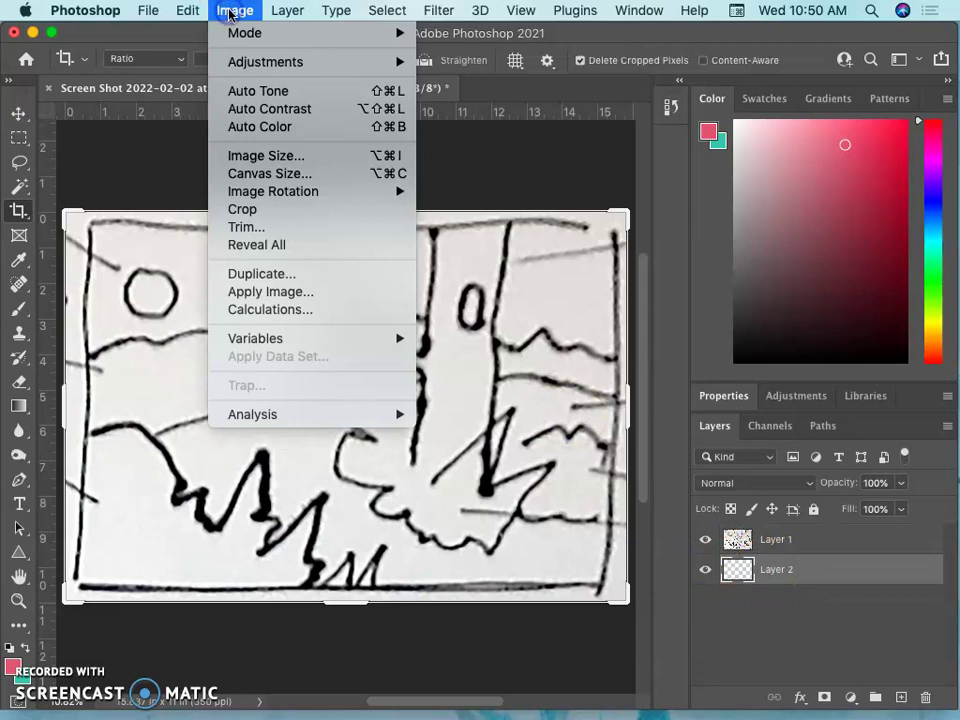
left_click(262, 174)
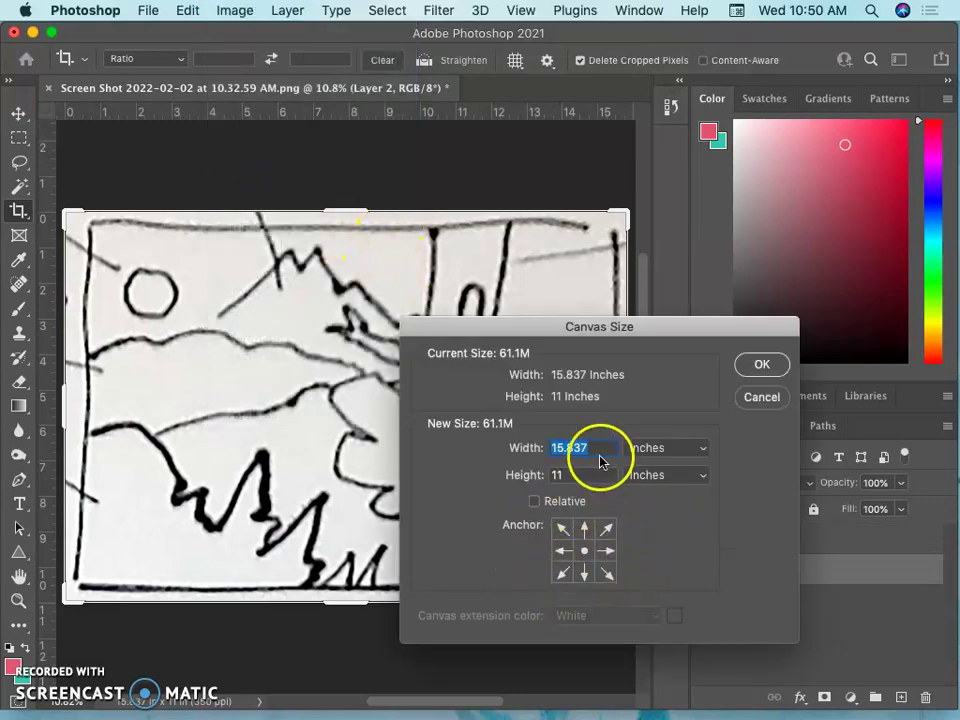
type("40")
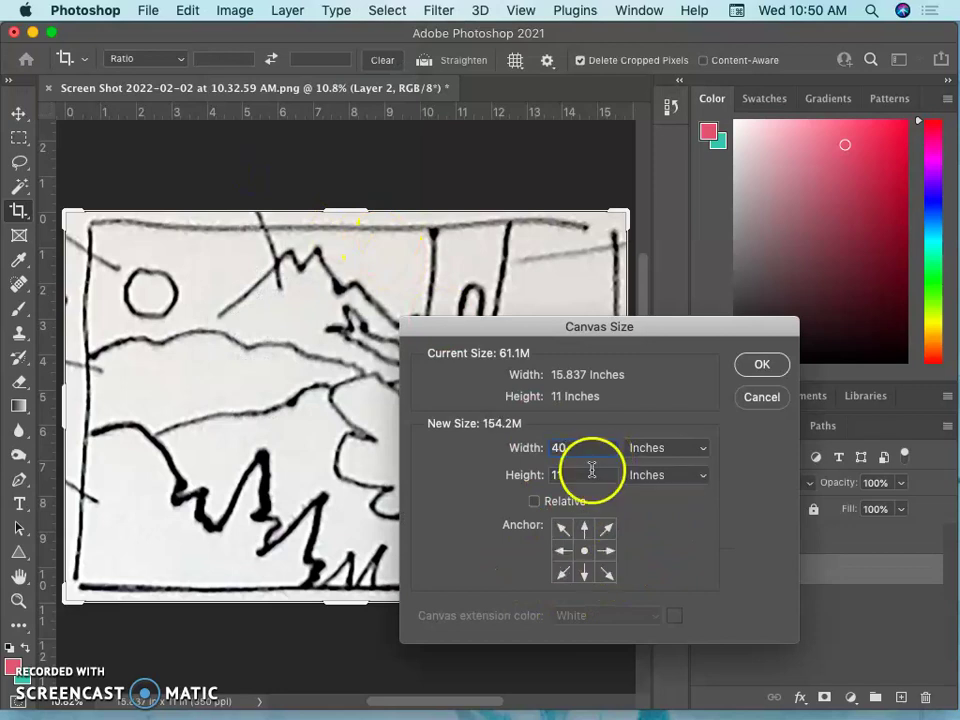
left_click_drag(579, 474, 549, 476)
type("30")
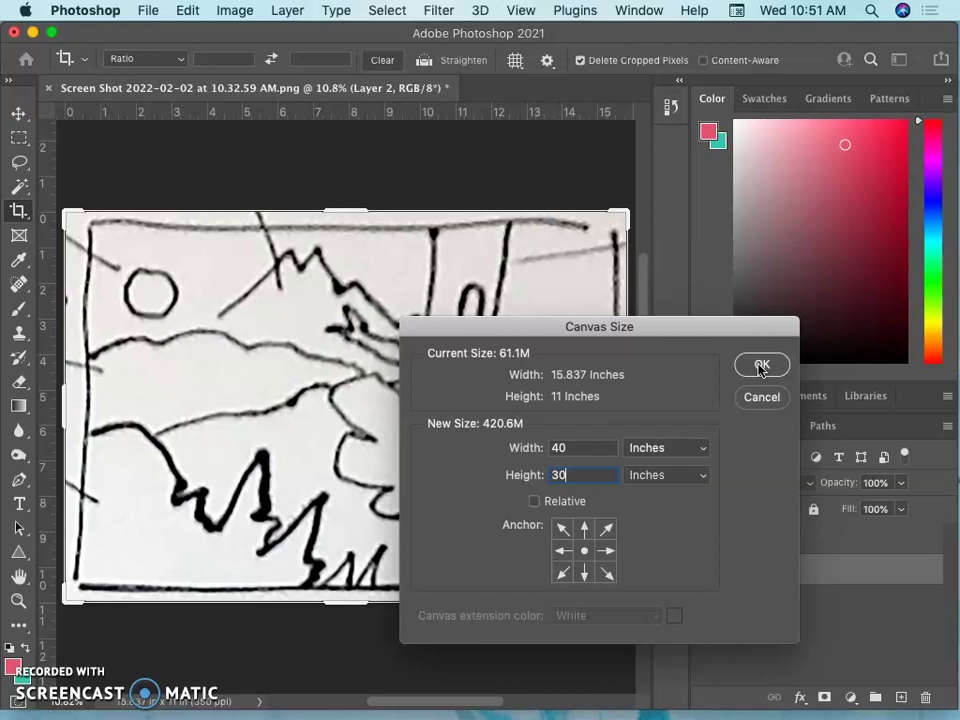
left_click(760, 366)
key("super+minus")
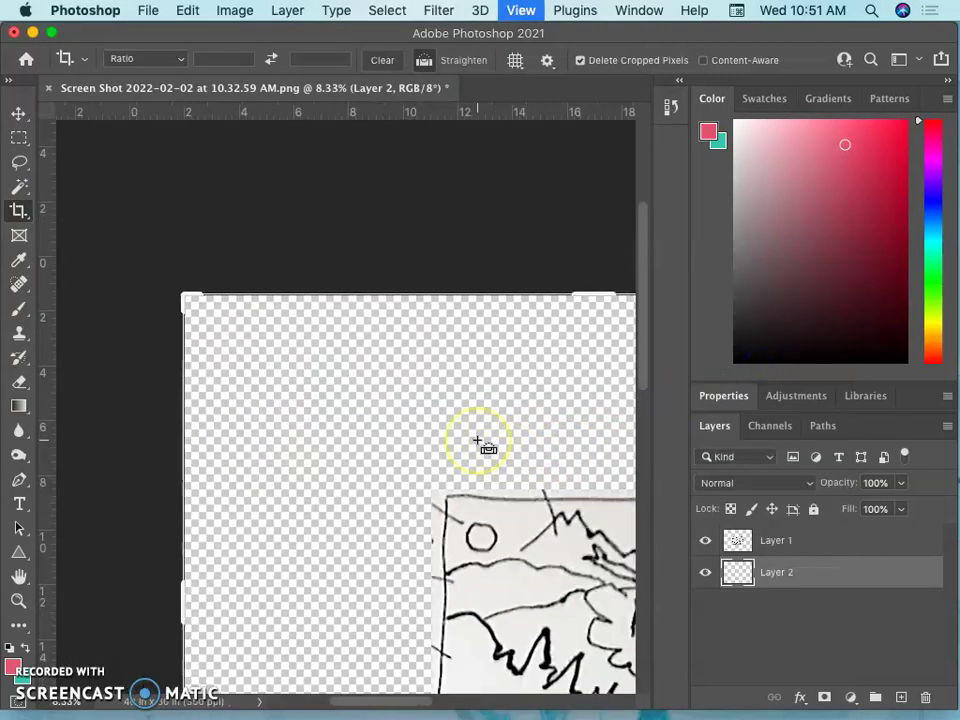
key("super+minus")
key("super+0")
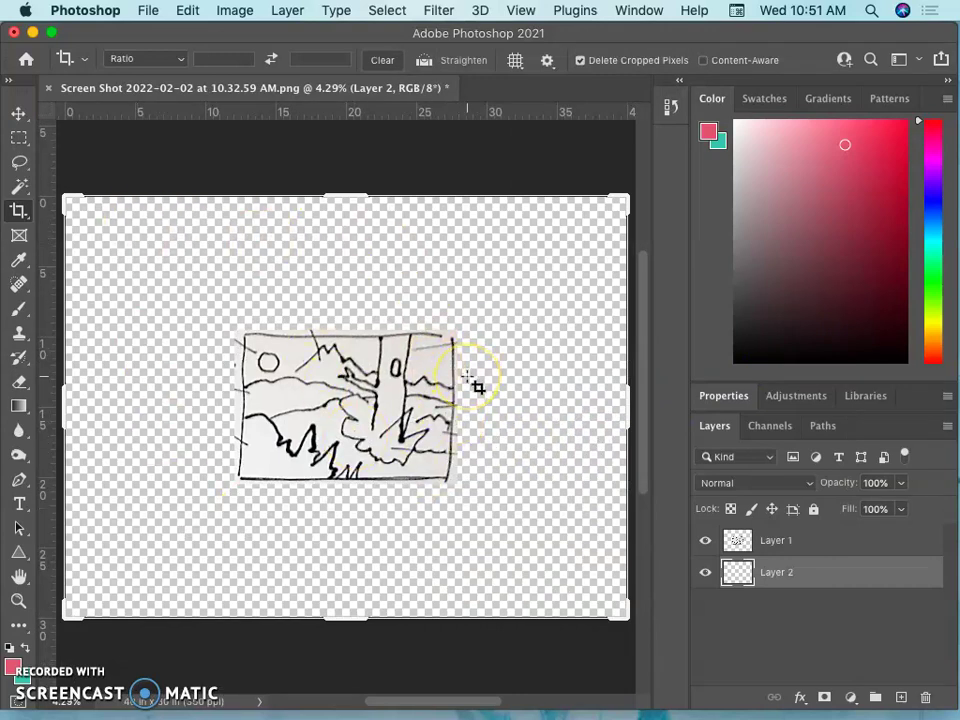
Select Layer 2 and fill it with 50% gray
left_click(19, 162)
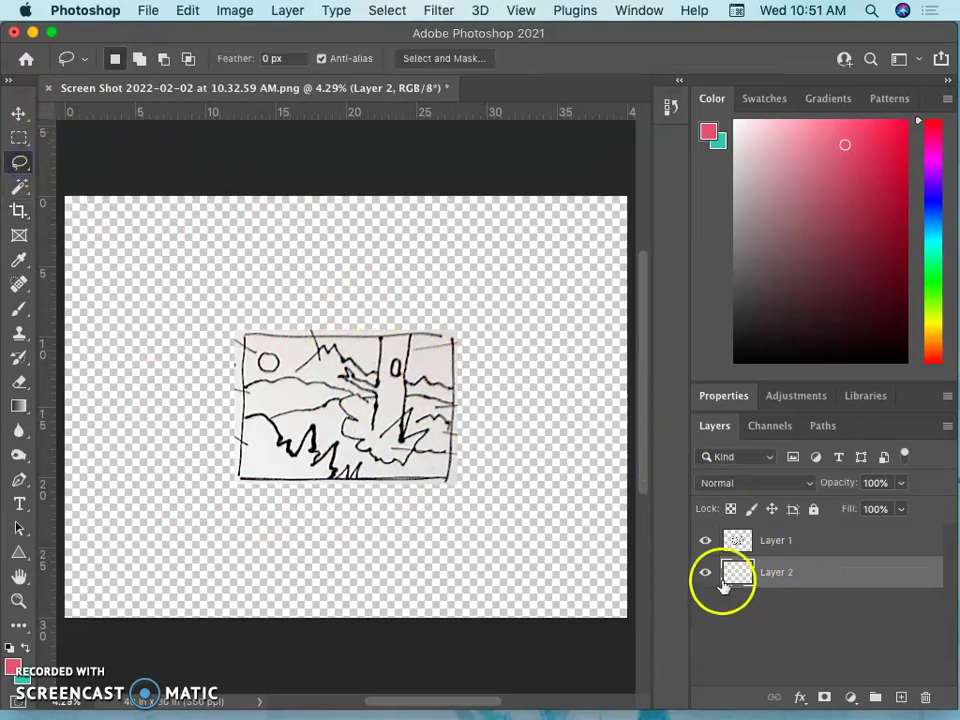
left_click(706, 541)
left_click(709, 546)
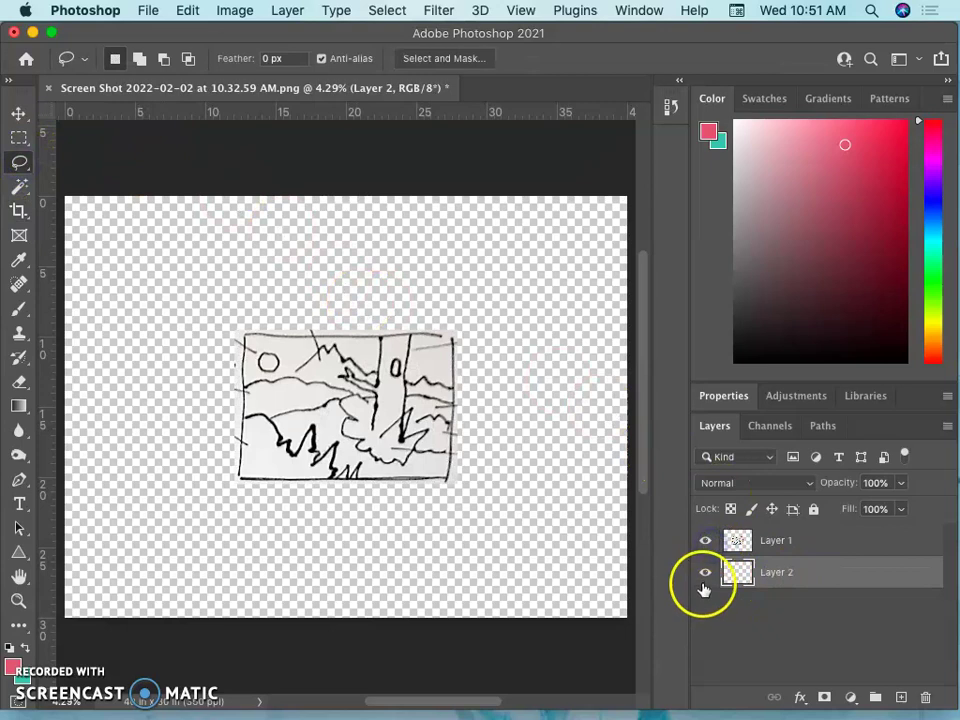
left_click(785, 575)
left_click(790, 574)
left_click(186, 10)
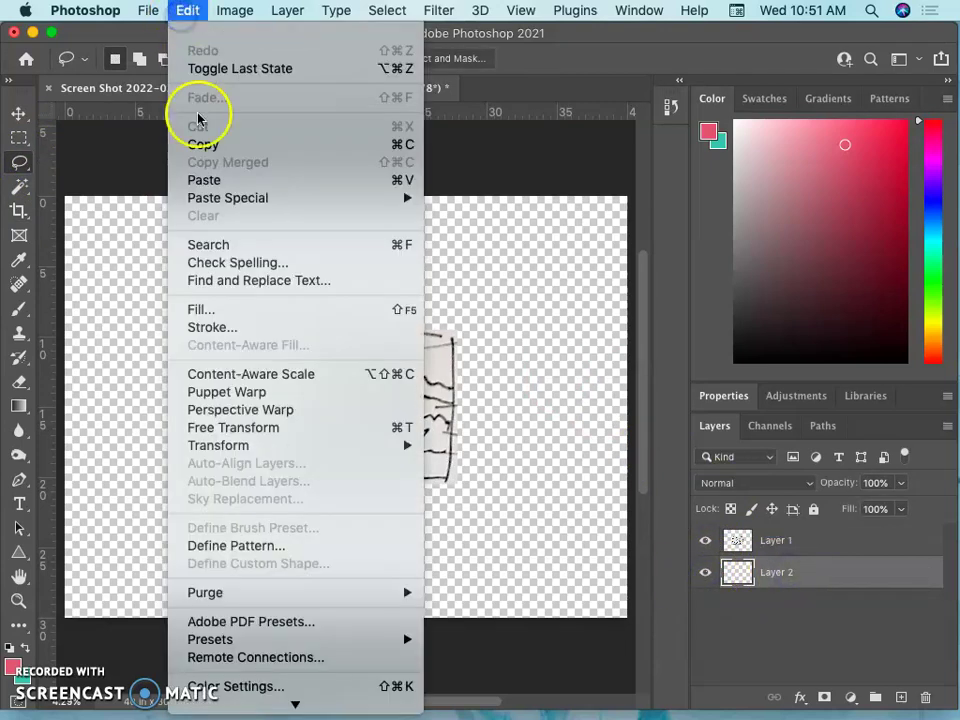
left_click(200, 310)
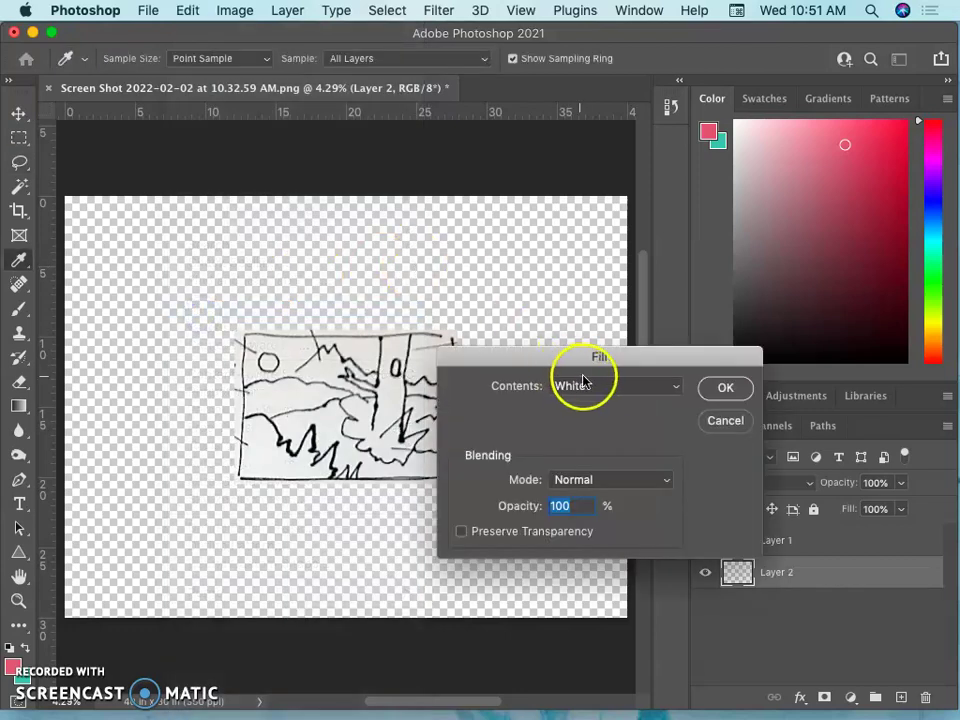
left_click(590, 386)
left_click(588, 369)
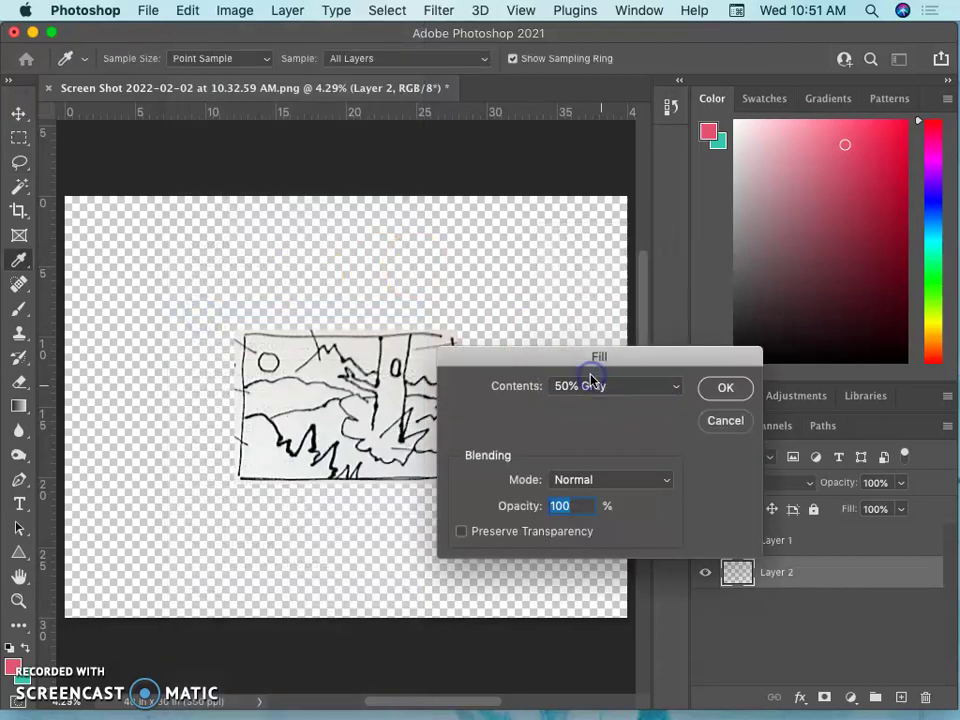
left_click(728, 388)
key("l")
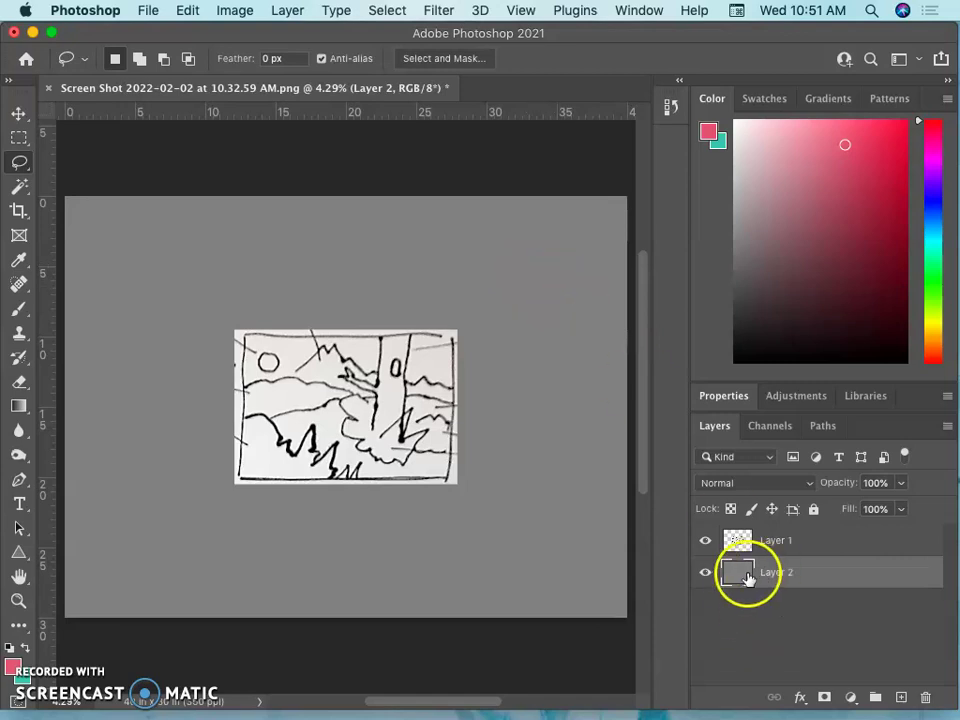
Roll History back to the Canvas Size state, removing the gray fill
left_click(670, 106)
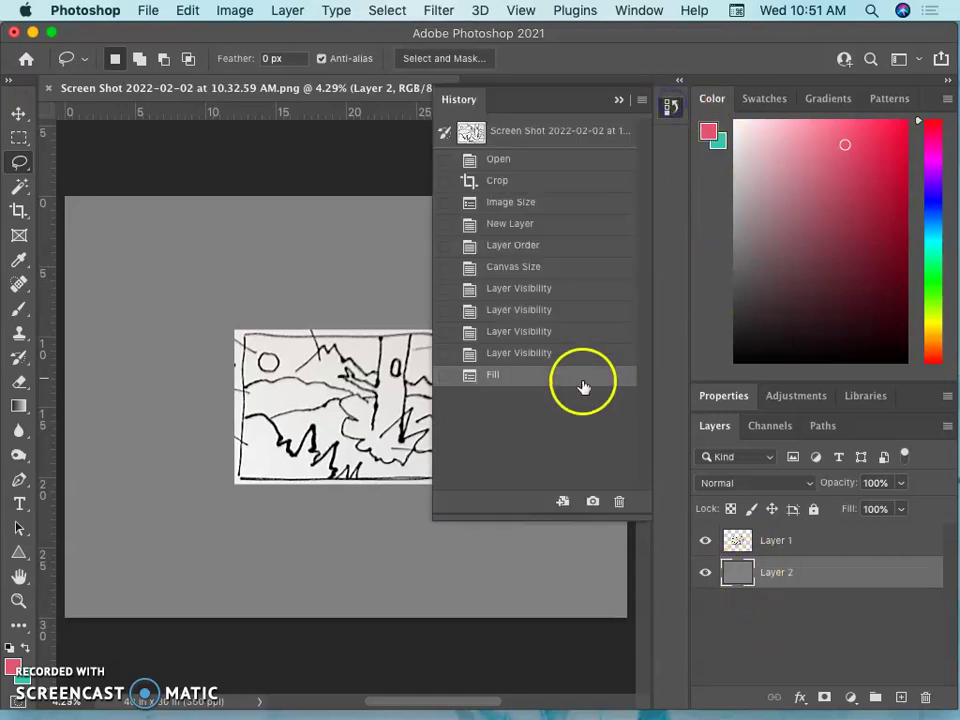
left_click(526, 352)
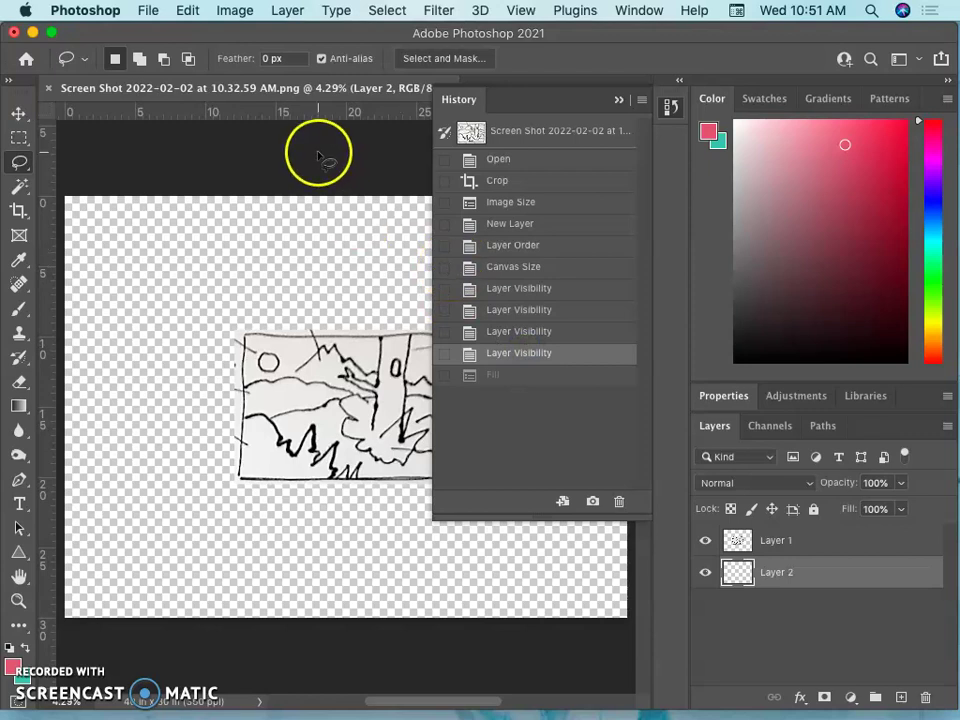
left_click(523, 268)
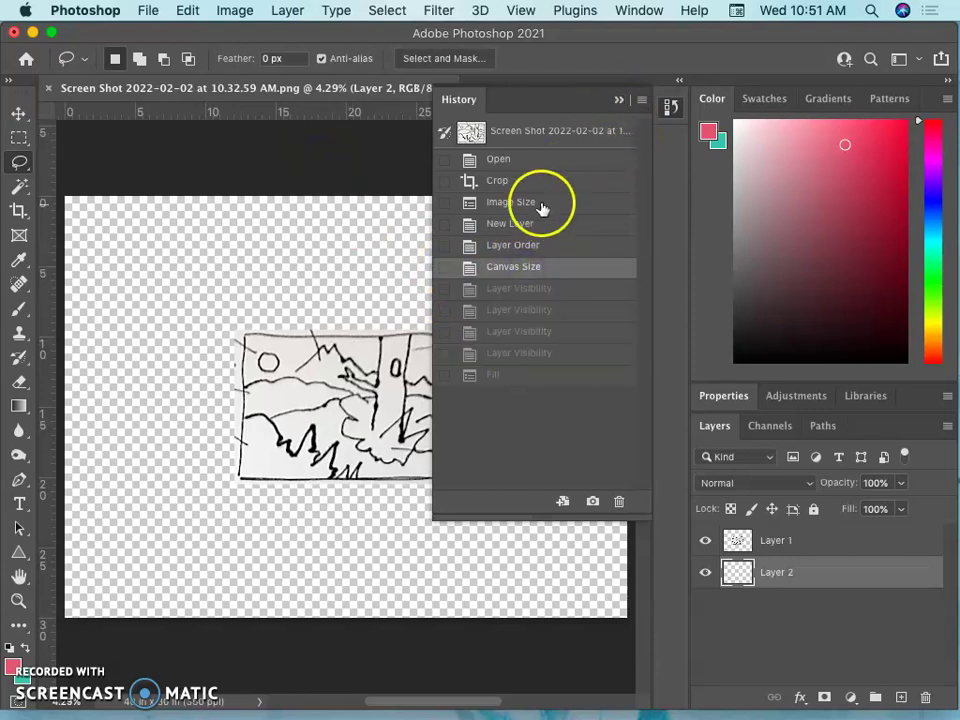
Revert History to the Layer Order state, restoring the 15.838 × 11 in canvas
left_click(516, 248)
left_click(619, 100)
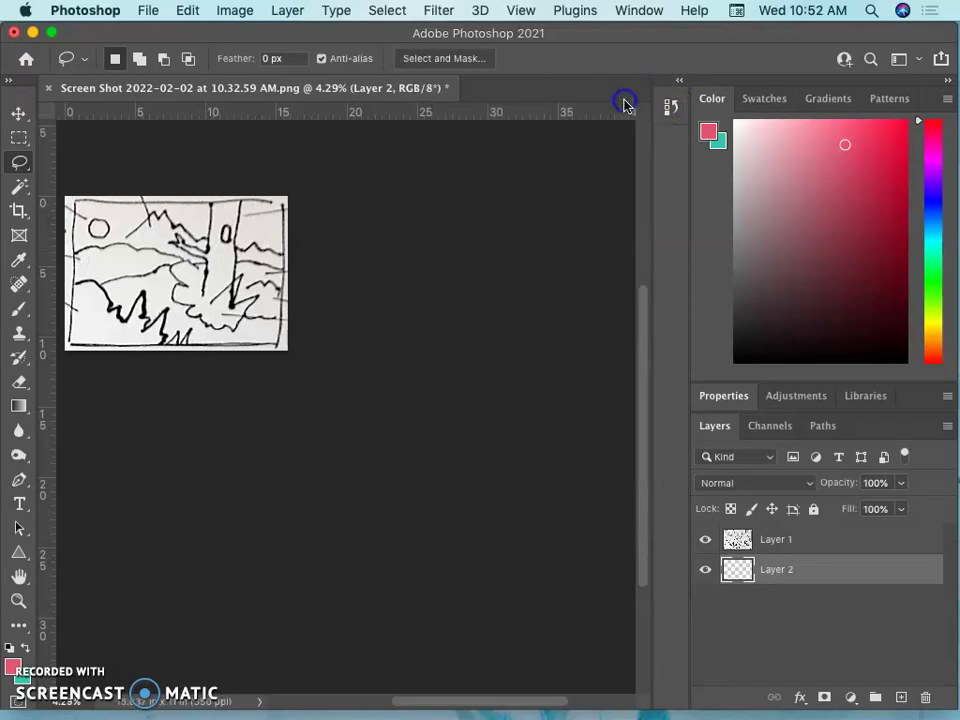
scroll(248, 278, "left", 5)
scroll(248, 278, "up", 3)
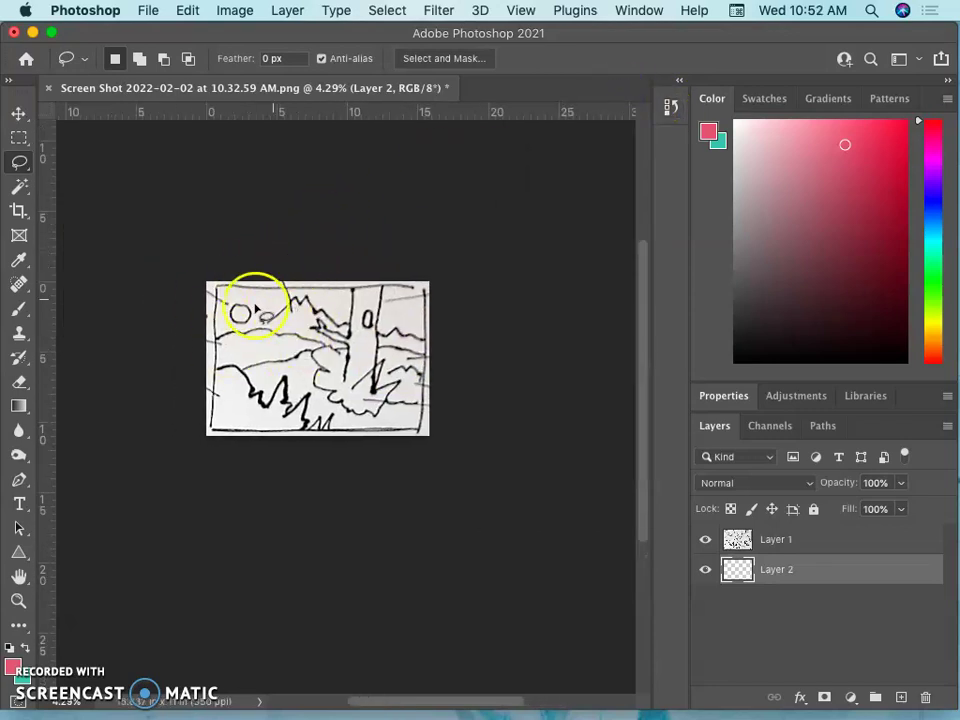
Check the image size in Image Size, then toggle Layer 1's visibility off and on
left_click(232, 10)
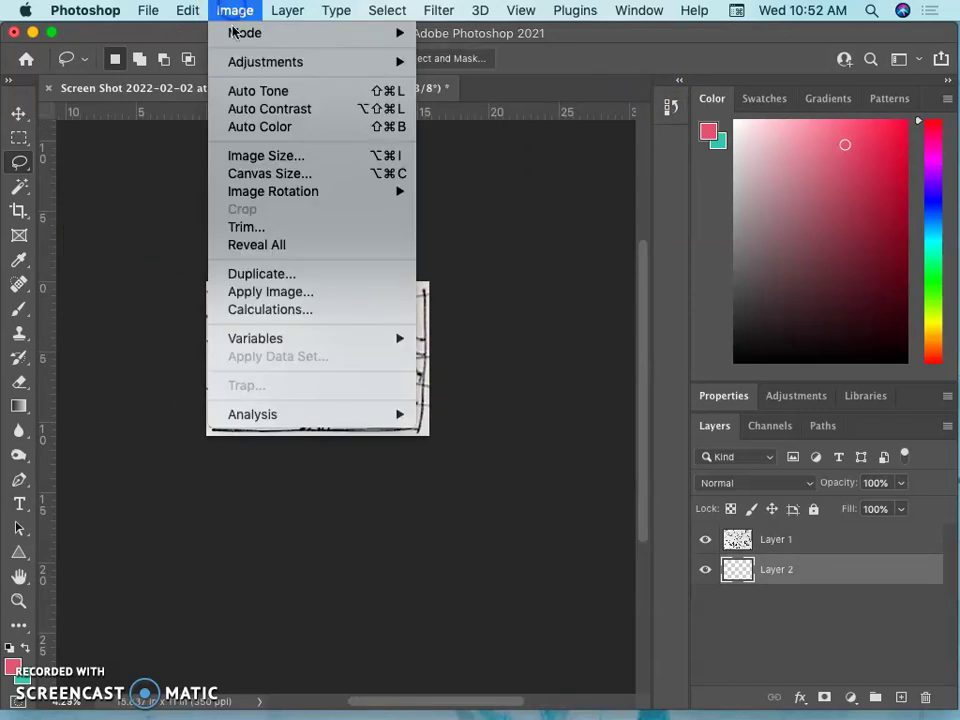
left_click(245, 155)
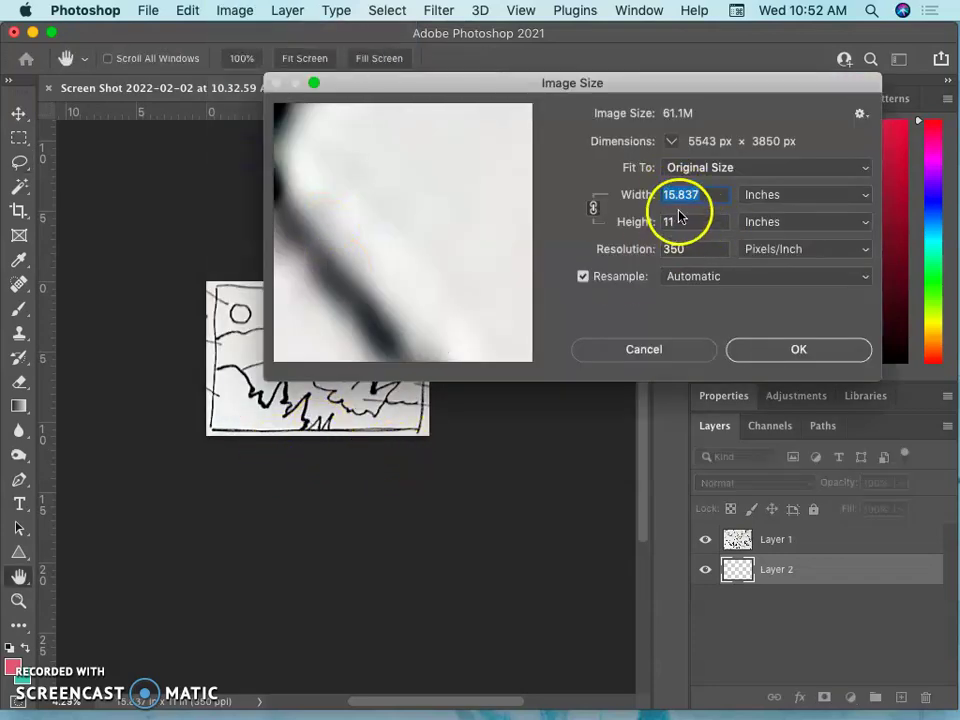
left_click(763, 349)
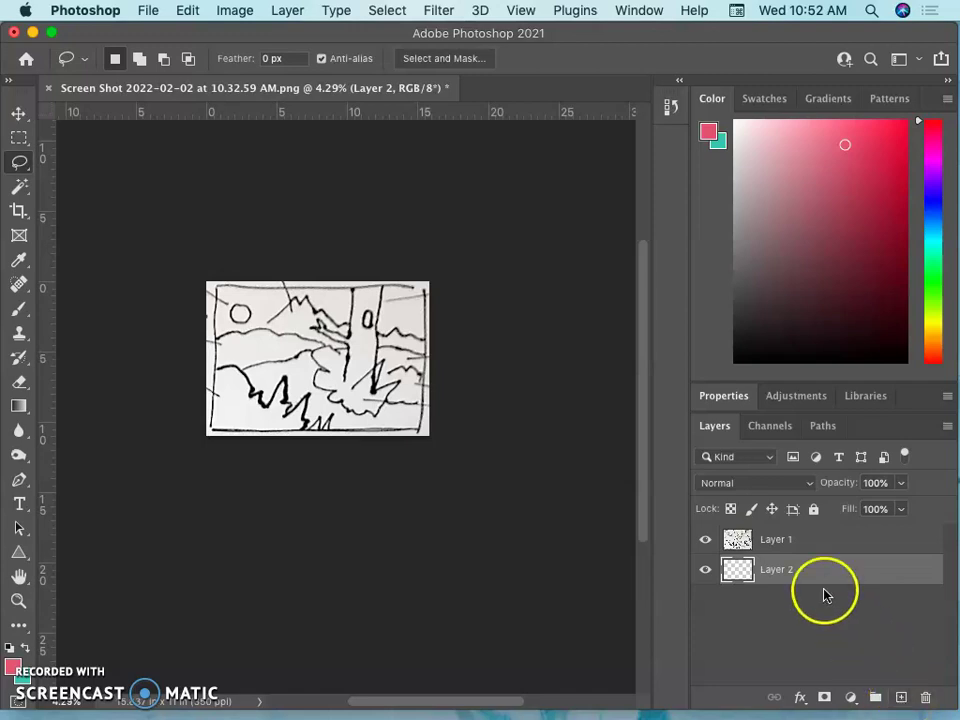
left_click(287, 10)
mouse_move(489, 40)
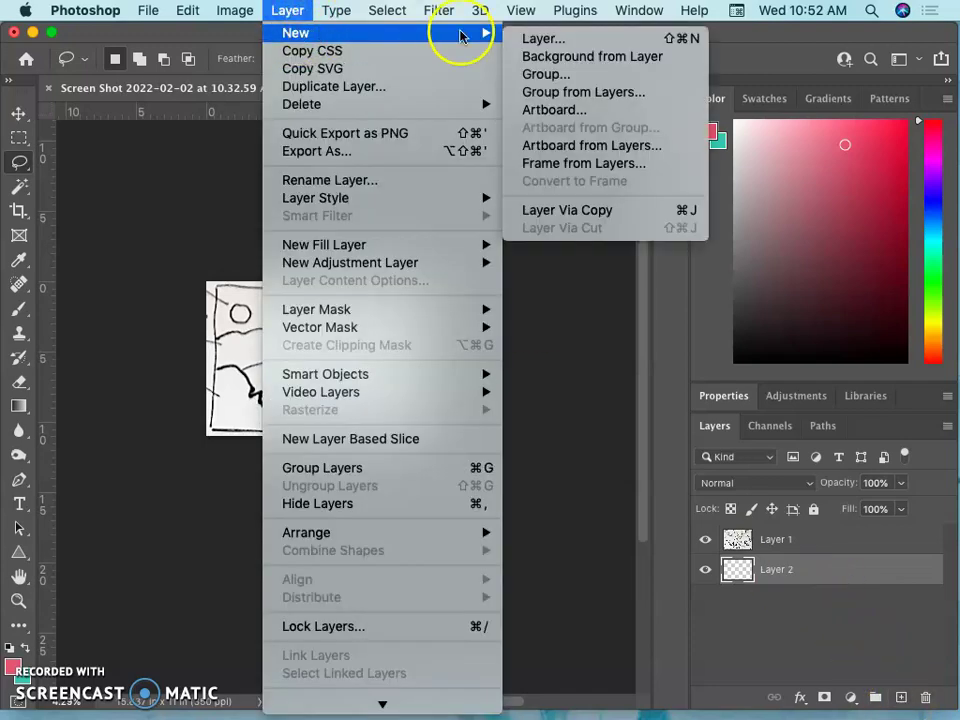
left_click(578, 437)
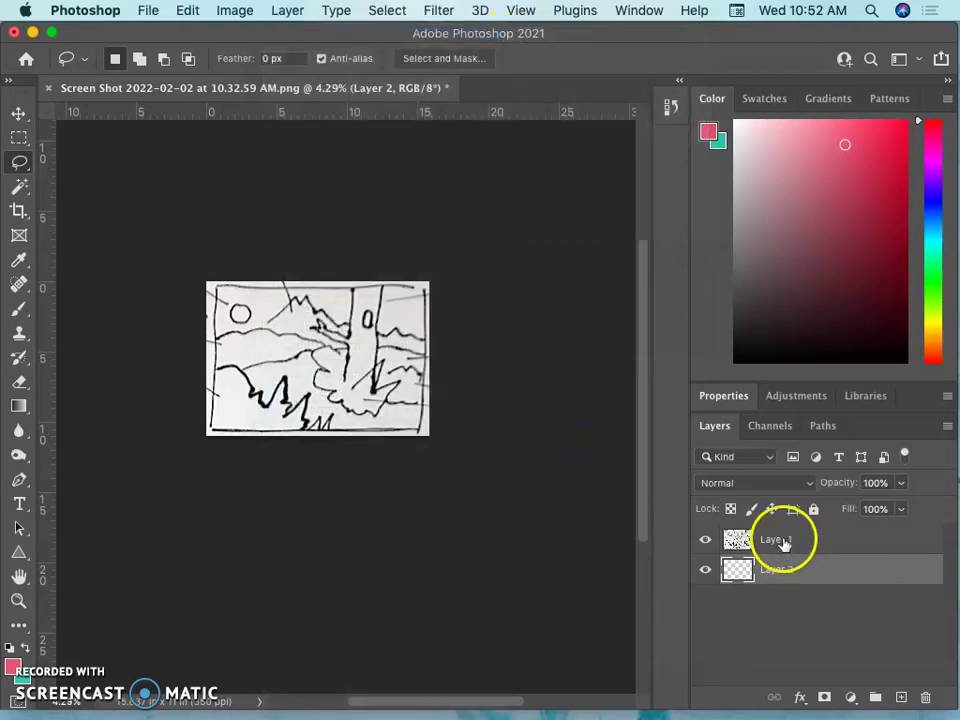
left_click(706, 541)
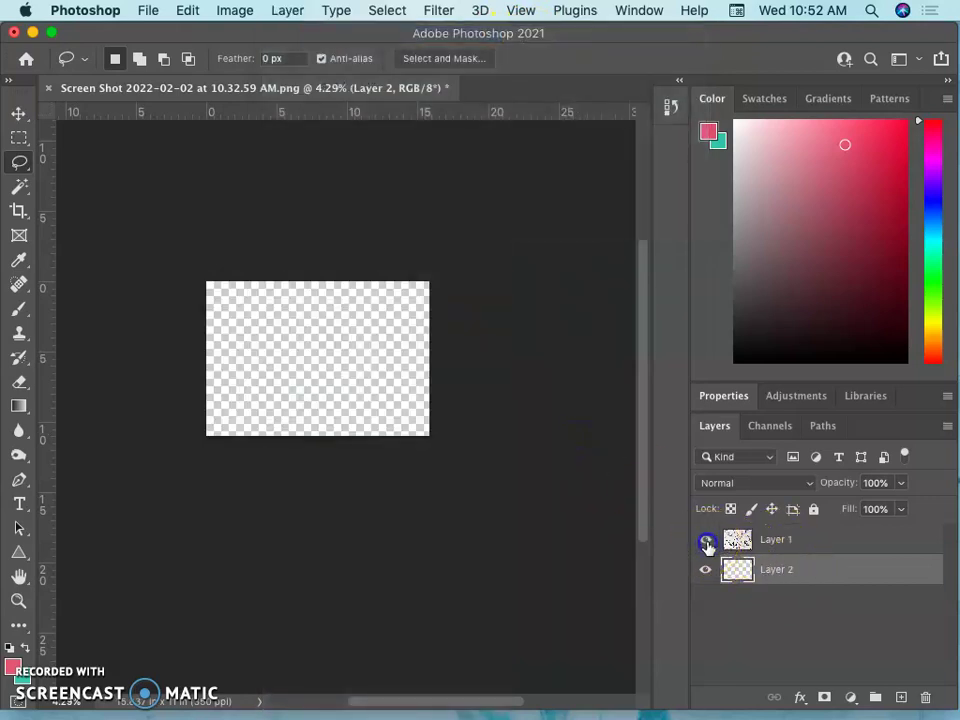
left_click(706, 541)
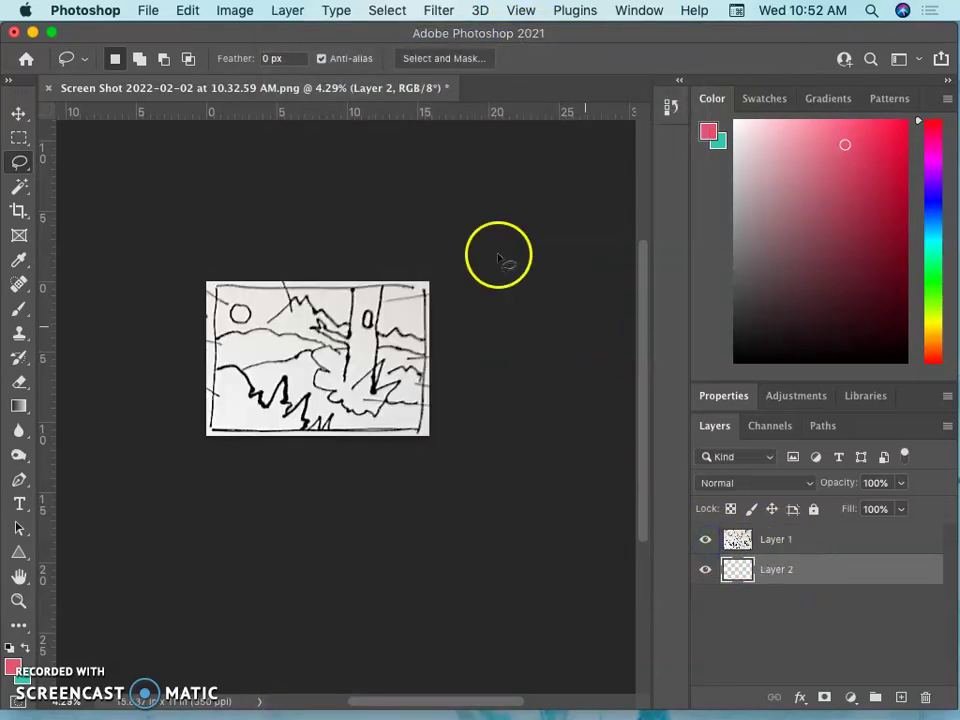
Enlarge the canvas again to 40 × 30 inches, keeping inches as the unit
left_click(236, 11)
left_click(242, 175)
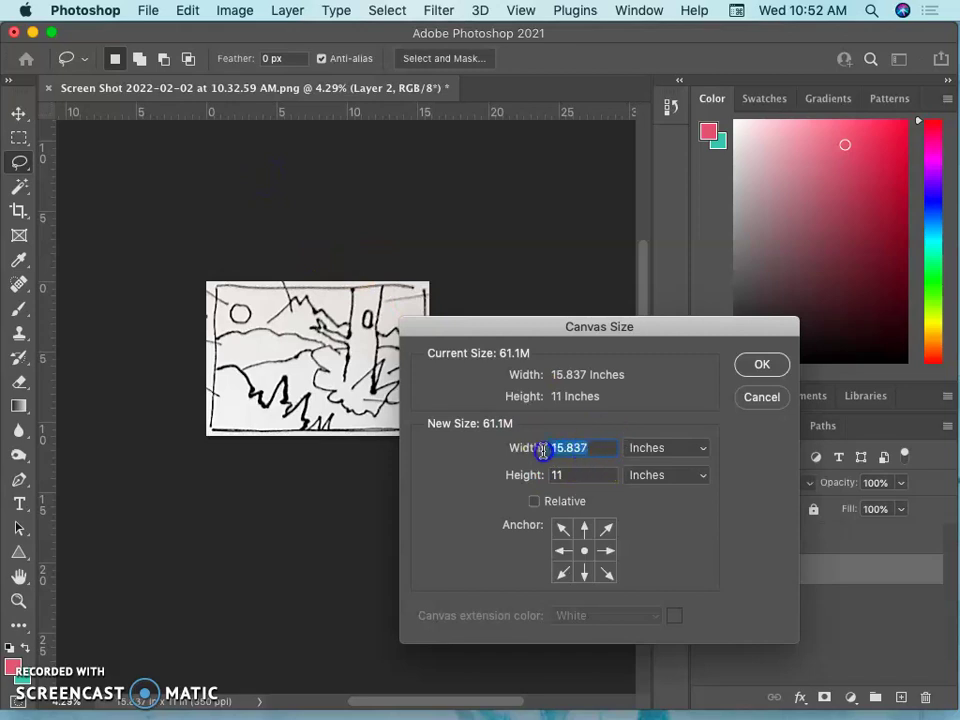
type("40")
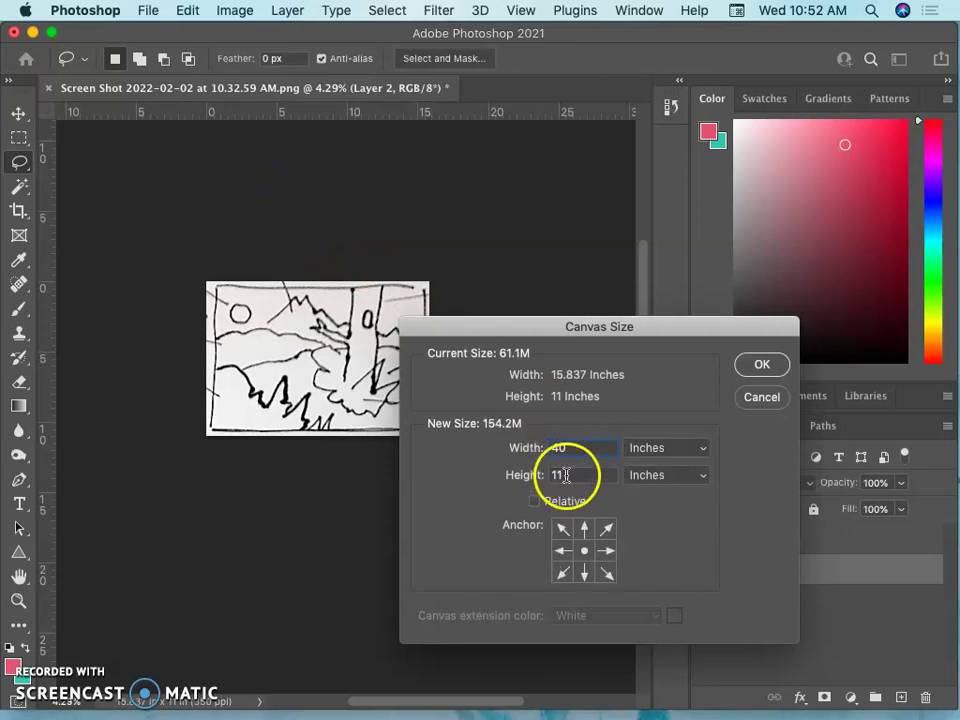
left_click(541, 475)
type("30")
left_click(703, 456)
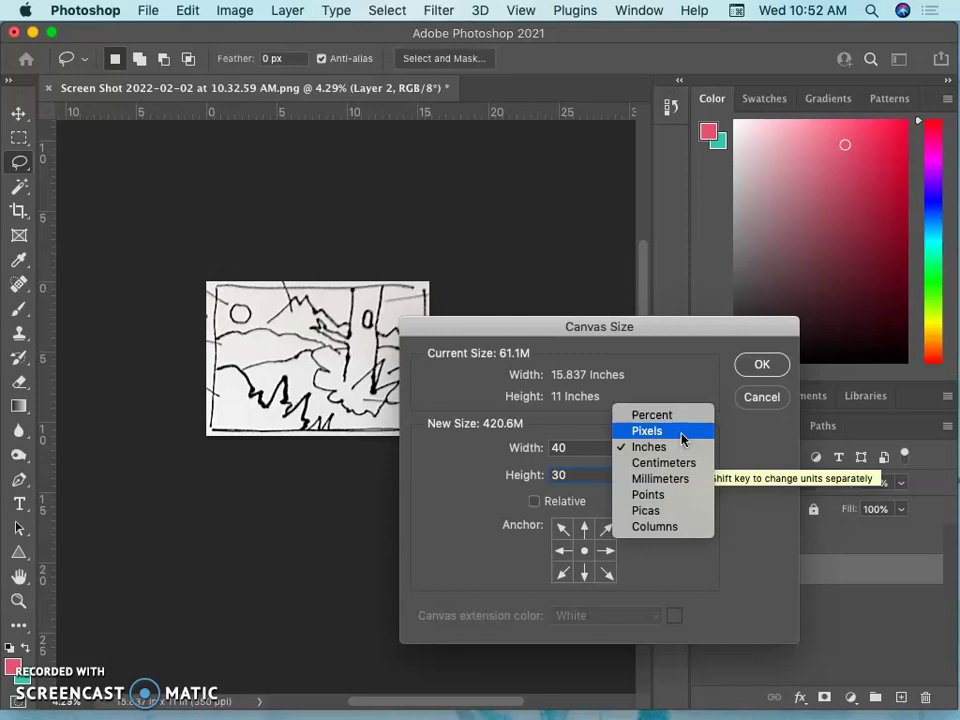
left_click(761, 364)
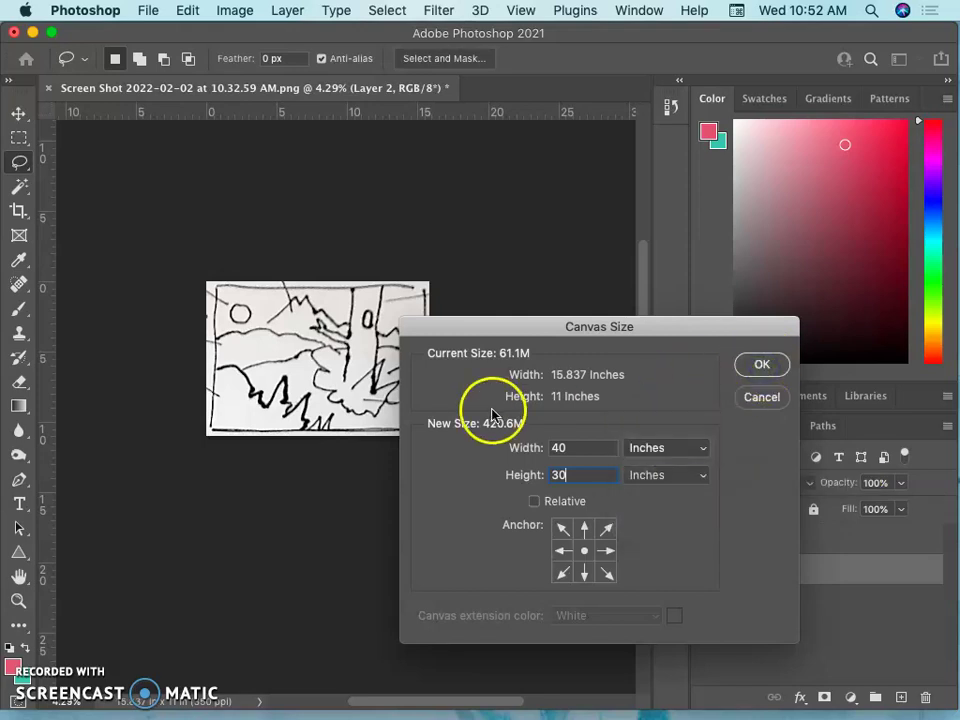
left_click(756, 367)
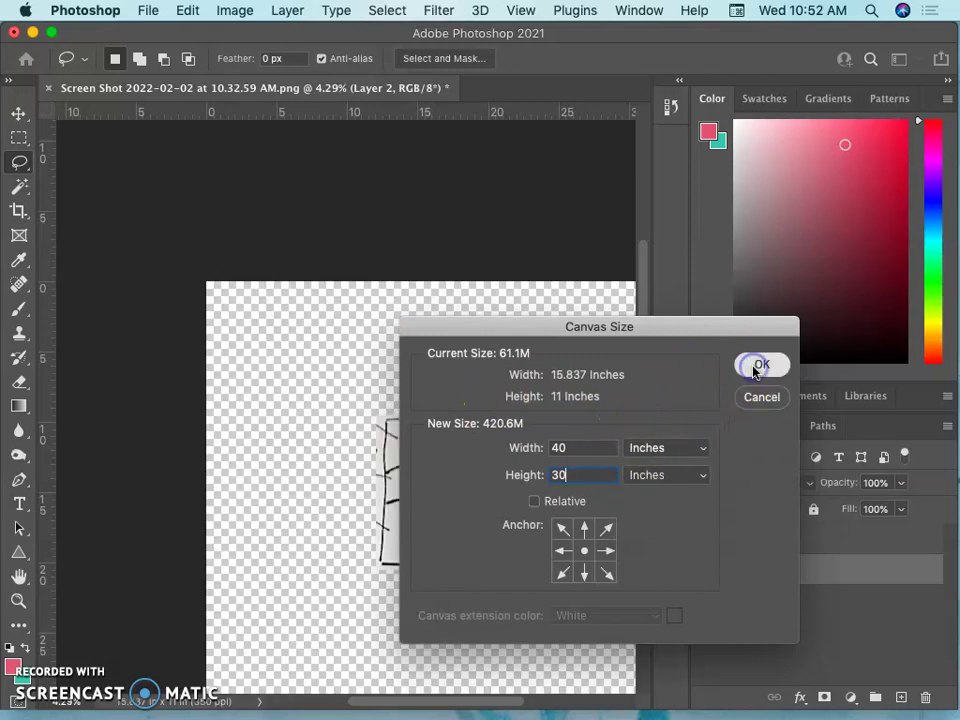
scroll(380, 462, "down", 3)
scroll(380, 462, "right", 3)
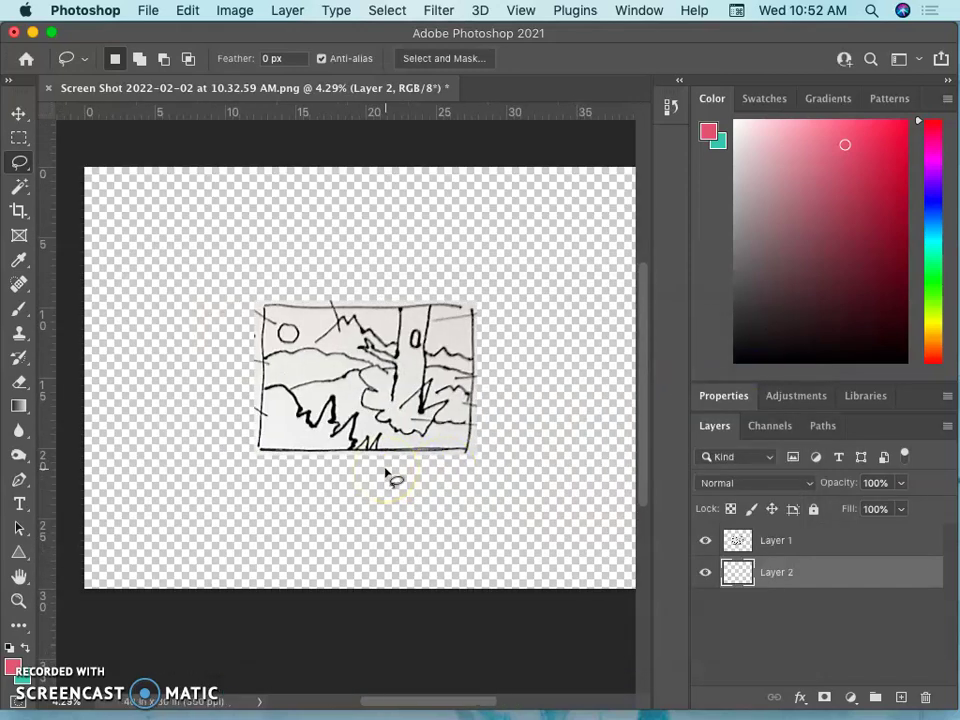
Hide the sketch layer and fill Layer 2 with 50% gray
key("super+minus")
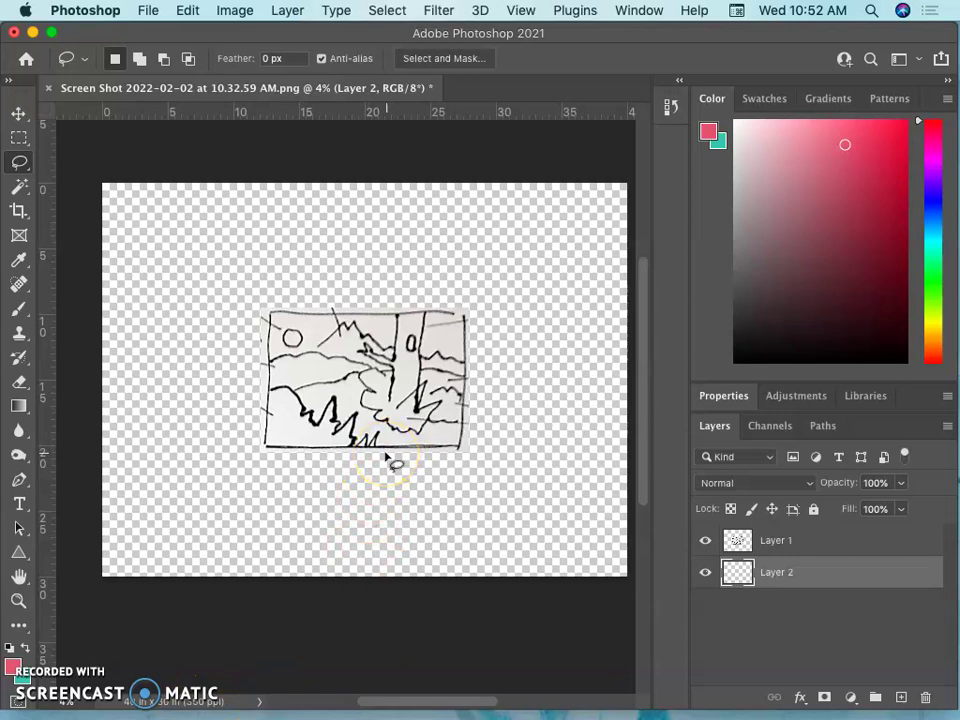
left_click(837, 580)
left_click(708, 542)
left_click(821, 568)
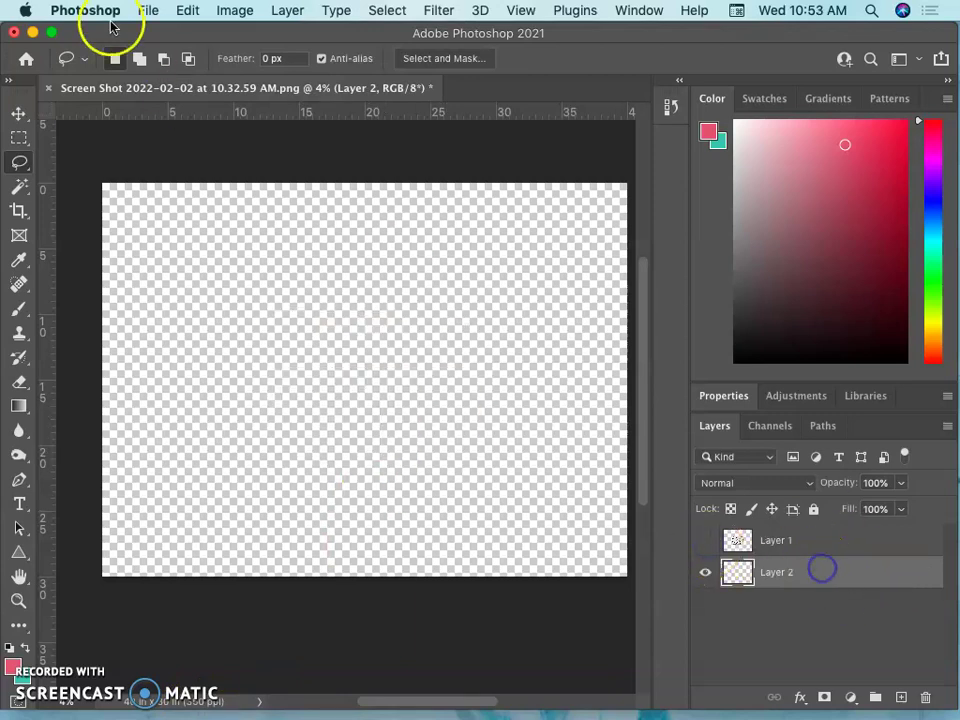
left_click(182, 11)
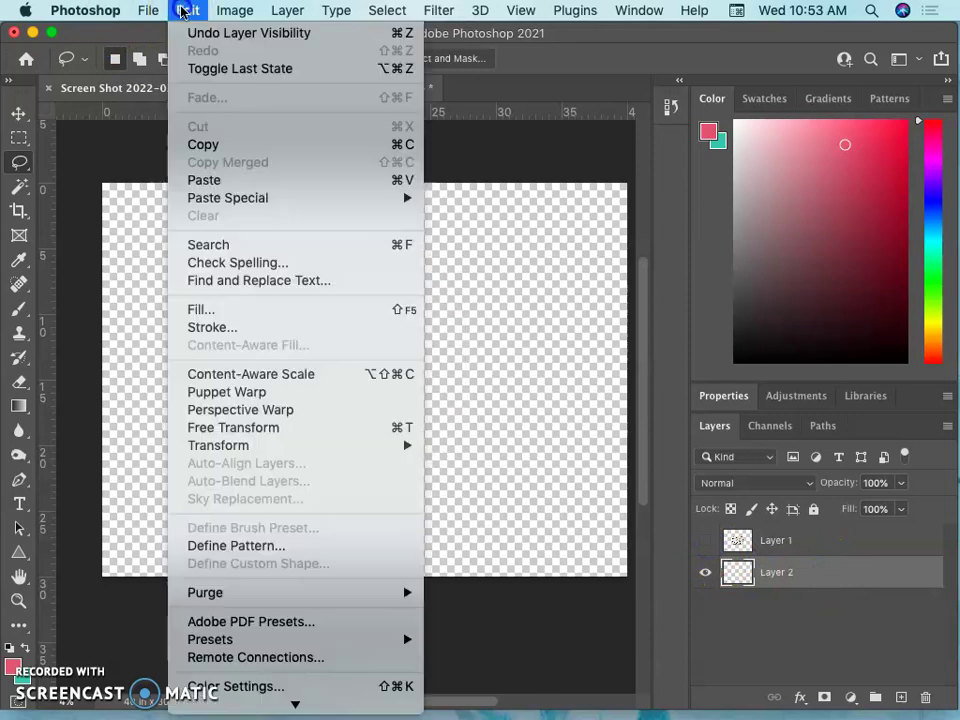
left_click(233, 312)
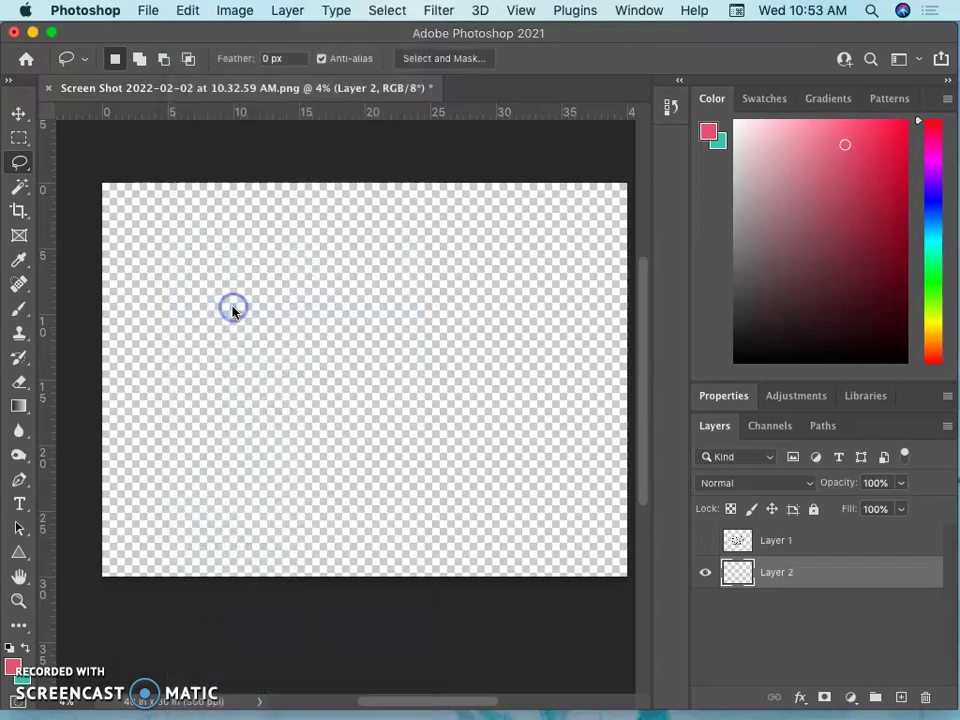
left_click(602, 388)
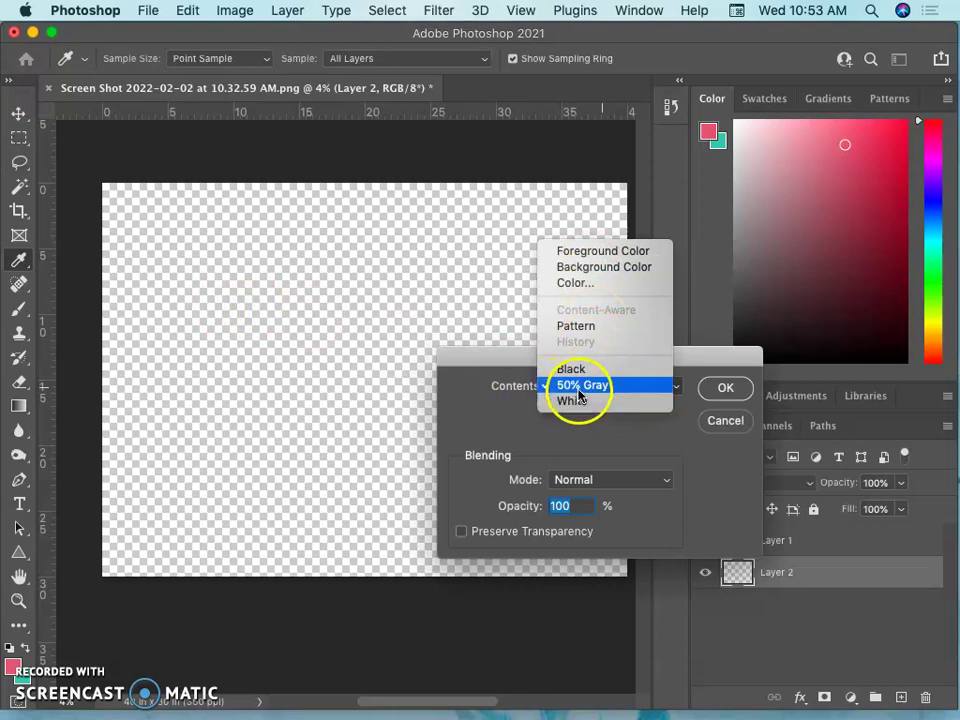
left_click(578, 395)
left_click(733, 398)
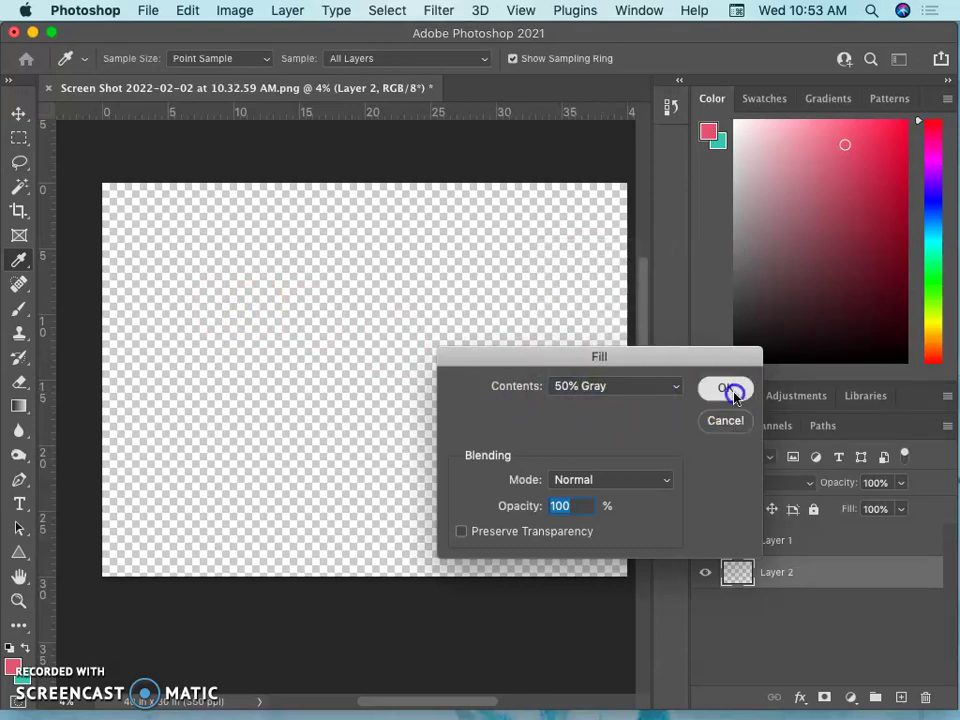
Make the sketch visible again and apply Lock All to Layer 1 and Layer 2
key("l")
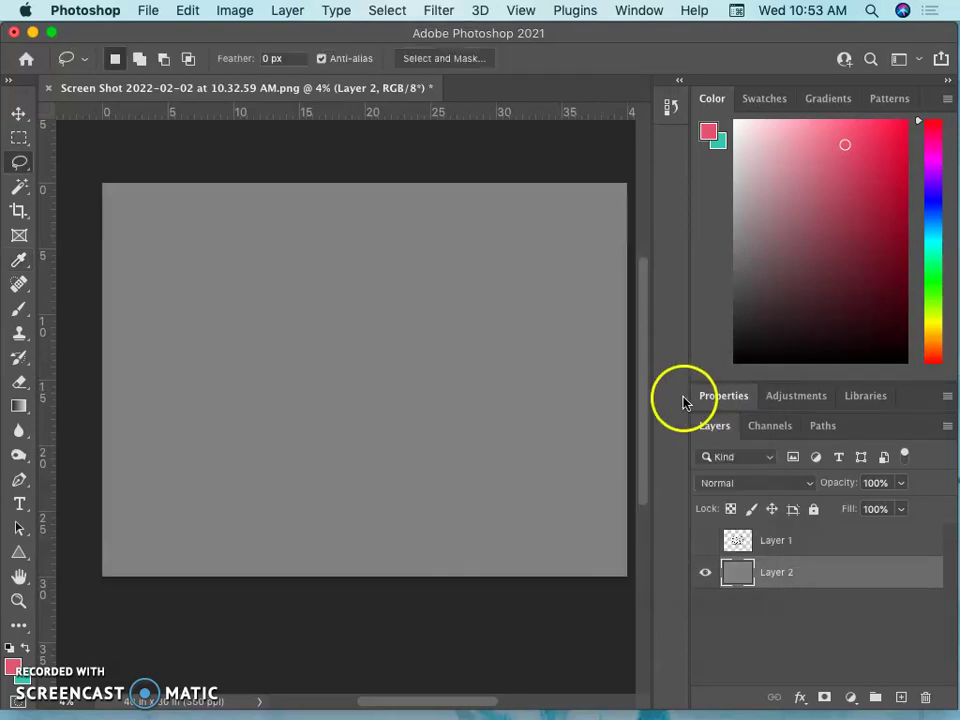
left_click(706, 540)
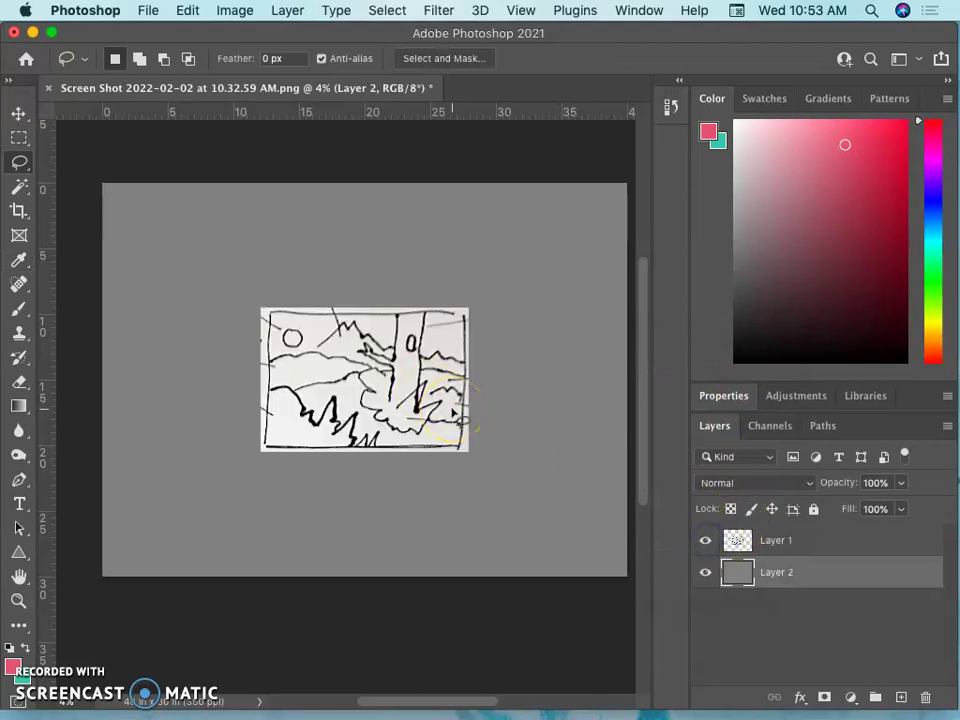
left_click(506, 450)
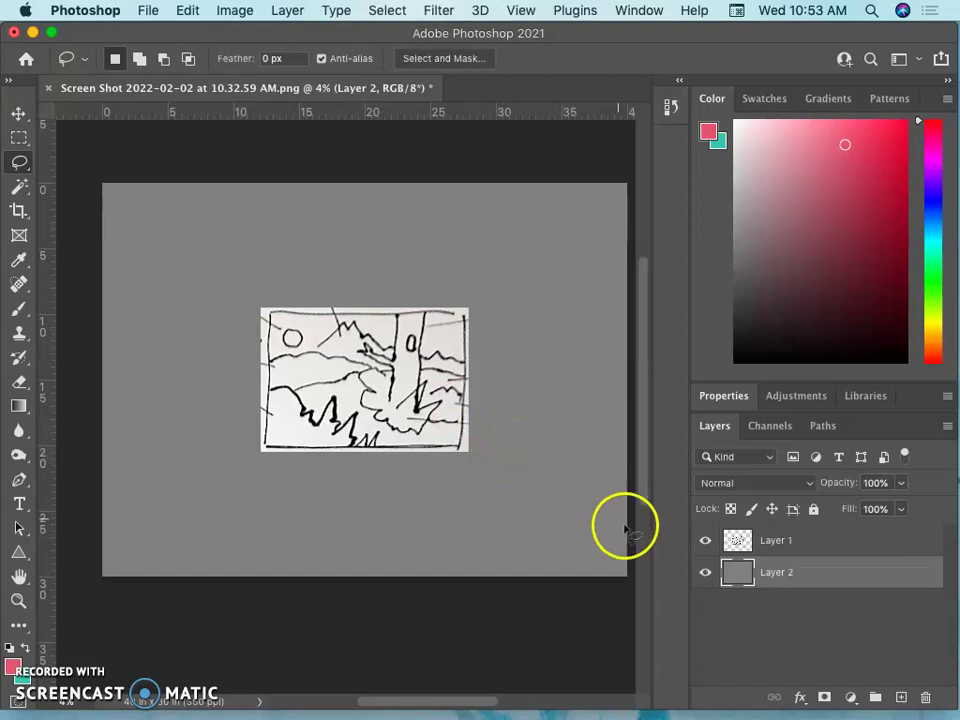
left_click(816, 542)
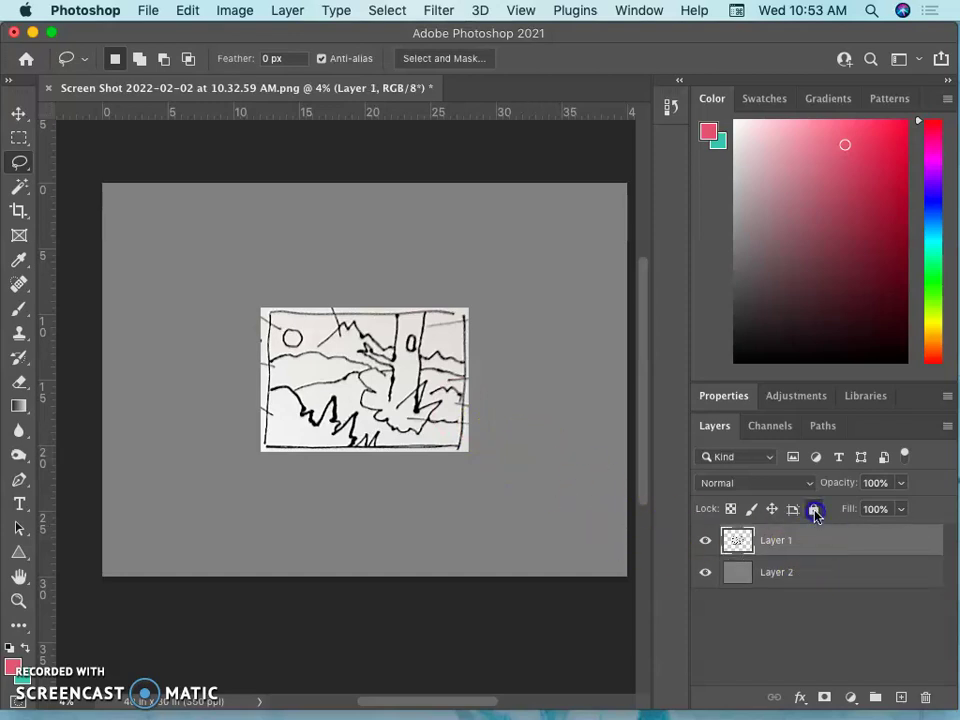
left_click(814, 510)
left_click(814, 577)
left_click(814, 512)
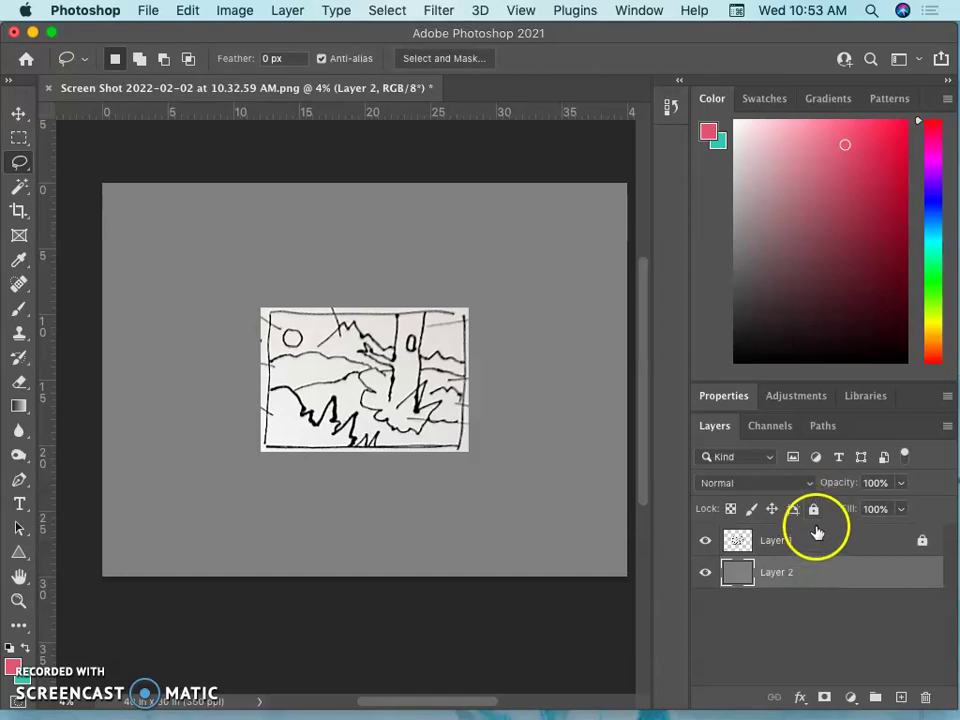
left_click(814, 510)
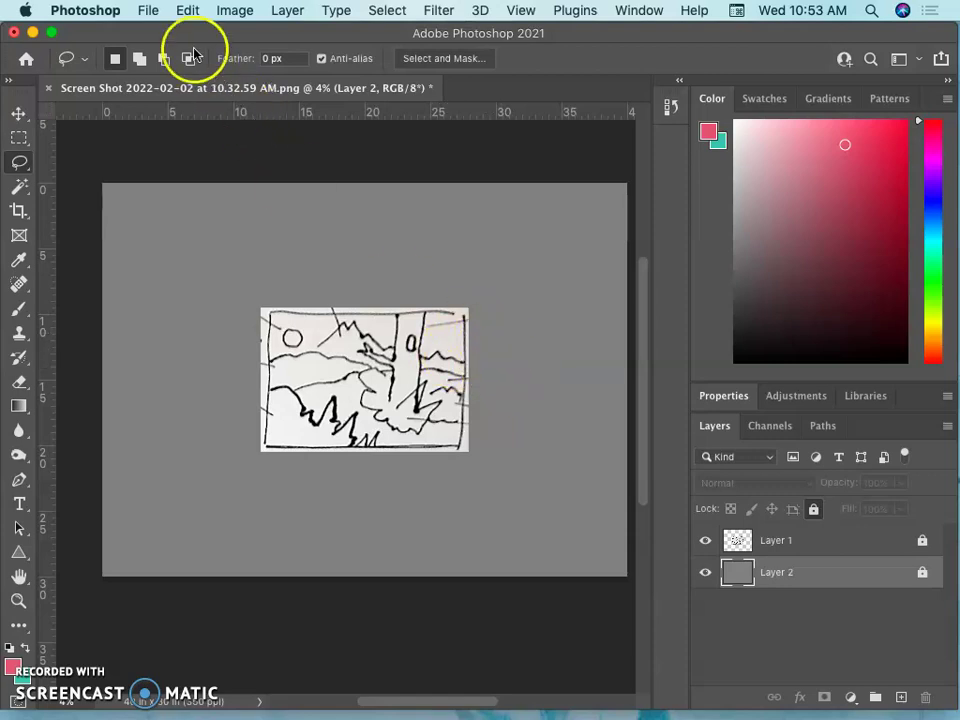
left_click(188, 12)
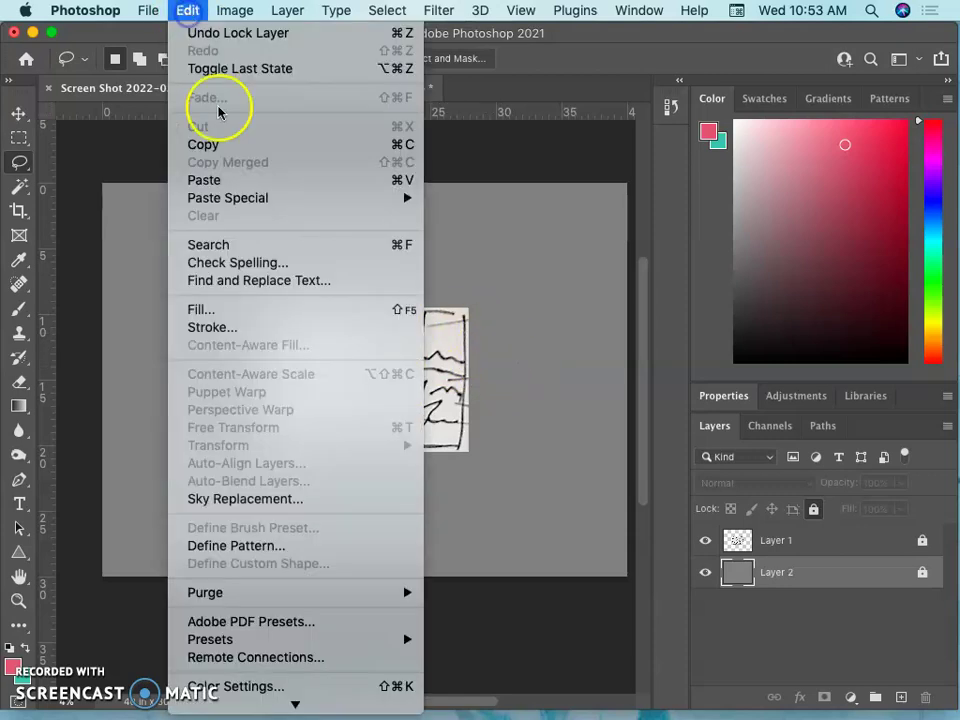
left_click(216, 309)
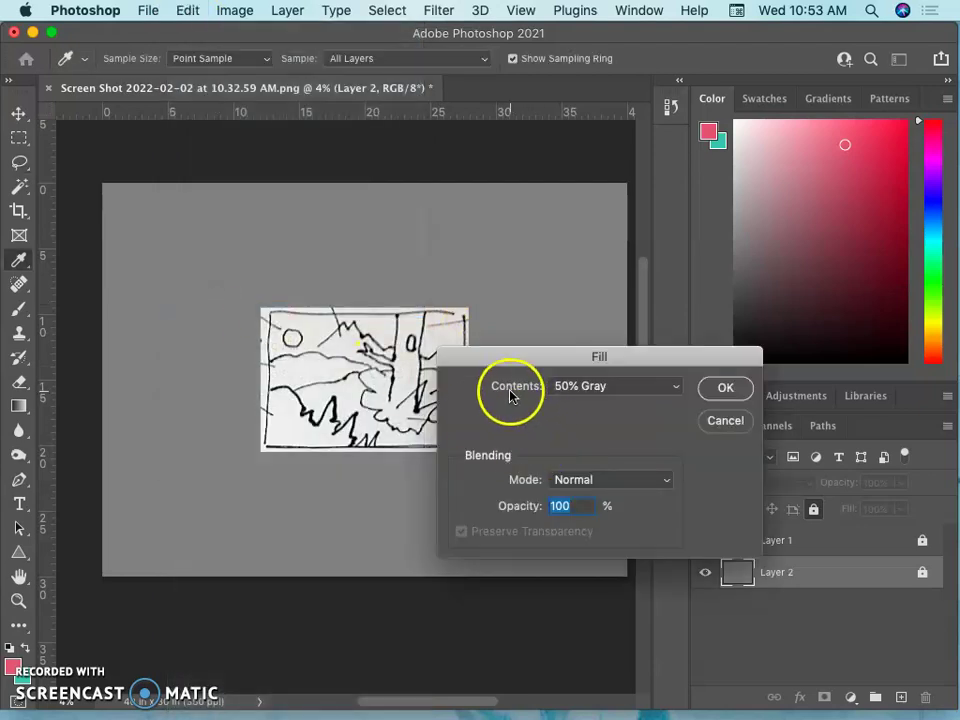
left_click(676, 388)
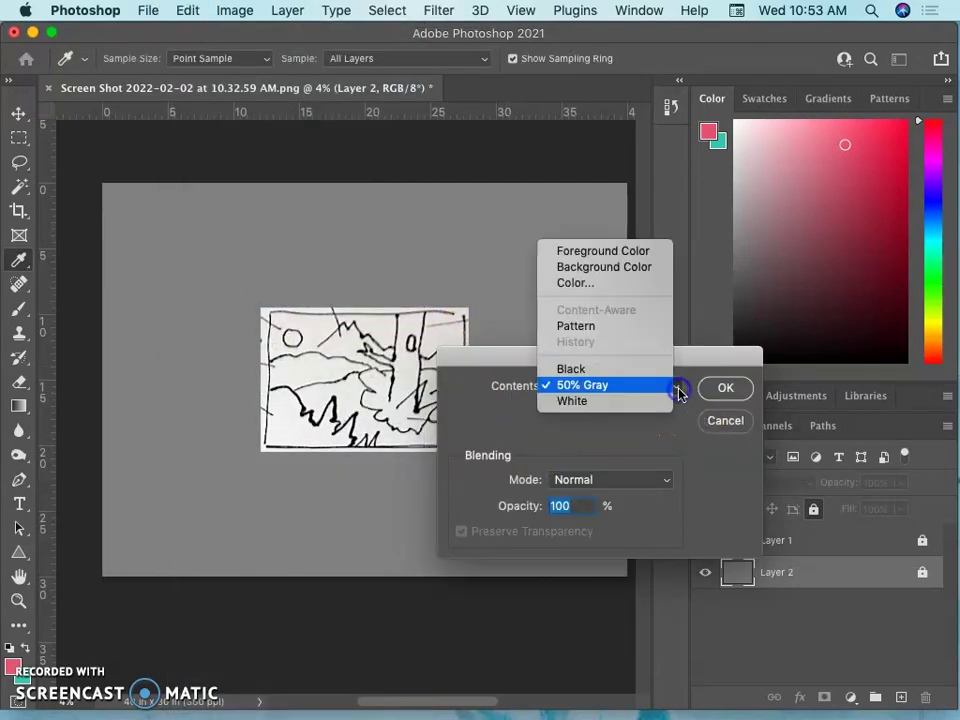
left_click(593, 396)
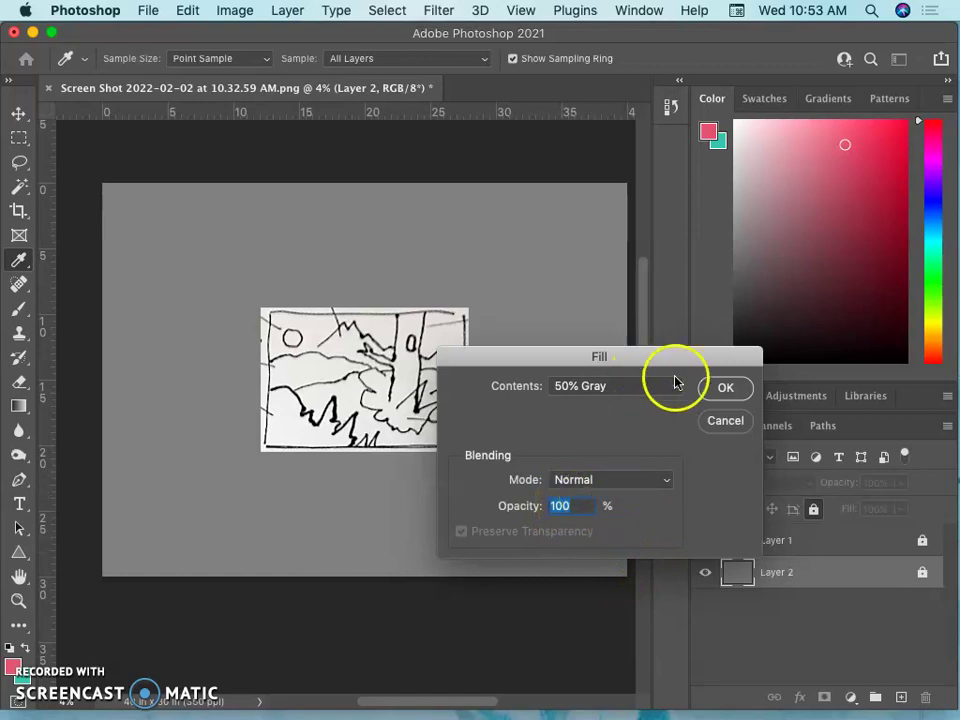
left_click(724, 388)
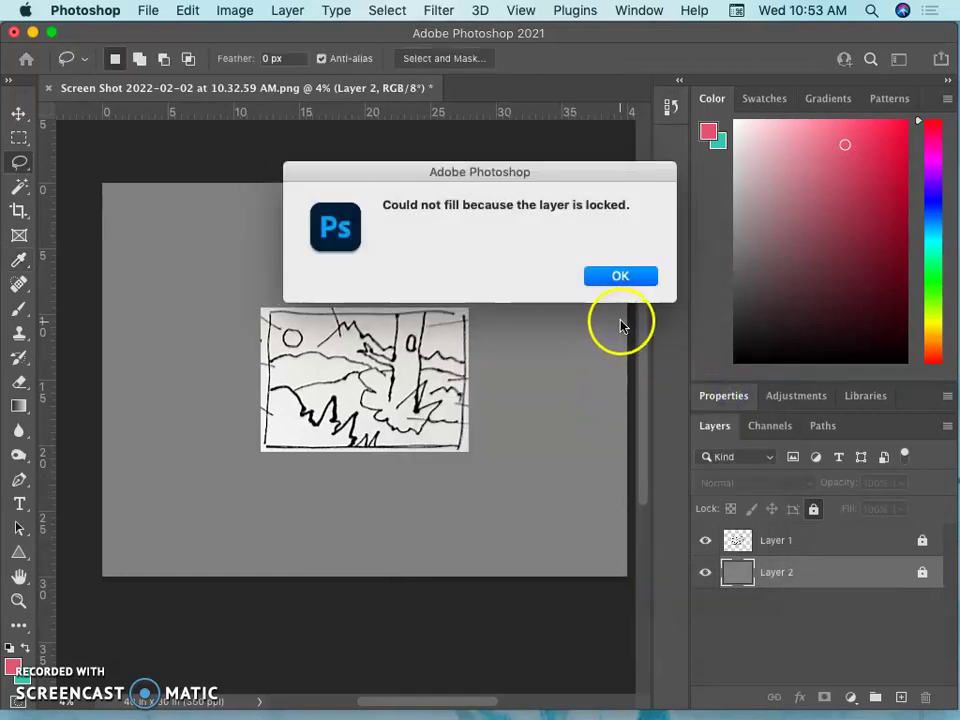
left_click(620, 276)
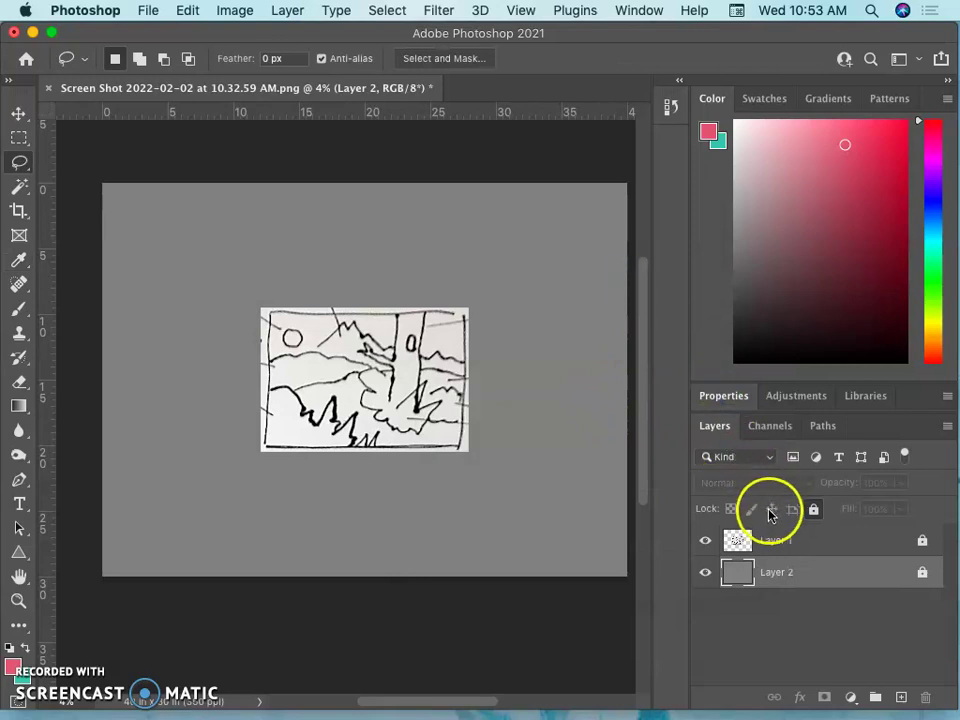
left_click(36, 680)
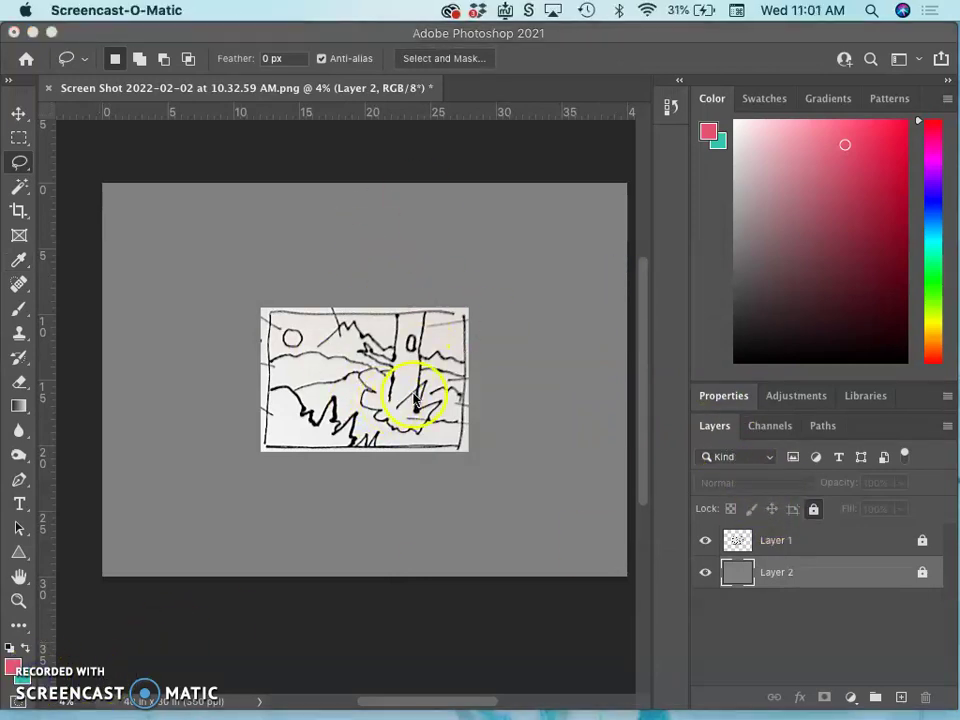
Narrow the side column and collapse the Color, Patterns, Gradients and Swatches panels to icons
left_click(495, 388)
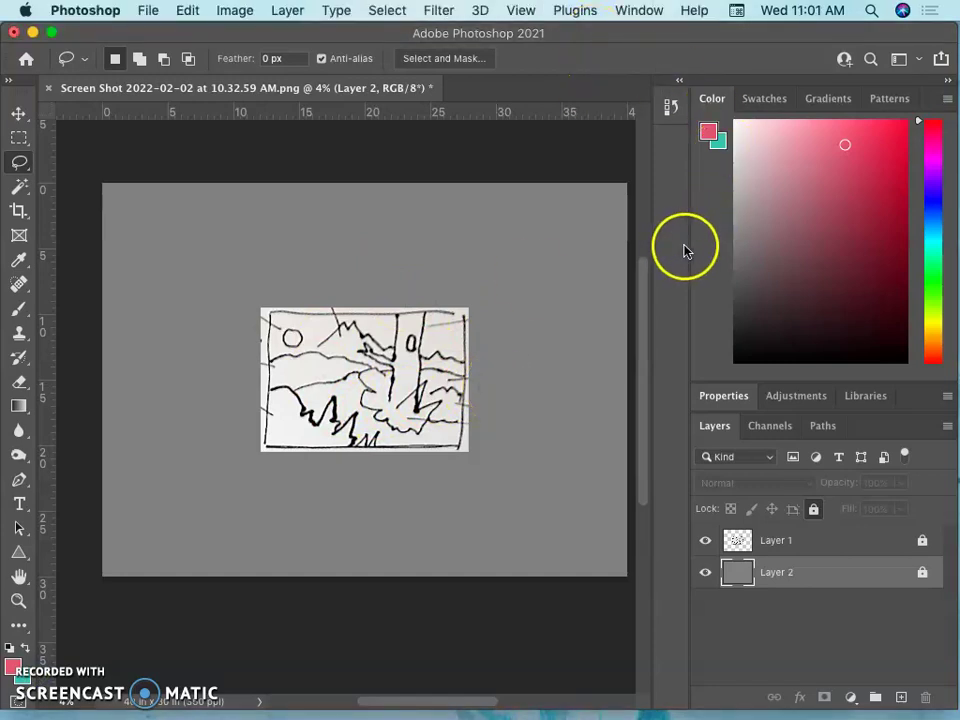
left_click_drag(688, 244, 763, 245)
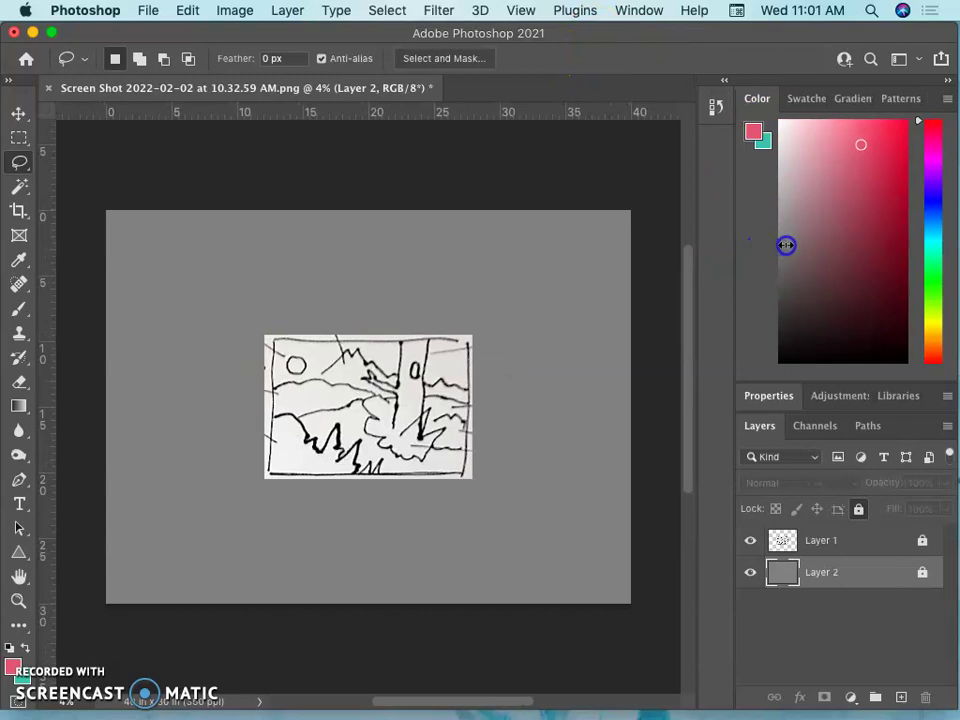
left_click_drag(757, 98, 716, 150)
left_click_drag(889, 98, 716, 183)
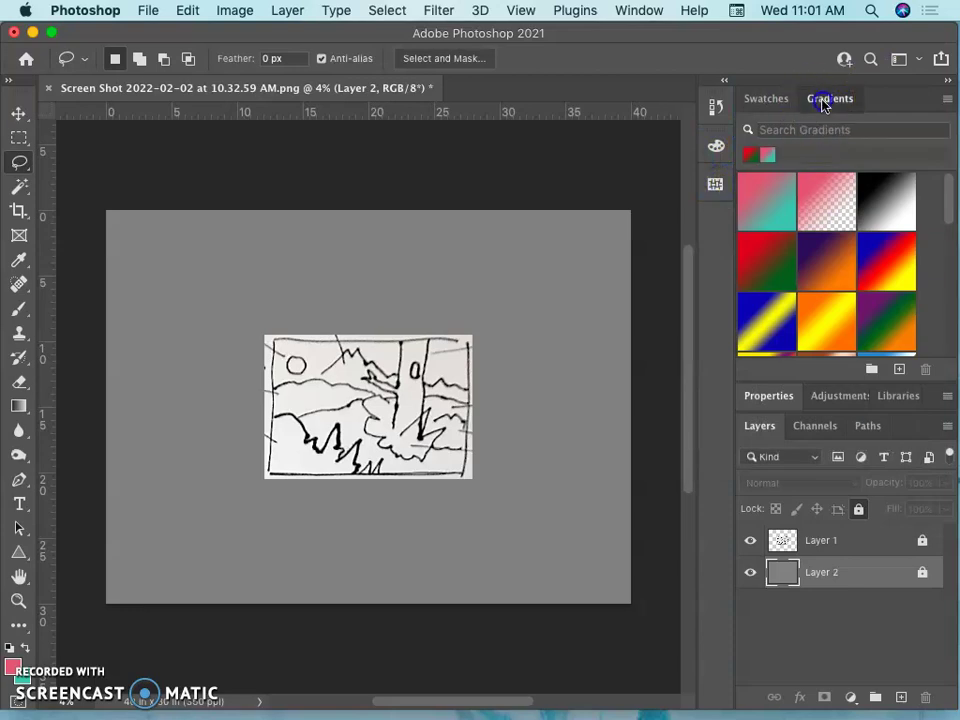
left_click_drag(824, 103, 720, 210)
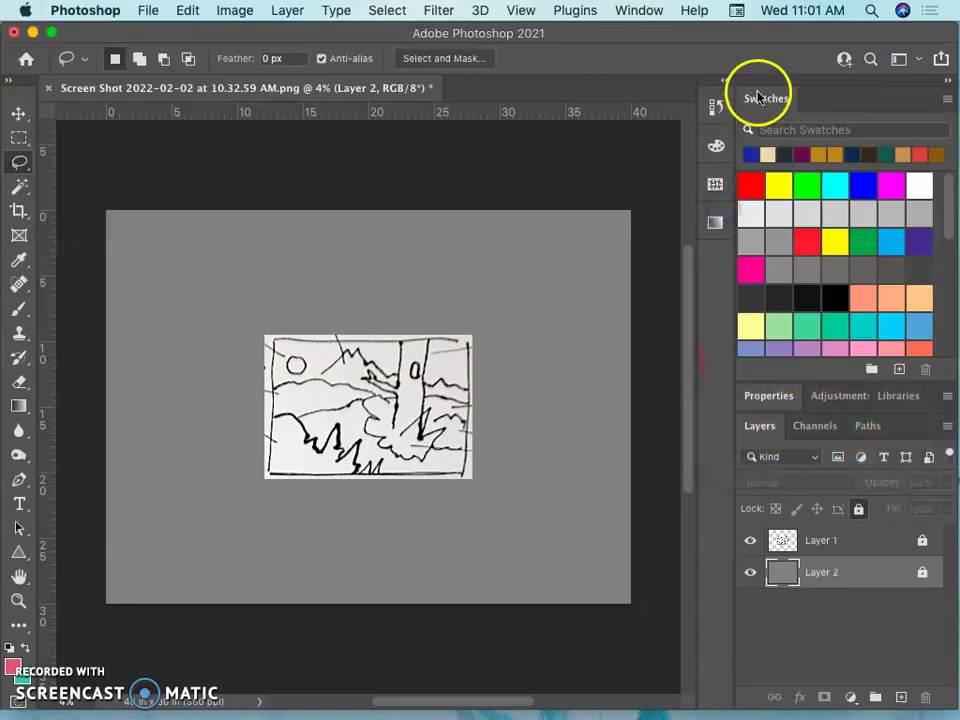
left_click_drag(758, 97, 716, 257)
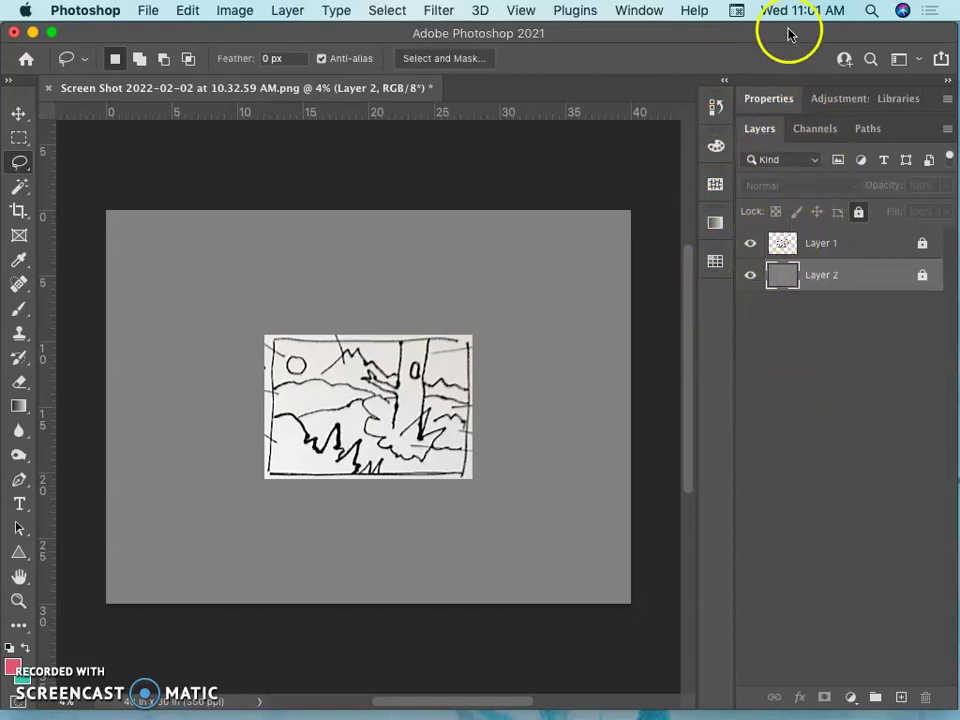
left_click_drag(767, 33, 647, 17)
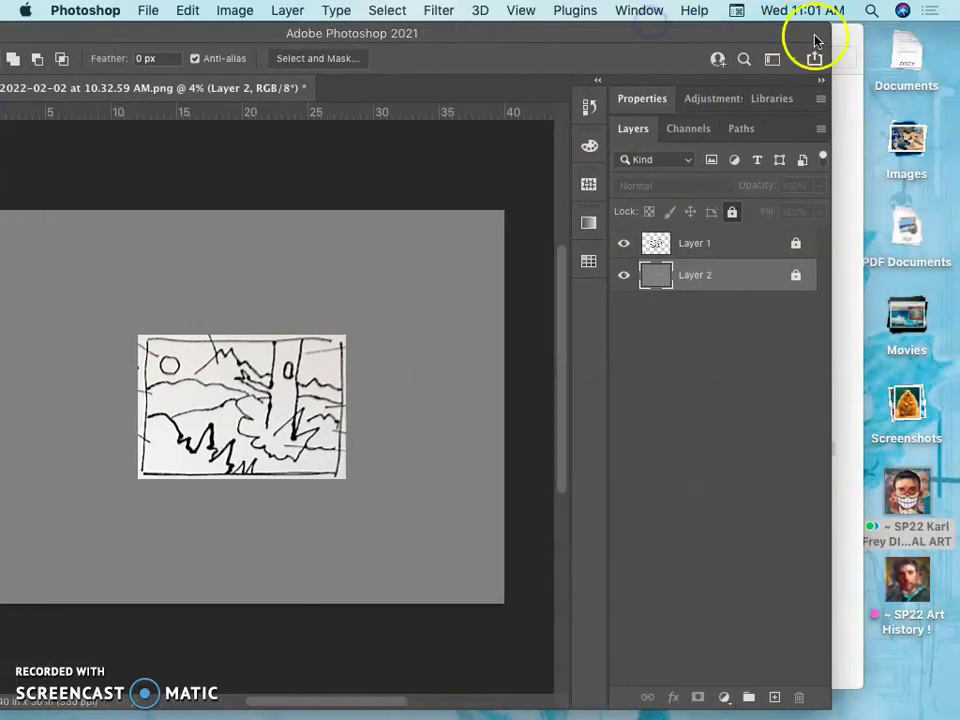
Drag sunrise-4701632.jpg from the Setting Sun folder onto the Photoshop canvas as a layer
left_click_drag(848, 39, 937, 35)
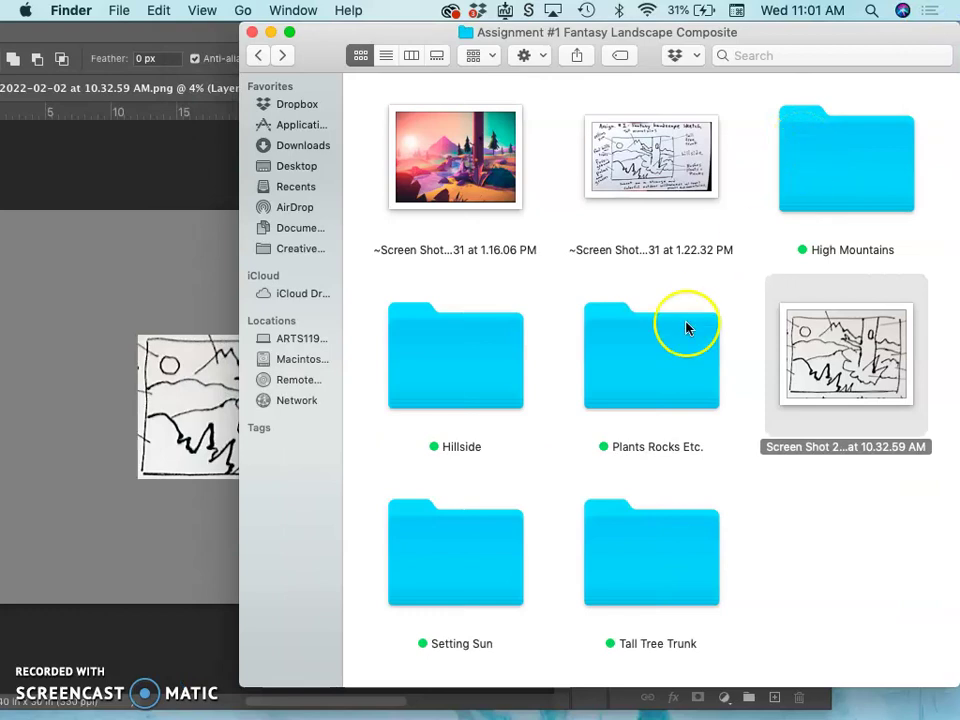
double_click(466, 573)
left_click_drag(452, 200, 101, 272)
left_click(268, 400)
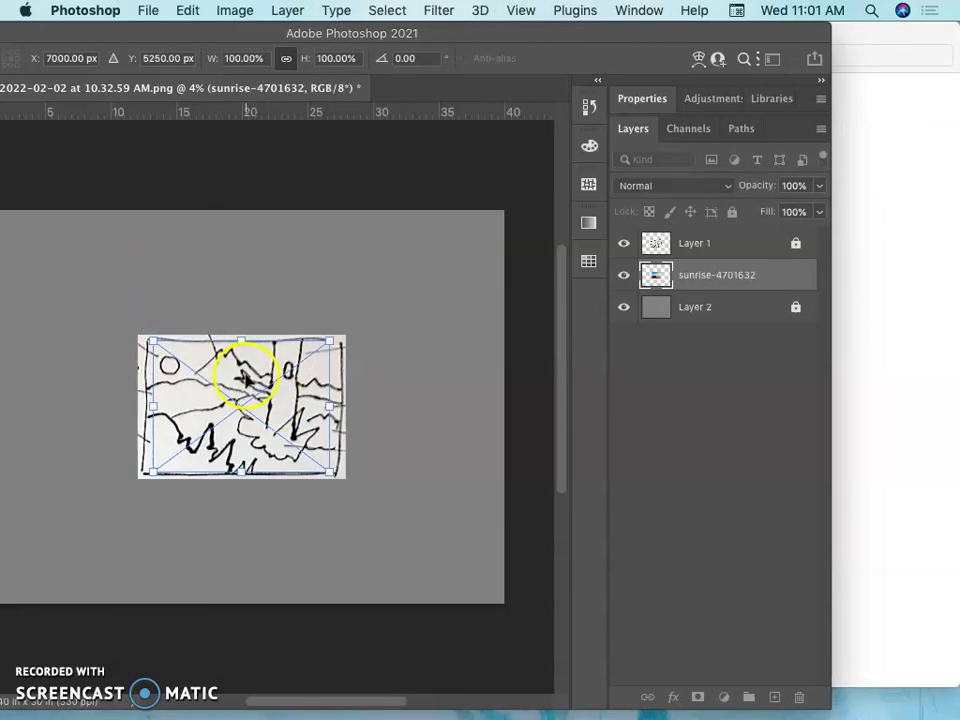
Commit the sunrise photo, stack its layer above the sketch, and move it over the sketch
left_click(716, 274)
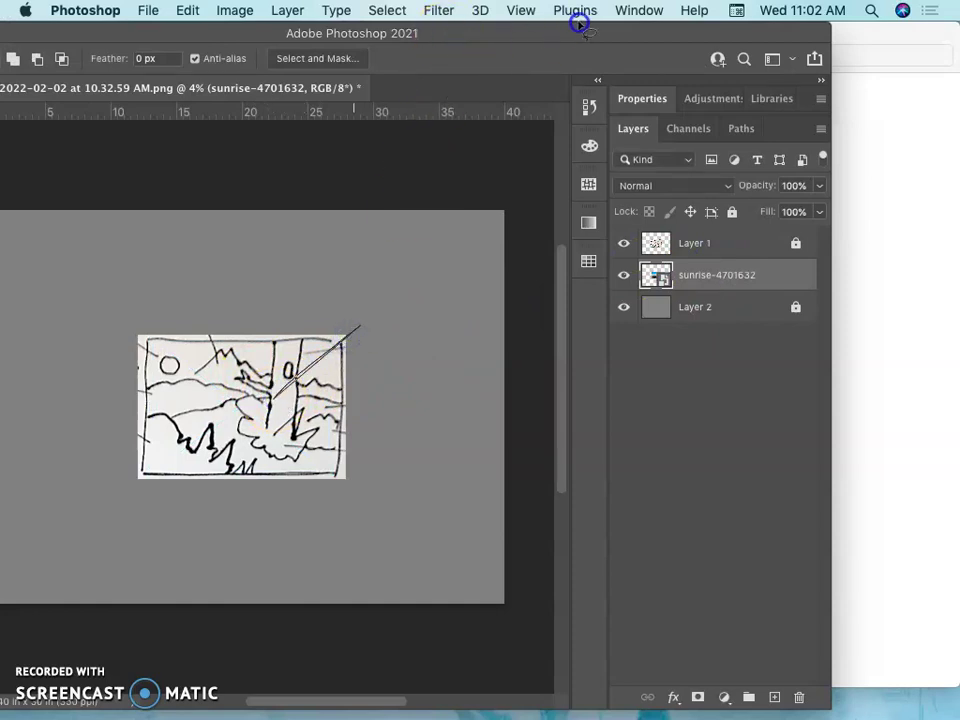
left_click_drag(520, 35, 634, 30)
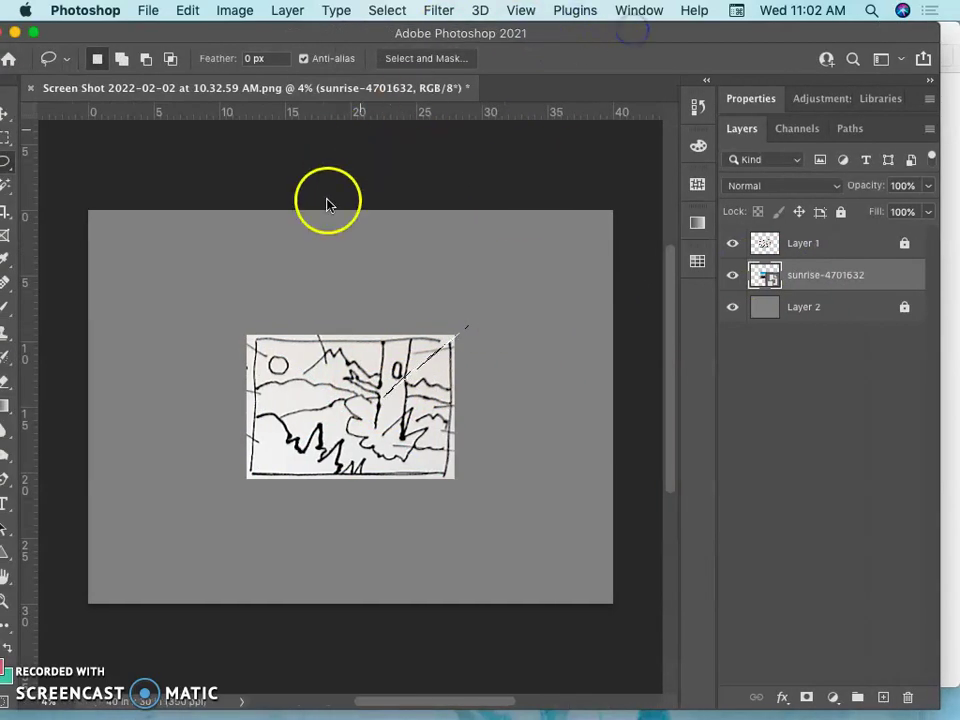
left_click(307, 278)
left_click(3, 116)
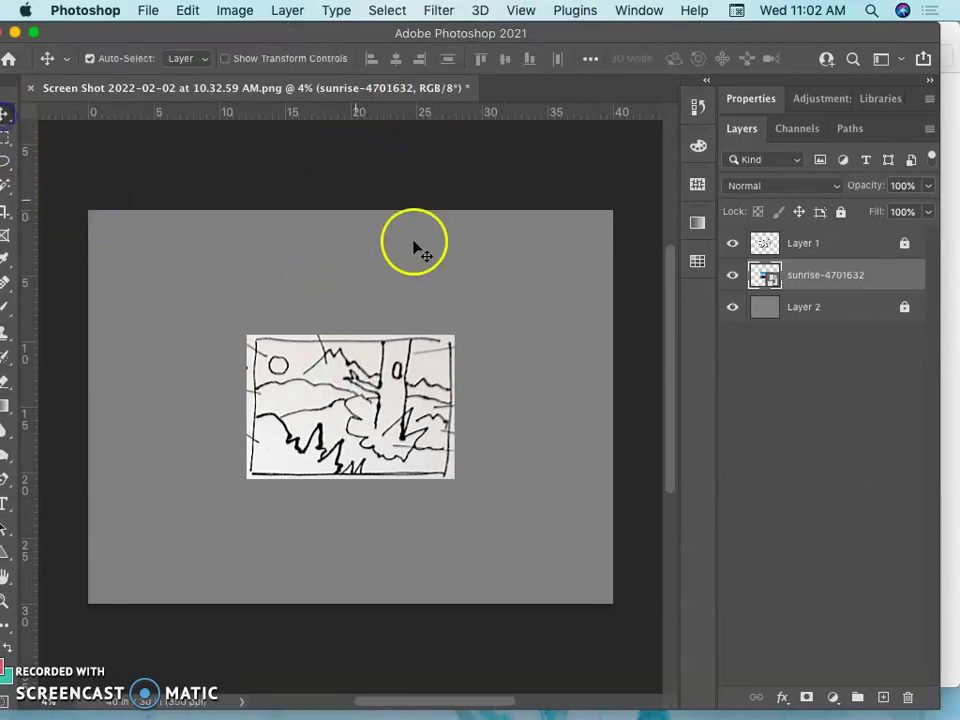
left_click_drag(457, 334, 580, 274)
left_click(851, 249)
left_click_drag(836, 283, 835, 240)
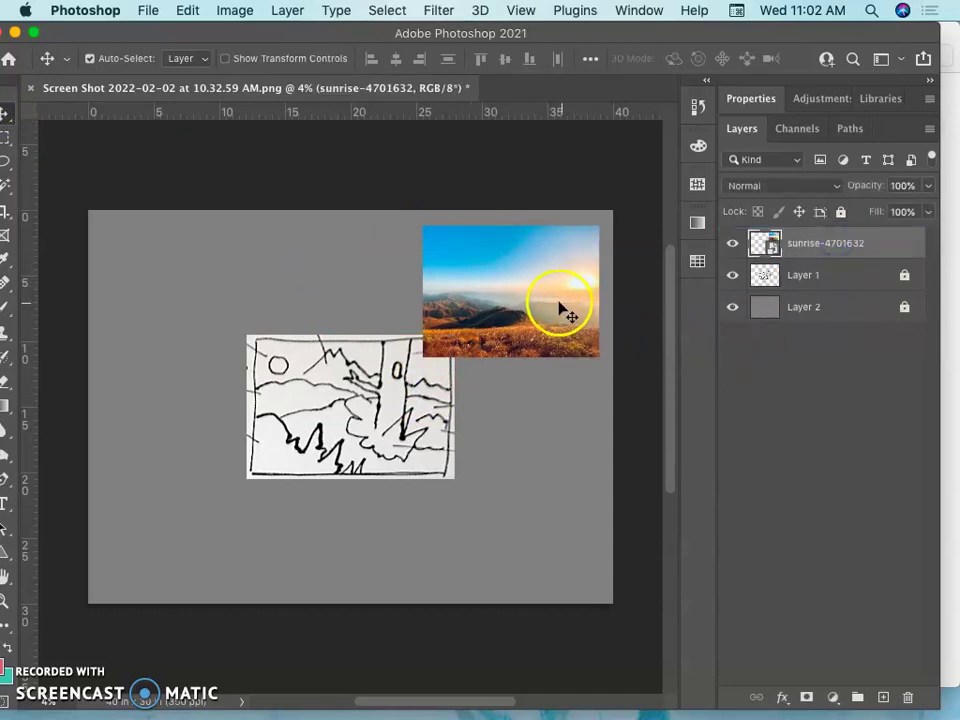
mouse_move(557, 307)
left_mouse_down()
mouse_move(399, 416)
mouse_move(401, 281)
mouse_move(426, 362)
mouse_move(424, 390)
mouse_move(366, 392)
mouse_move(424, 354)
mouse_move(434, 320)
left_mouse_up()
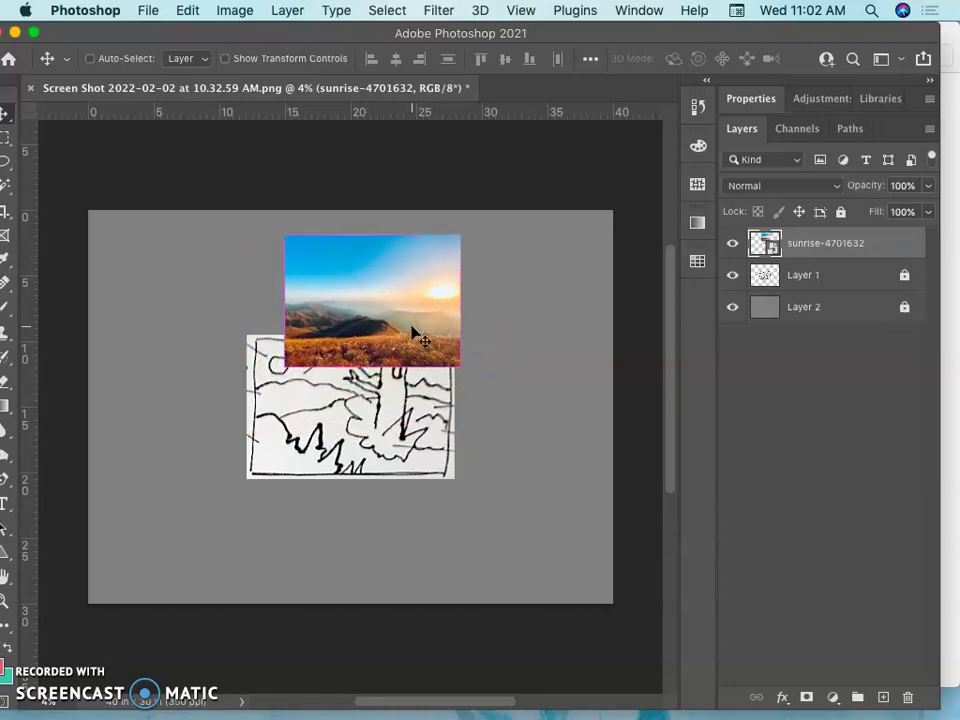
Flip the sunrise photo horizontally and commit it in the canvas's top-left corner
key("super+t")
right_click(403, 316)
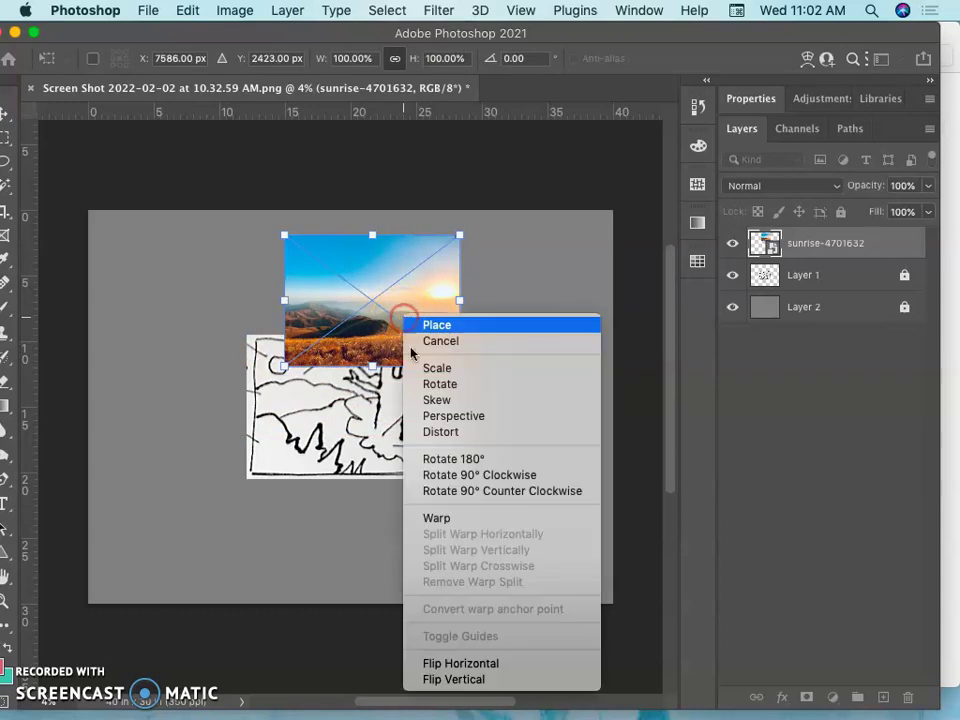
left_click(458, 665)
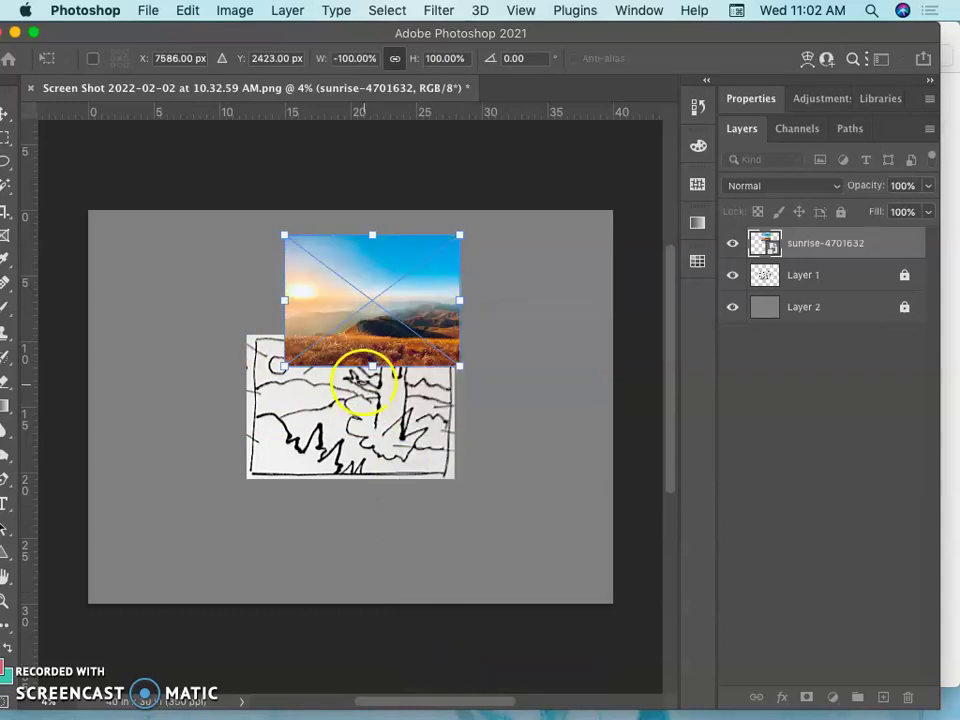
mouse_move(357, 338)
left_mouse_down()
mouse_move(324, 429)
mouse_move(327, 416)
left_mouse_up()
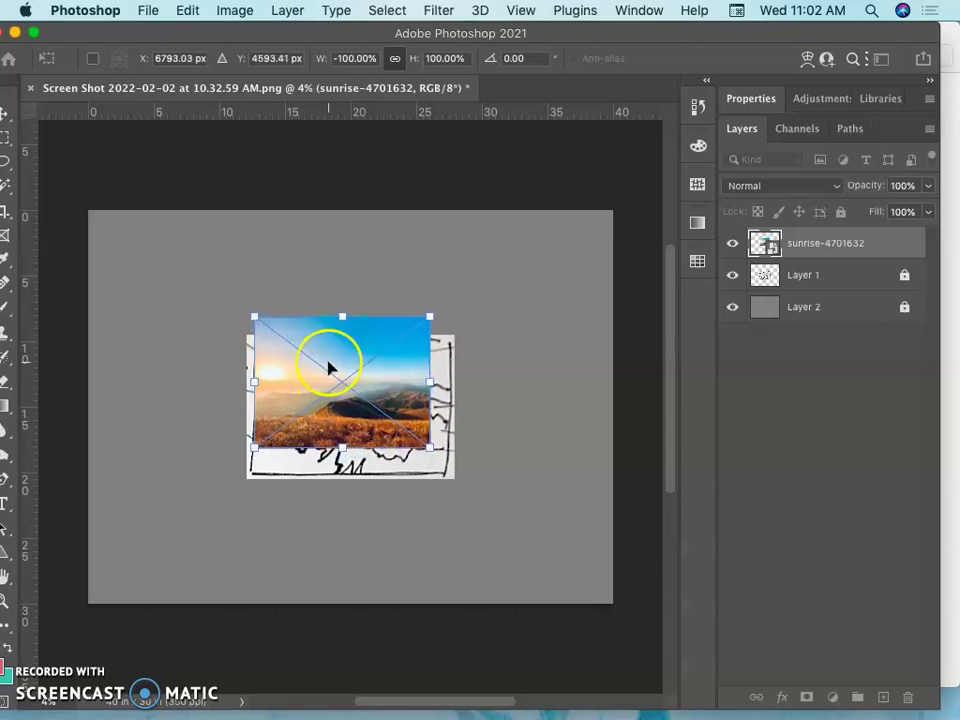
mouse_move(332, 364)
left_mouse_down()
mouse_move(164, 288)
mouse_move(176, 263)
left_mouse_up()
left_click(286, 261)
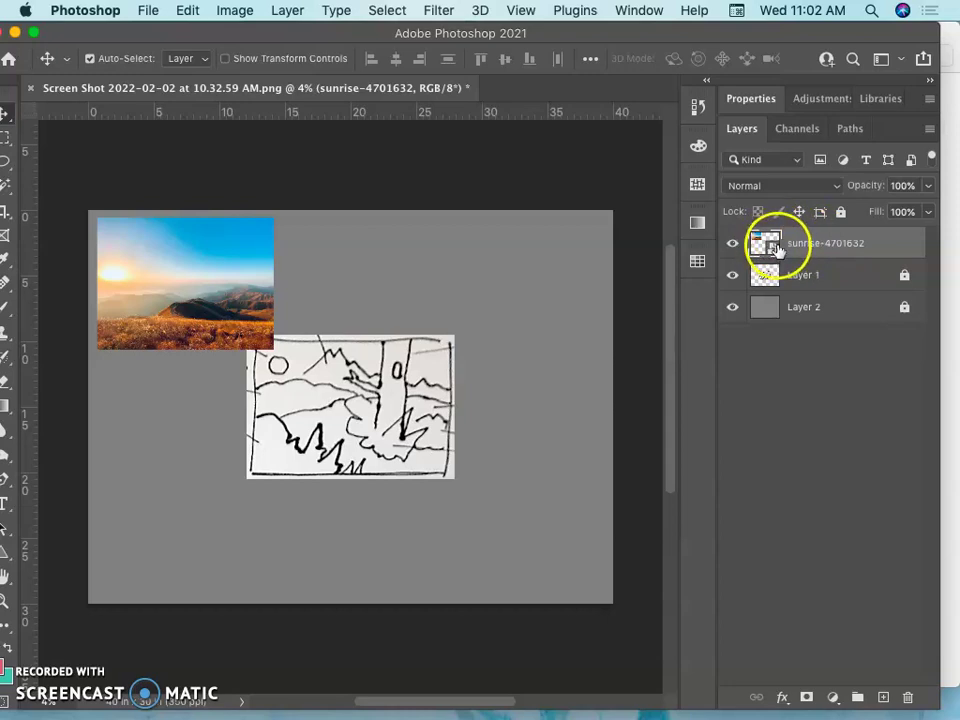
Drag nature-4348375.jpg from the High Mountains folder onto the canvas
left_click(951, 215)
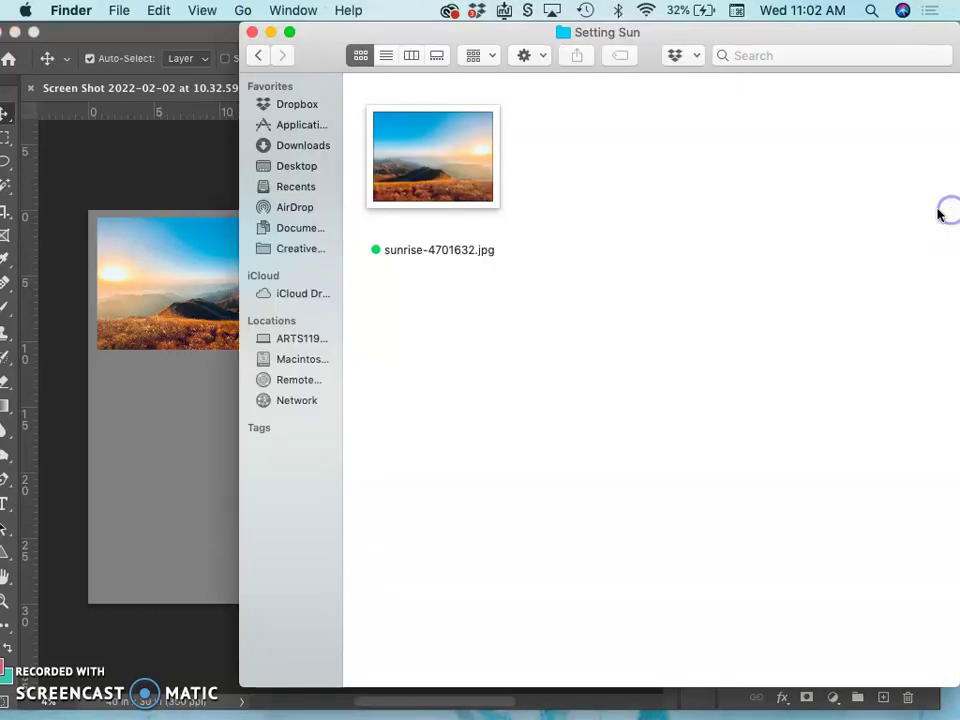
left_click(259, 56)
left_click(489, 214)
double_click(834, 172)
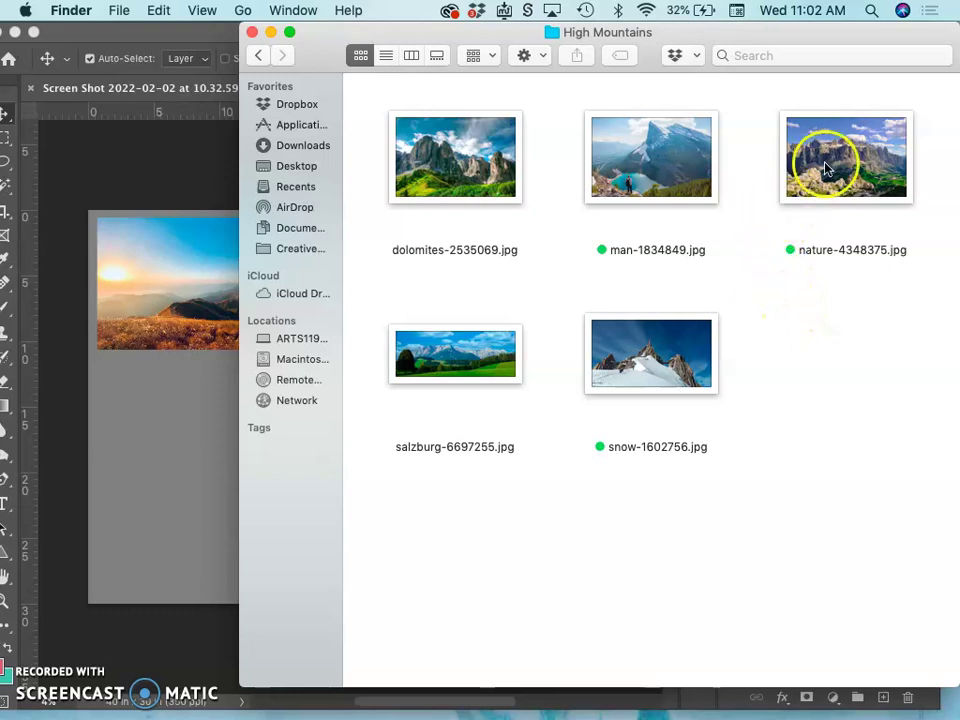
left_click_drag(826, 168, 171, 440)
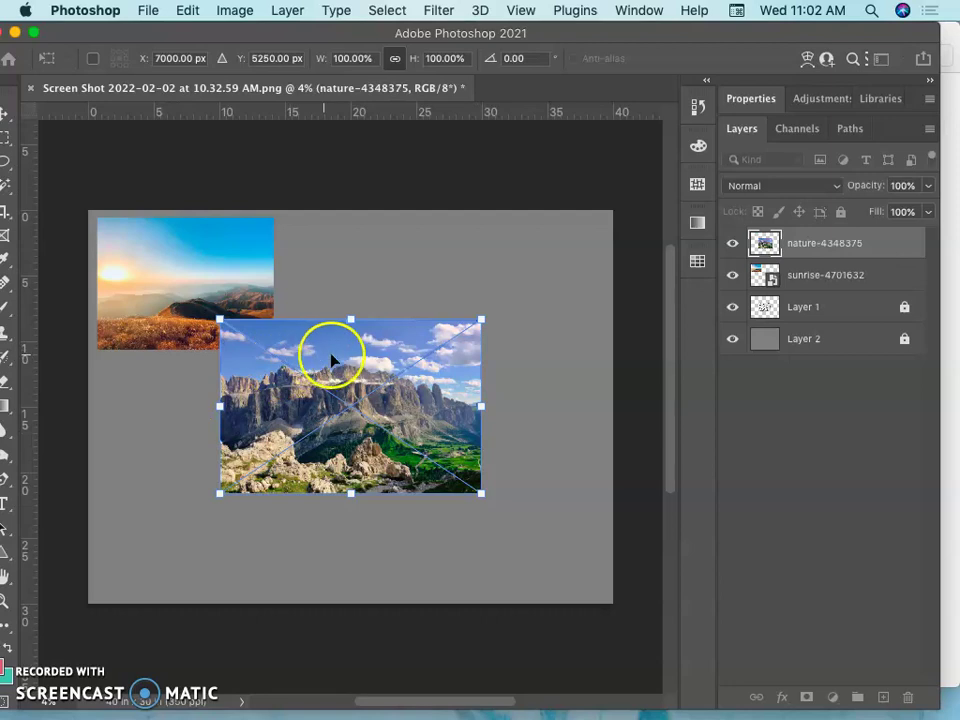
Scale the nature photo to about 79% and commit it at the canvas's left edge
left_click_drag(483, 318, 411, 376)
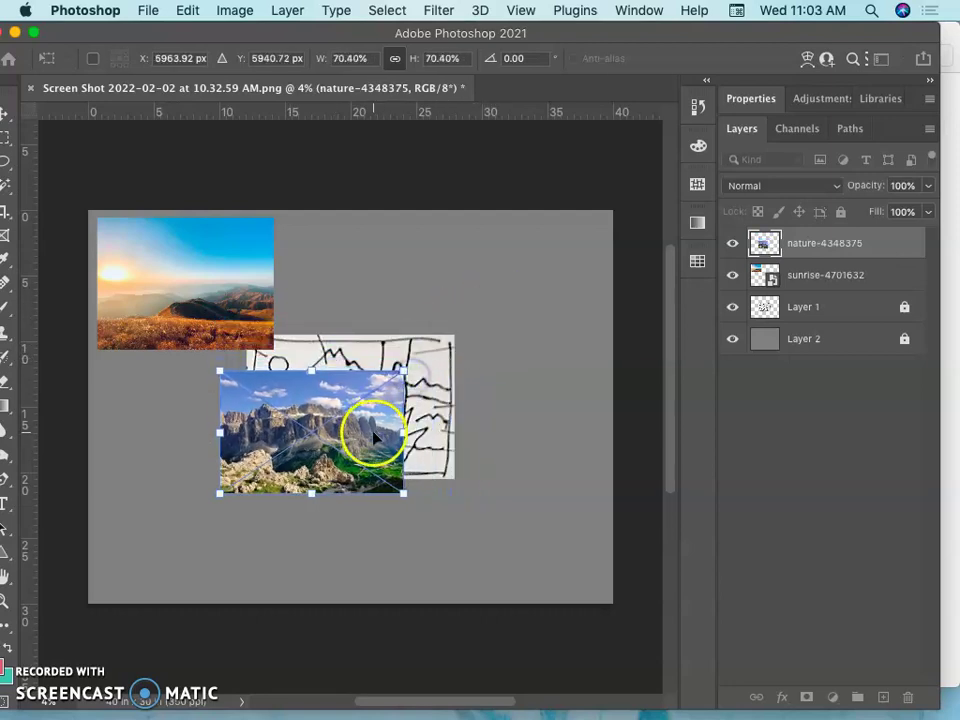
mouse_move(373, 437)
left_mouse_down()
mouse_move(418, 392)
mouse_move(431, 392)
mouse_move(410, 391)
left_mouse_up()
left_click_drag(441, 318, 456, 321)
mouse_move(368, 360)
left_mouse_down()
mouse_move(343, 381)
mouse_move(364, 369)
mouse_move(356, 373)
left_mouse_up()
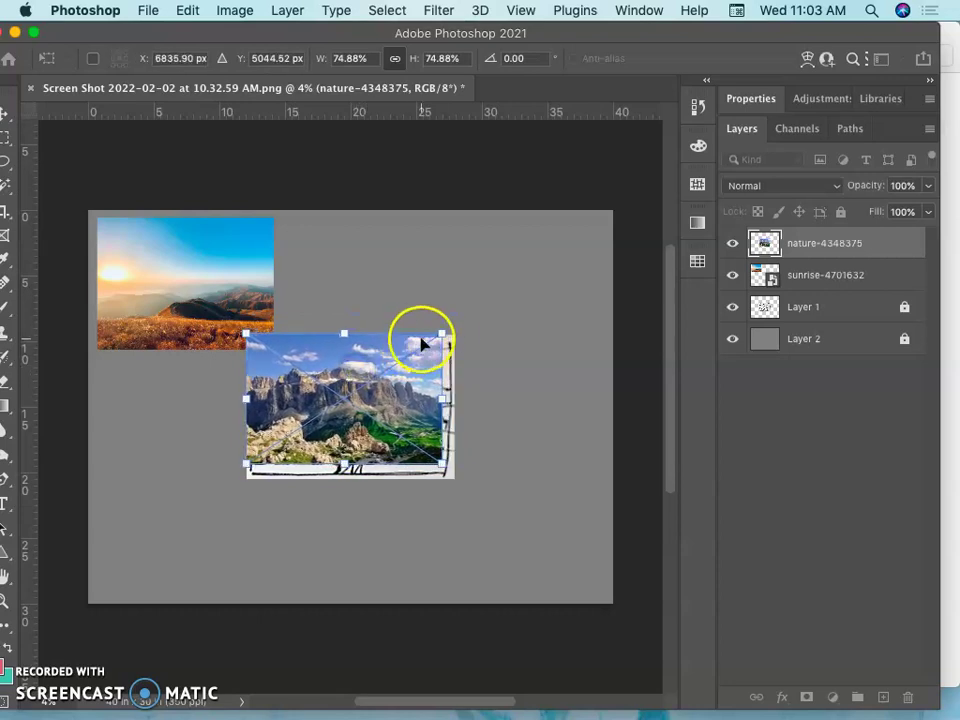
left_click_drag(441, 329, 453, 325)
mouse_move(410, 388)
left_mouse_down()
mouse_move(292, 405)
mouse_move(254, 362)
mouse_move(243, 339)
mouse_move(250, 322)
mouse_move(250, 346)
left_mouse_up()
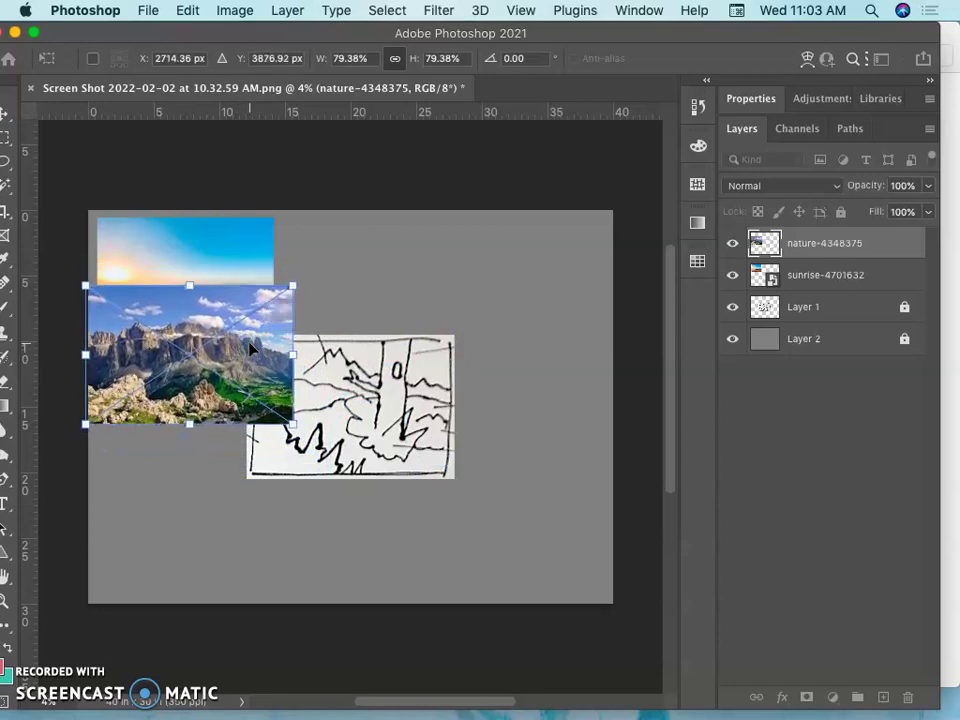
key("Return")
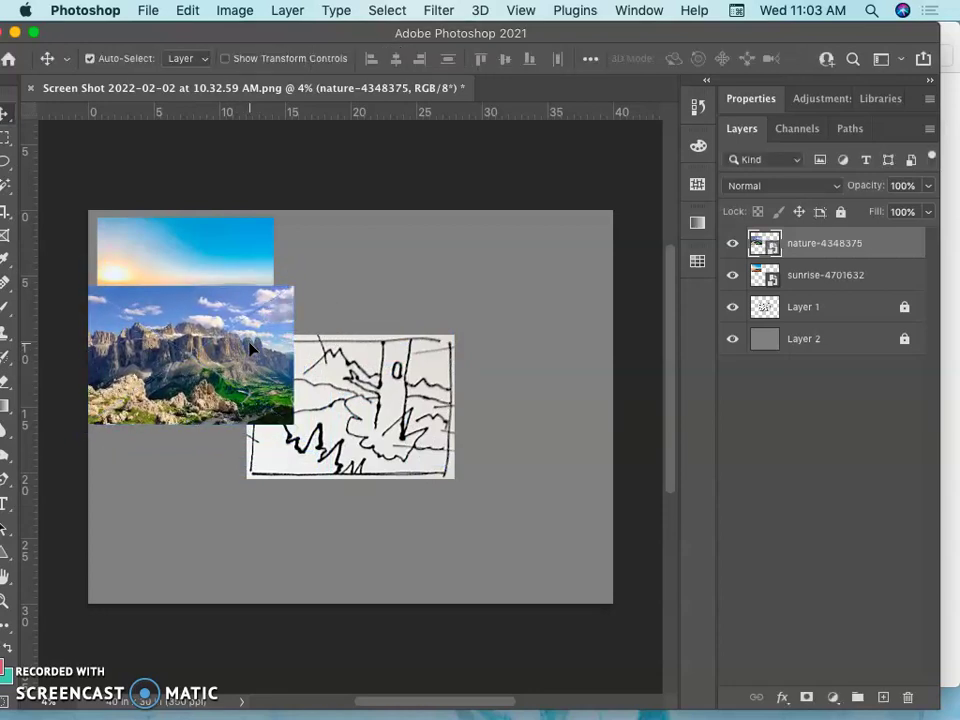
Shift the nature photo down and push the sunrise photo into the top-left corner
left_click_drag(255, 343, 205, 360)
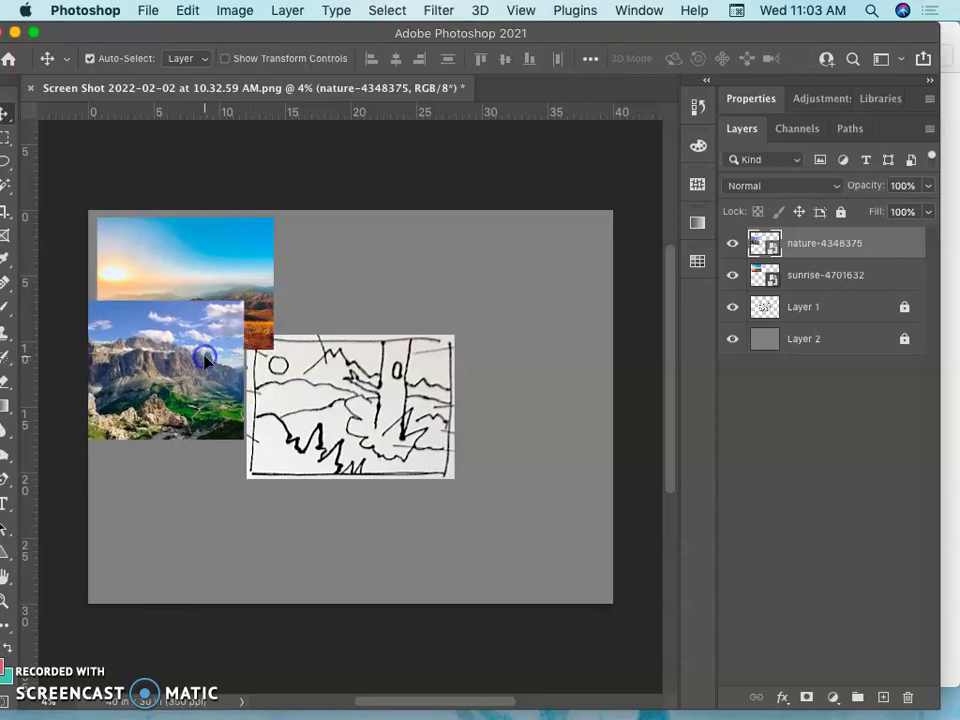
left_click(265, 280)
left_click_drag(265, 280, 264, 243)
Place man-1834849.jpg at about 71% below the rocky peaks photo, with its layer on top
left_click(950, 226)
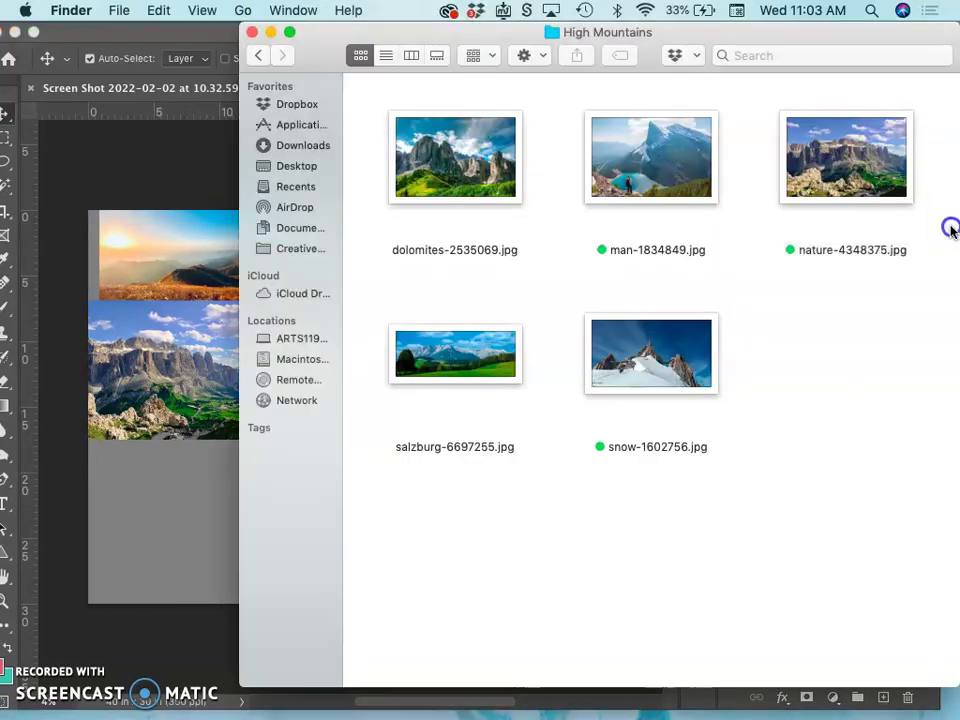
left_click_drag(685, 163, 212, 478)
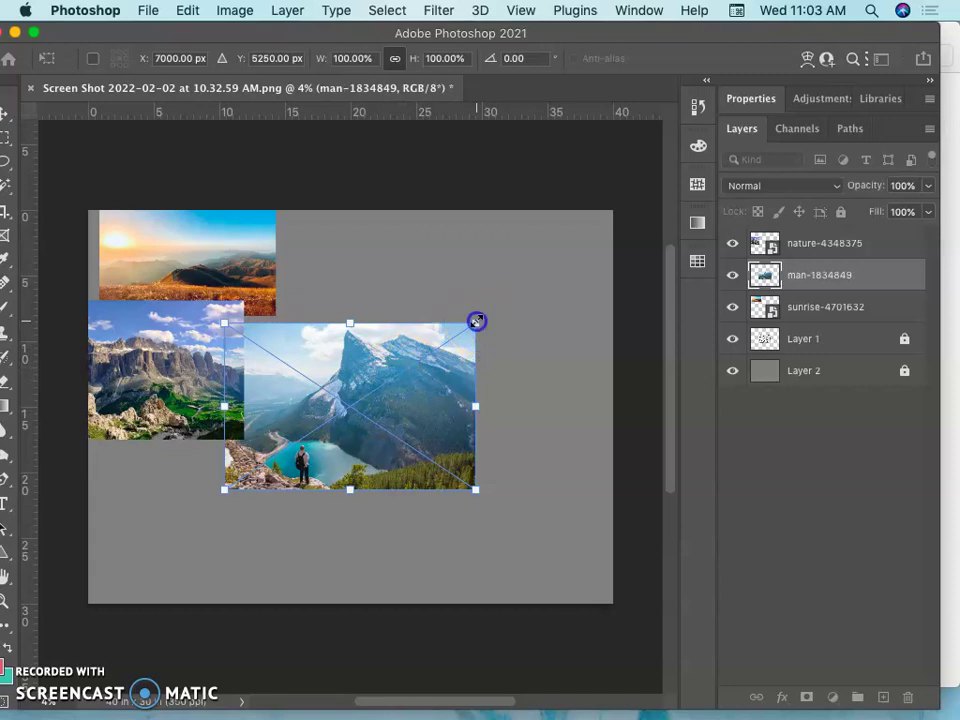
left_click_drag(474, 322, 420, 360)
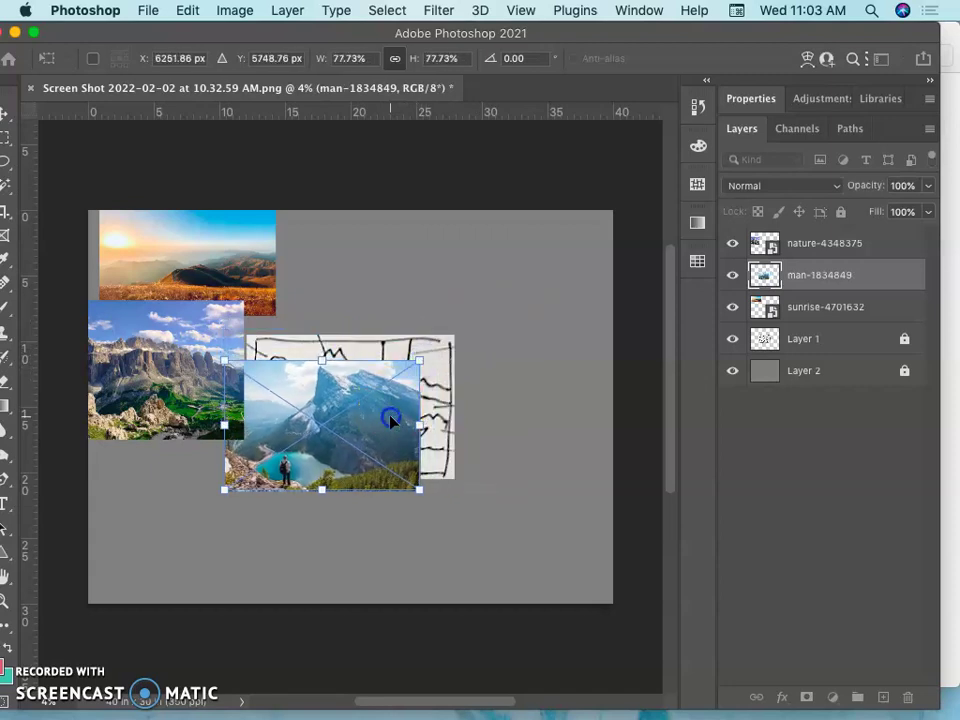
left_click_drag(391, 420, 392, 394)
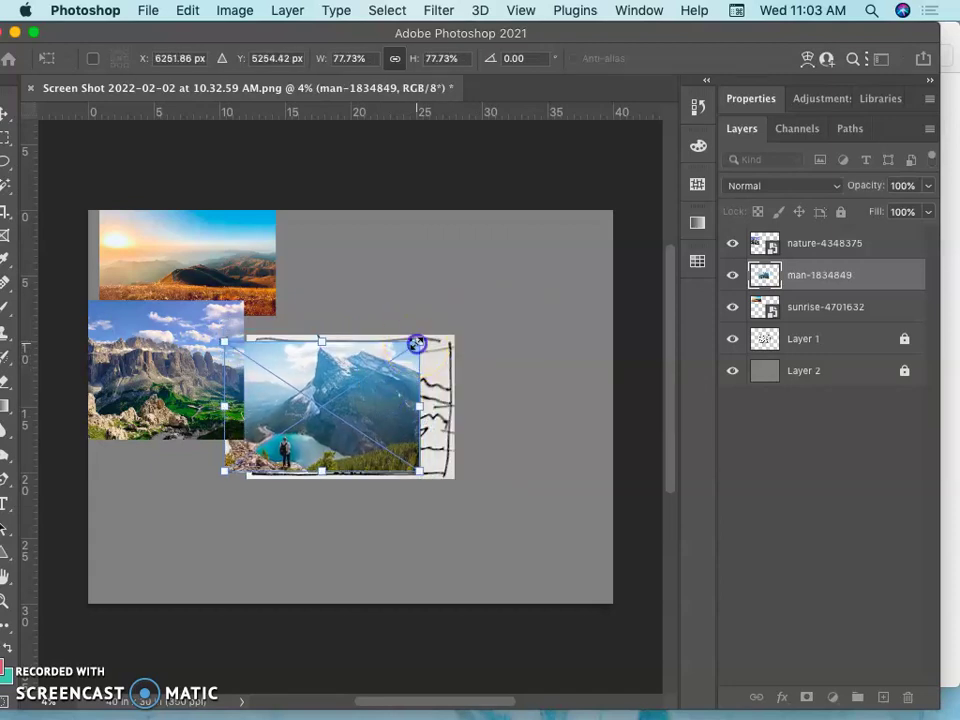
left_click_drag(415, 344, 402, 353)
mouse_move(370, 418)
left_mouse_down()
mouse_move(381, 403)
mouse_move(210, 487)
mouse_move(210, 476)
mouse_move(212, 489)
left_mouse_up()
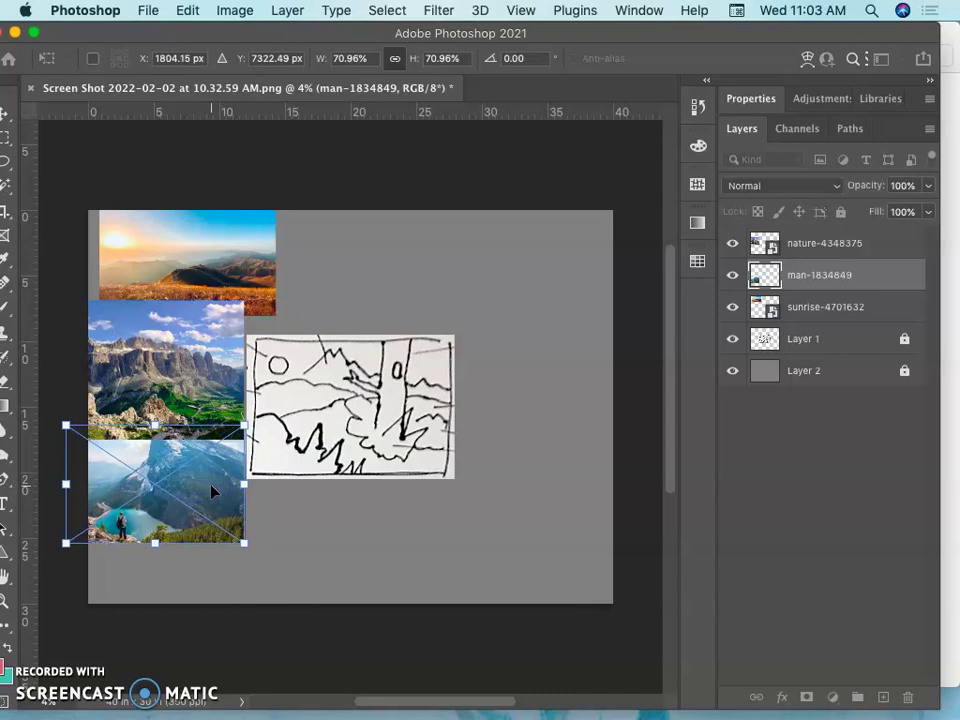
left_click(246, 493)
left_click_drag(814, 272, 810, 241)
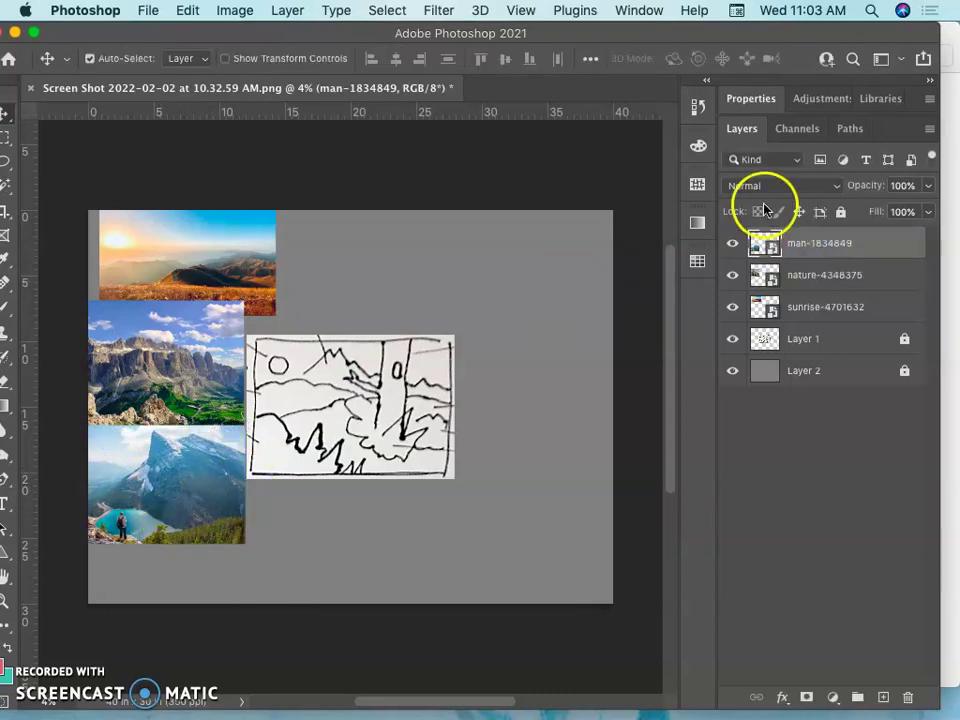
Place snow-1602756.jpg at about 73% in the lower left beneath the lake photo
left_click(948, 170)
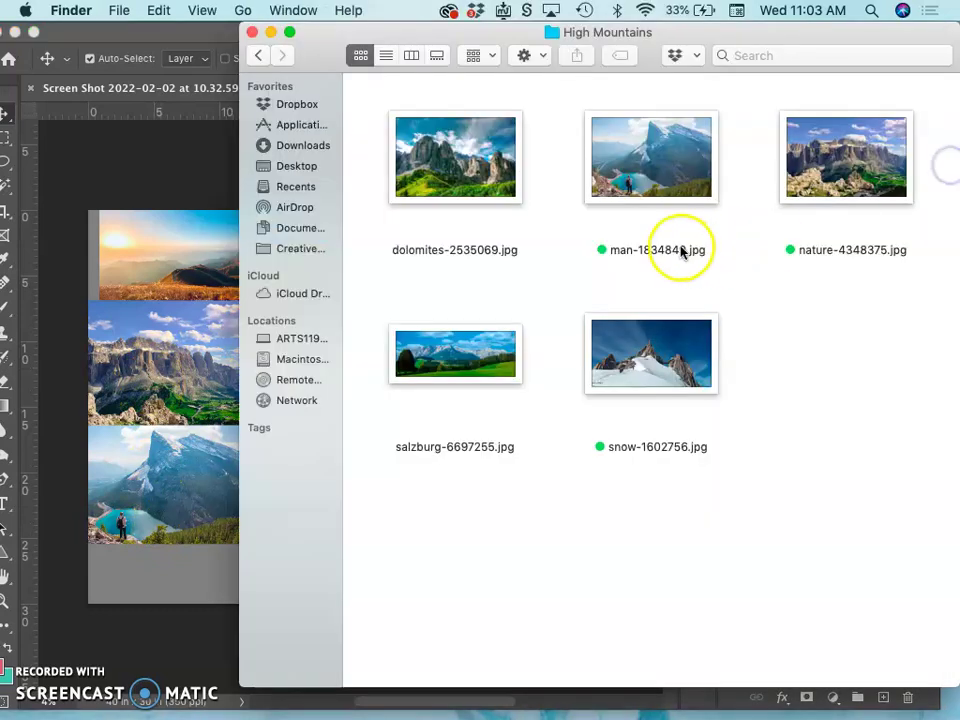
left_click_drag(652, 374, 185, 628)
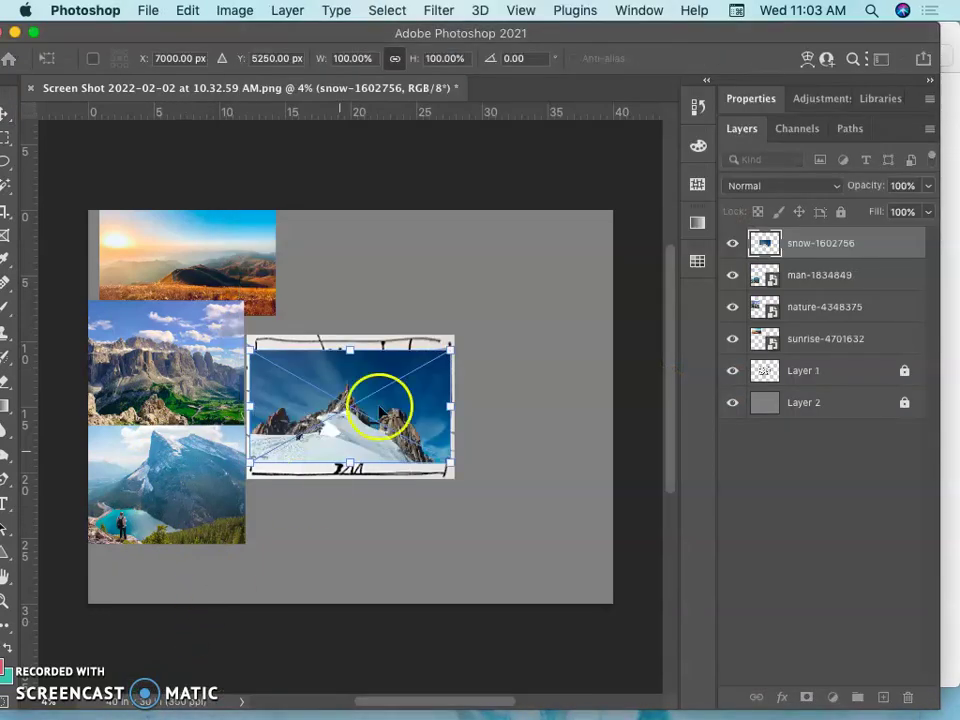
left_click_drag(388, 413, 452, 374)
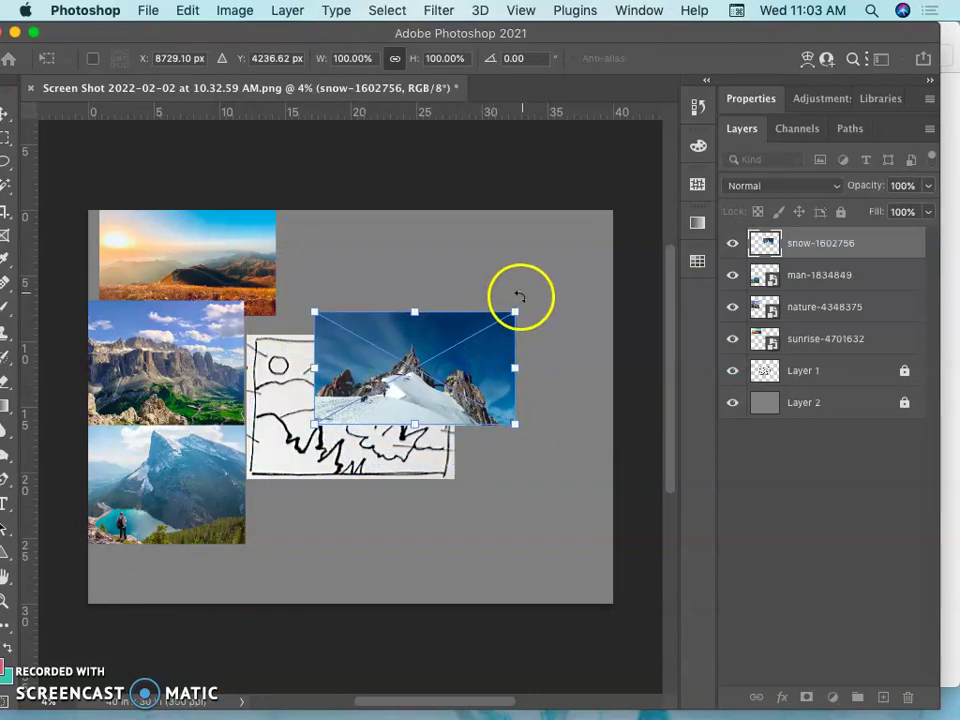
left_click_drag(514, 313, 463, 346)
left_click_drag(430, 398, 219, 565)
key("Return")
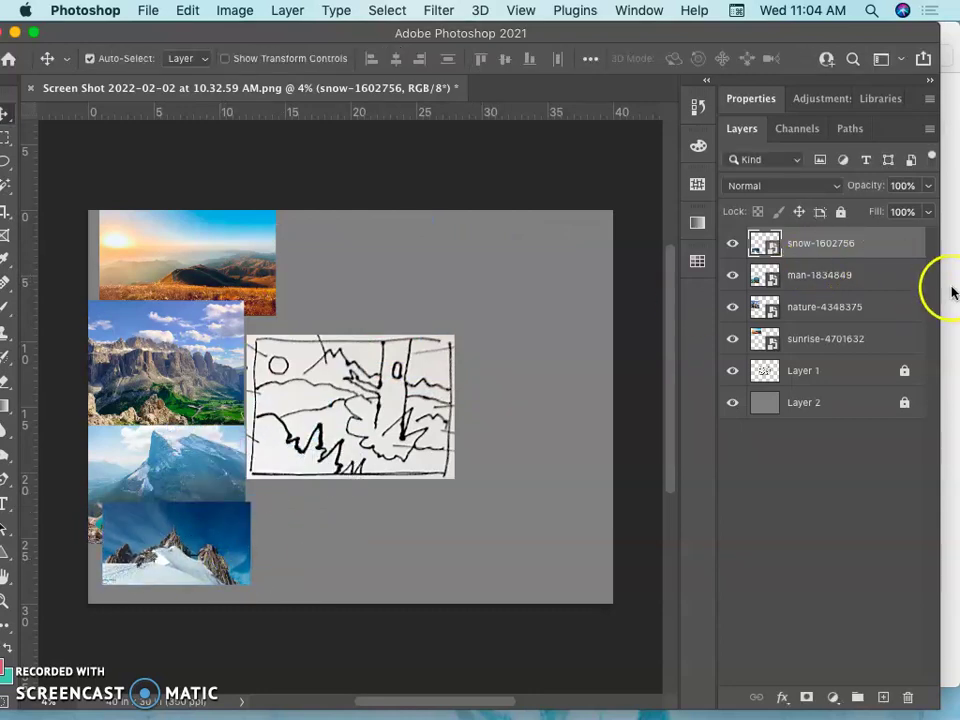
left_click(951, 291)
Place alaska-93011.jpg from the Hillside folder at 45.74% along the top, beside the sunrise
left_click(259, 57)
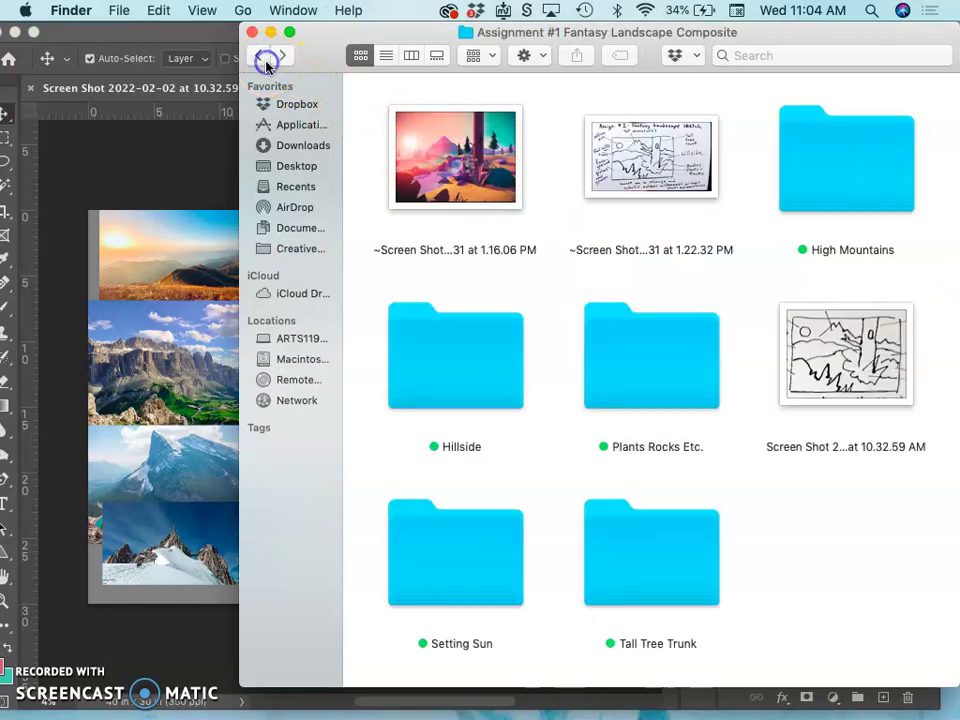
double_click(466, 374)
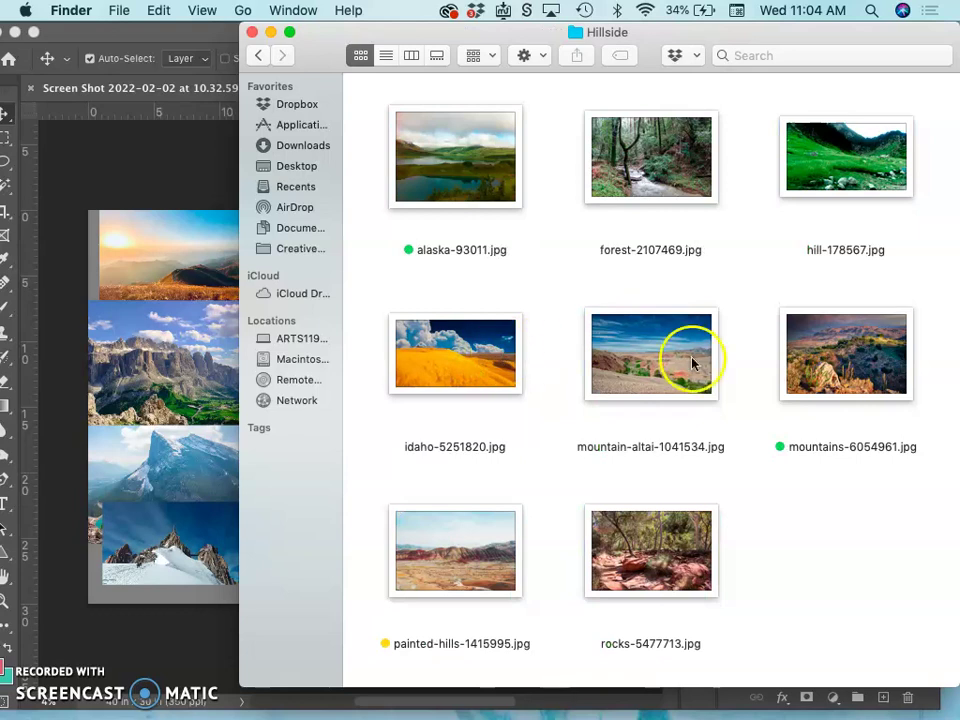
left_click(476, 172)
left_click_drag(476, 172, 208, 376)
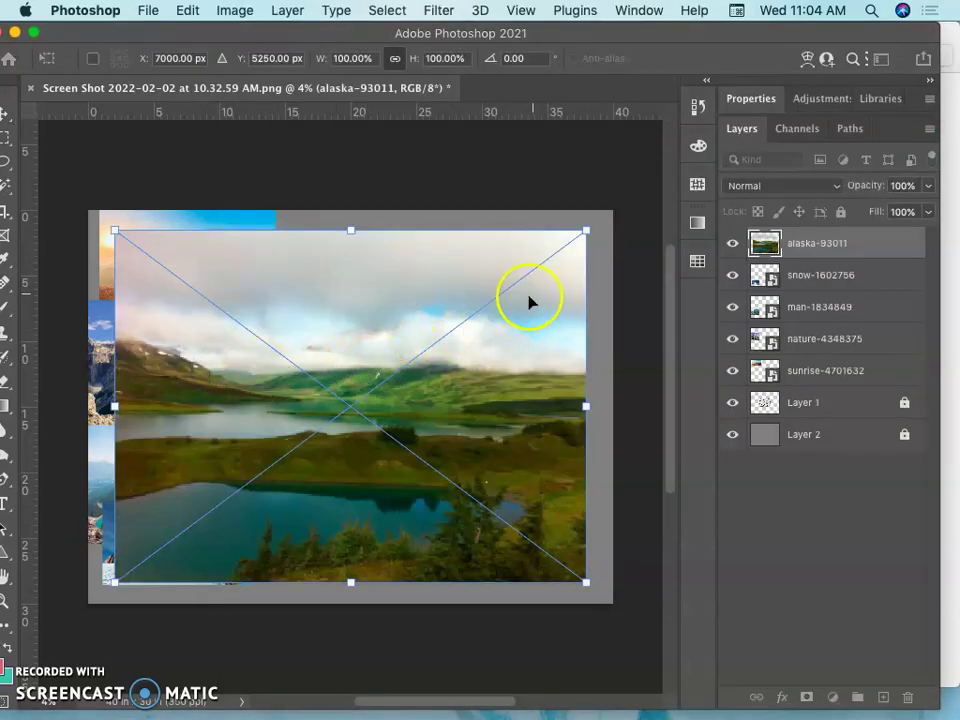
left_click_drag(586, 234, 348, 452)
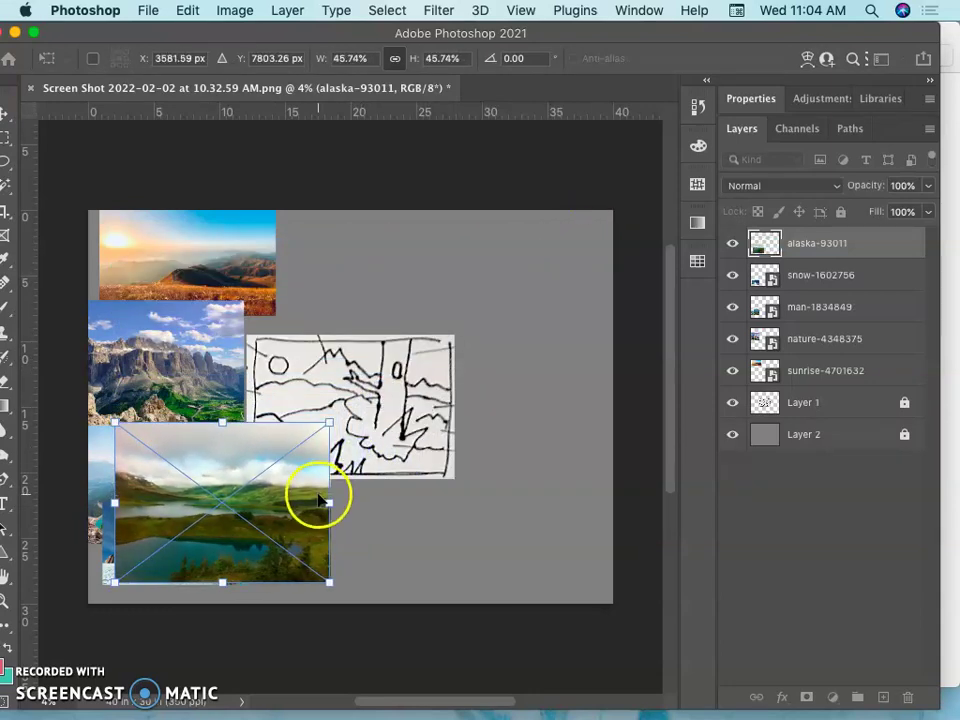
left_click_drag(320, 500, 493, 224)
key("Return")
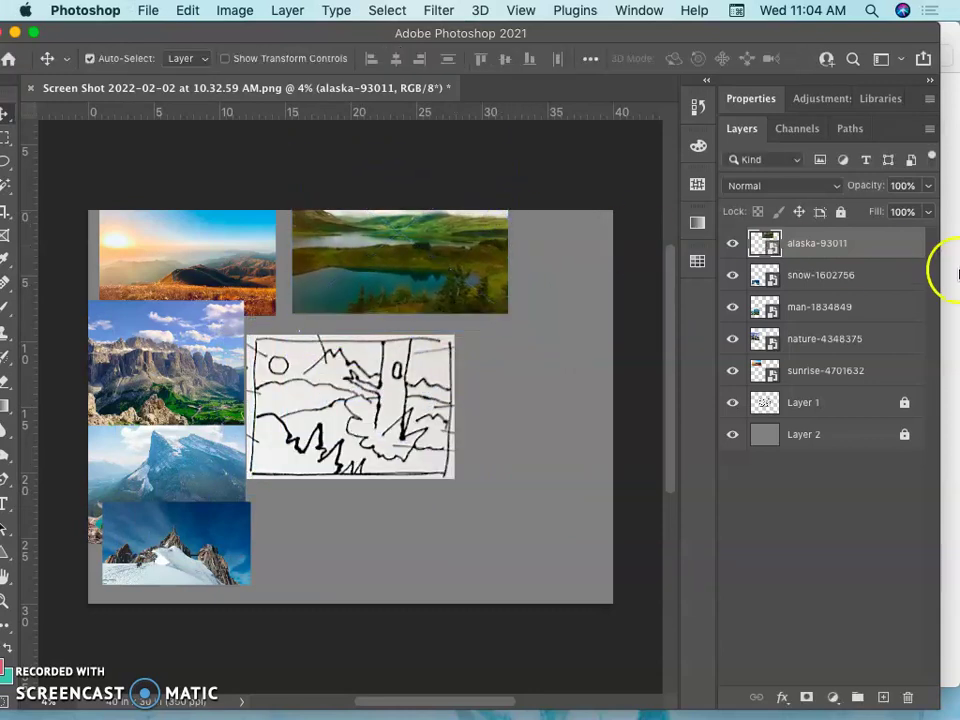
left_click(955, 288)
Place mountains-6054961.jpg in the canvas's top-right corner
left_click(851, 368)
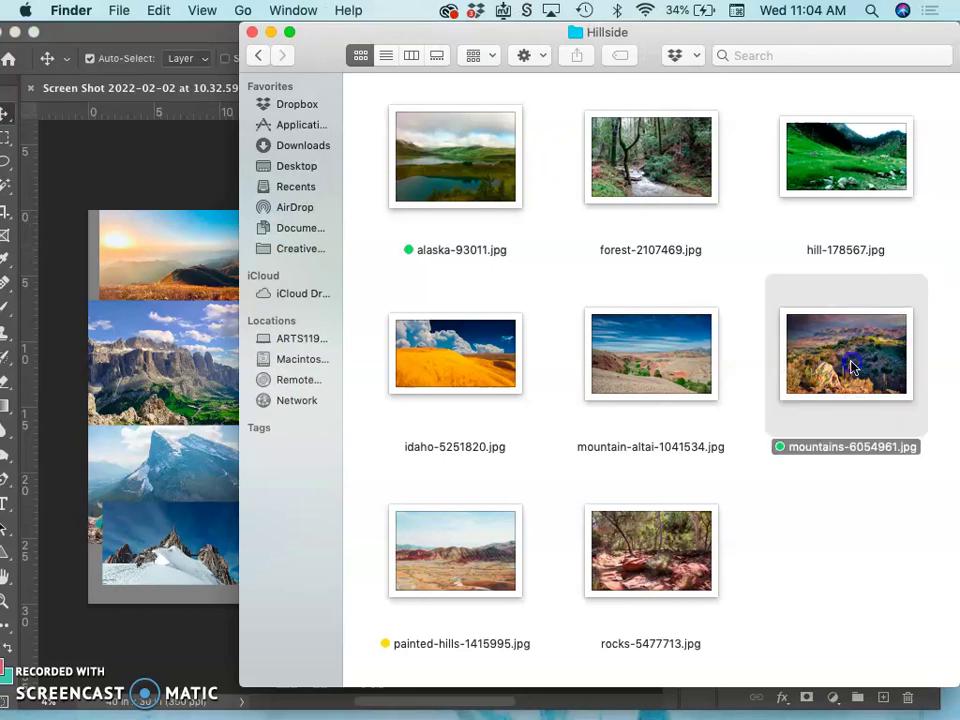
mouse_move(851, 368)
left_mouse_down()
mouse_move(703, 364)
mouse_move(169, 411)
mouse_move(191, 434)
mouse_move(354, 375)
mouse_move(481, 358)
mouse_move(577, 276)
mouse_move(549, 309)
mouse_move(394, 412)
mouse_move(374, 415)
mouse_move(372, 402)
mouse_move(387, 362)
mouse_move(385, 402)
mouse_move(624, 236)
mouse_move(632, 289)
mouse_move(598, 290)
mouse_move(609, 288)
left_mouse_up()
key("Return")
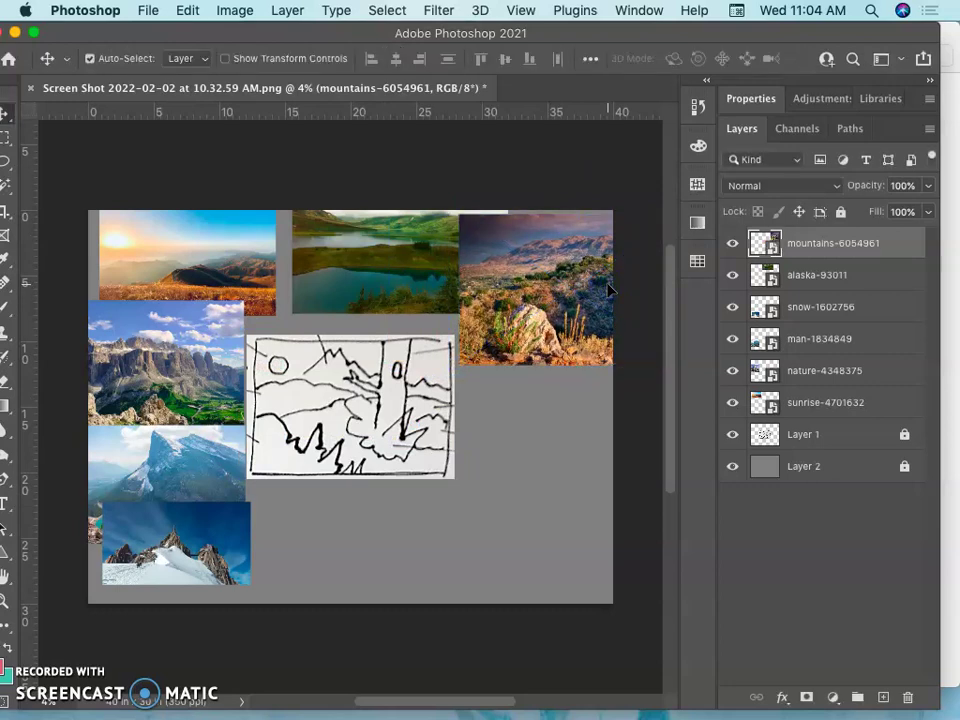
Place painted-hills-1415995.jpg to the right of the sketch
left_click(948, 328)
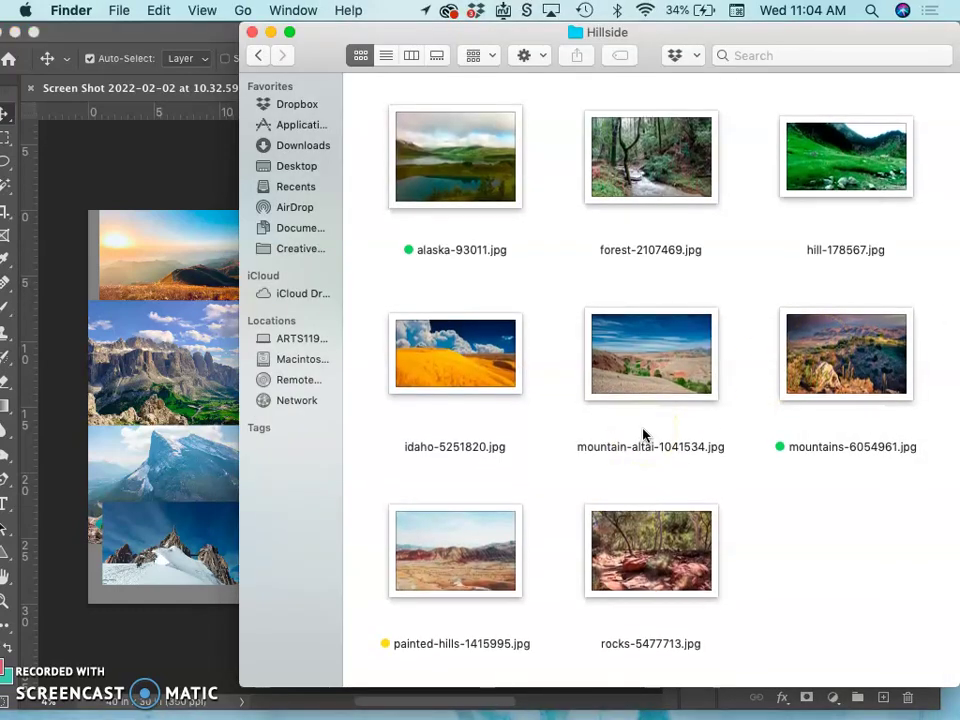
mouse_move(470, 557)
left_mouse_down()
mouse_move(318, 485)
mouse_move(192, 448)
mouse_move(380, 414)
mouse_move(371, 399)
mouse_move(446, 375)
mouse_move(332, 386)
mouse_move(319, 388)
mouse_move(557, 403)
left_mouse_up()
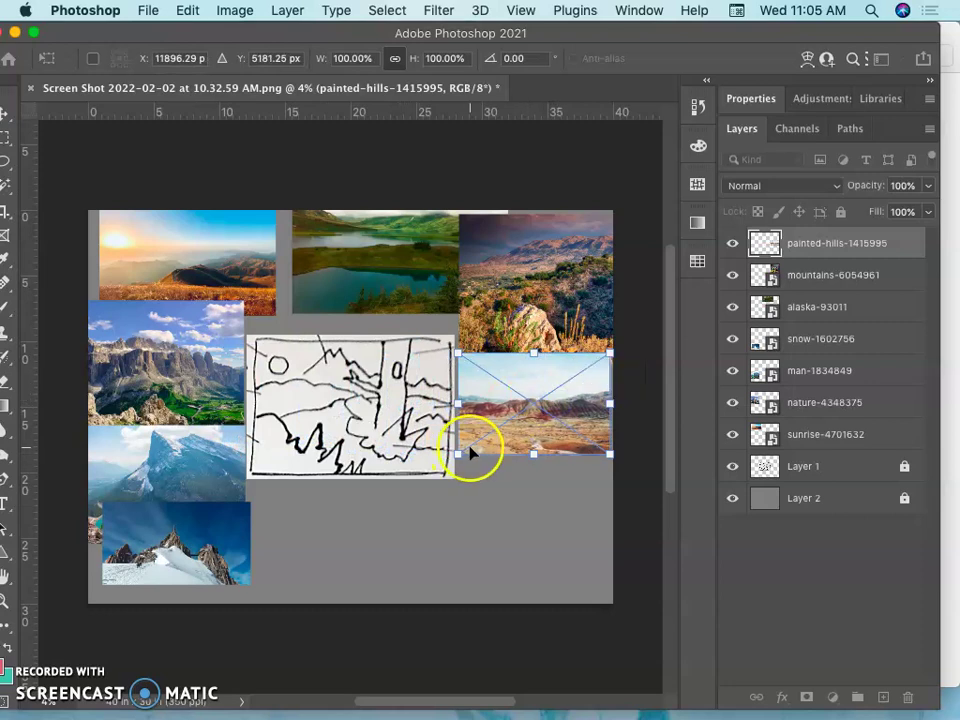
key("Return")
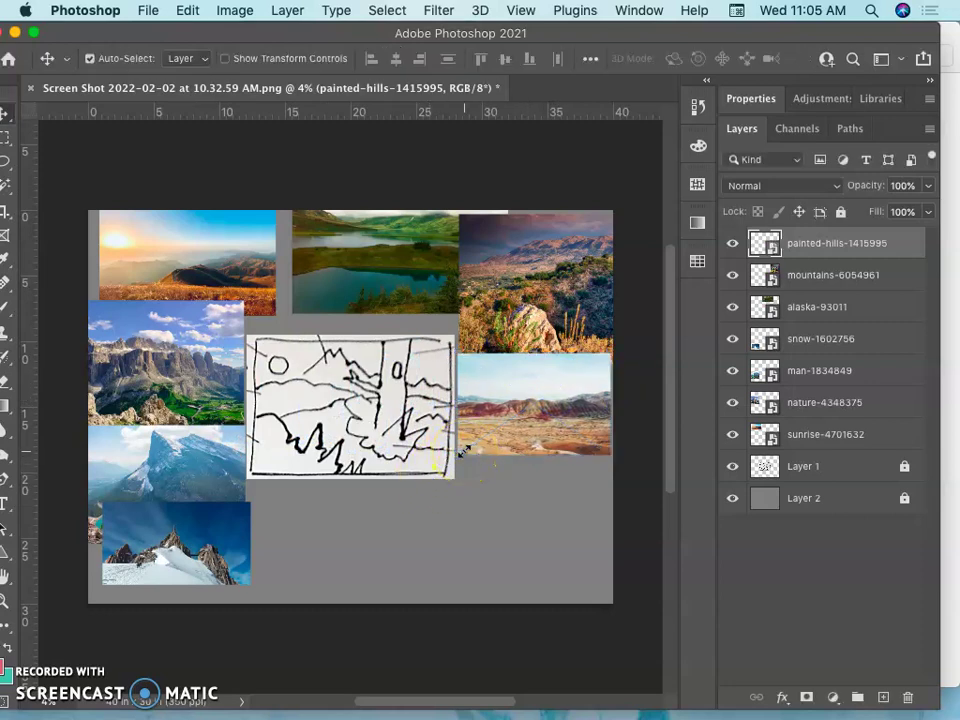
Drag folegandros-2427527.jpg from Plants Rocks Etc. onto the canvas and shrink it to about 81%
left_click(952, 434)
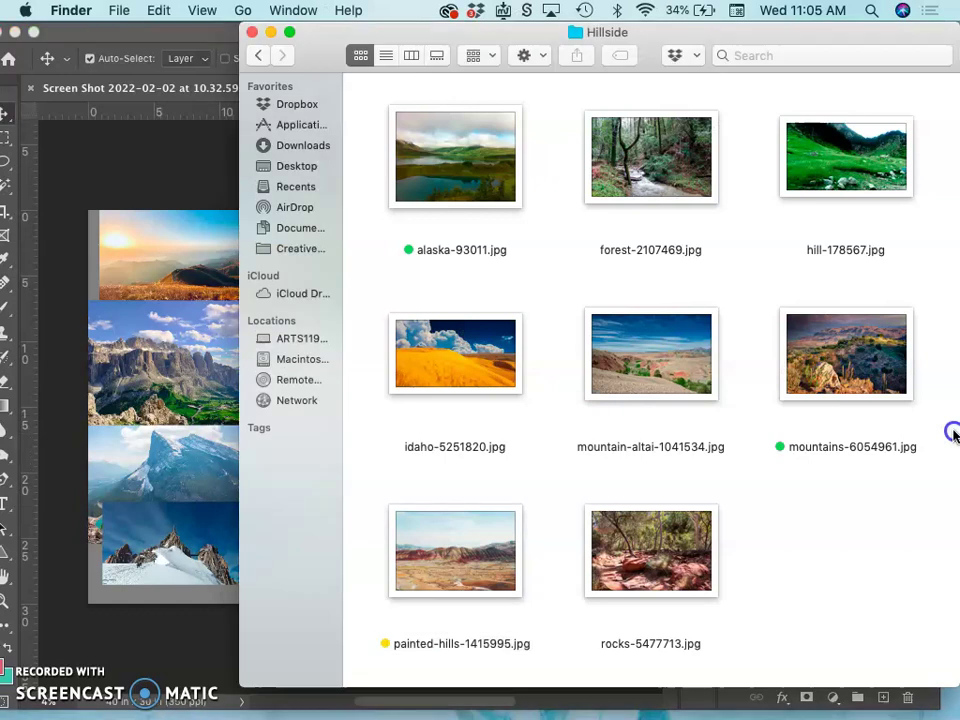
left_click(259, 55)
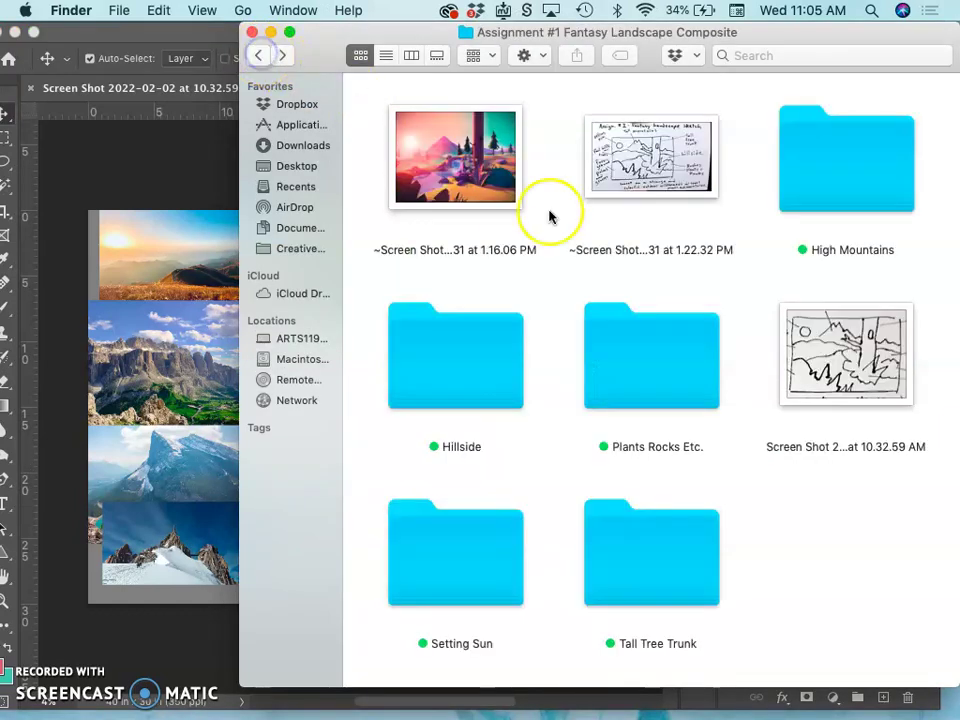
double_click(655, 380)
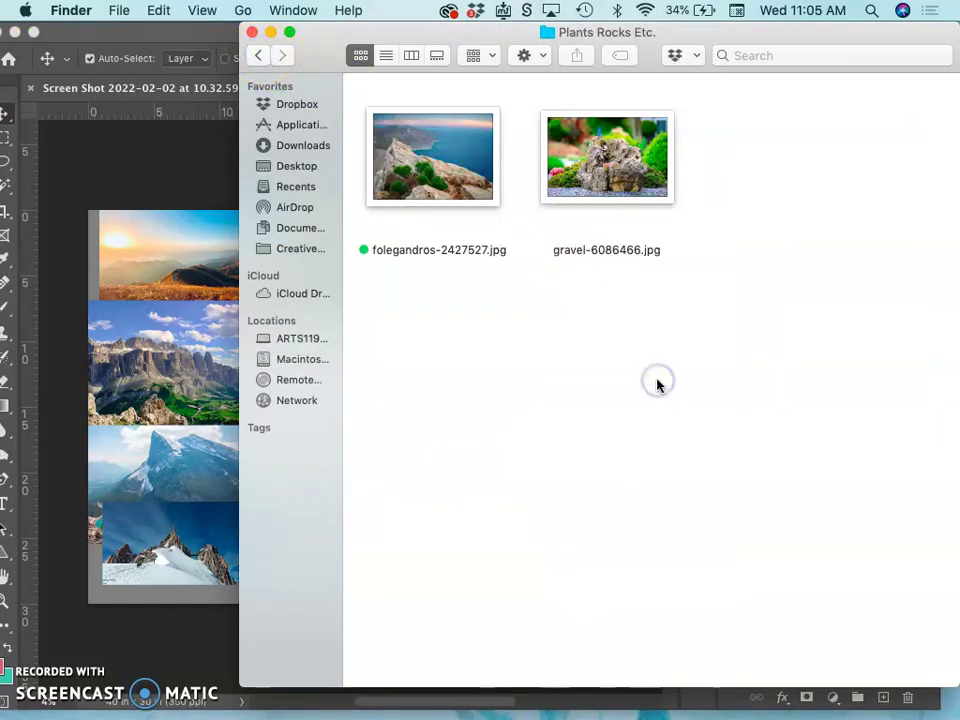
left_click(434, 177)
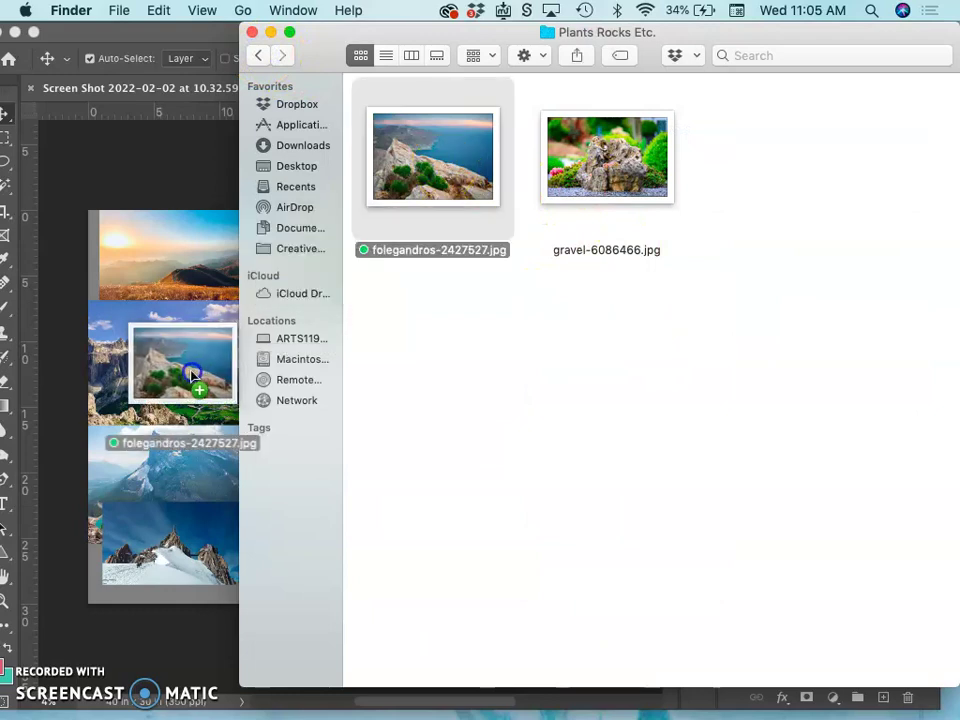
left_click_drag(193, 375, 193, 377)
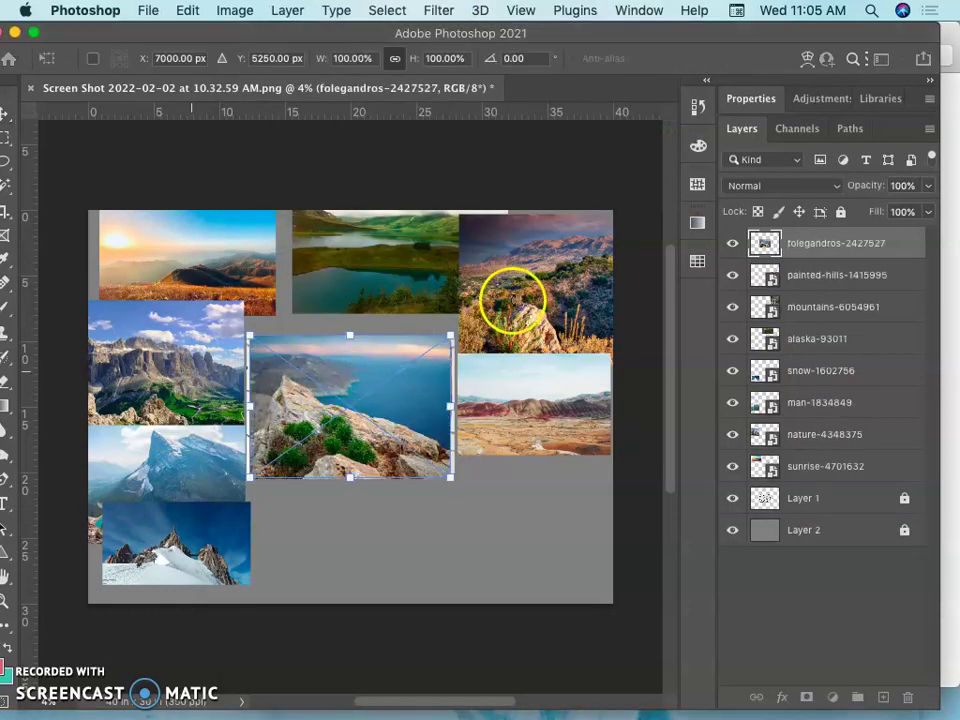
mouse_move(366, 534)
left_mouse_down()
mouse_move(365, 583)
mouse_move(307, 515)
mouse_move(329, 456)
left_mouse_up()
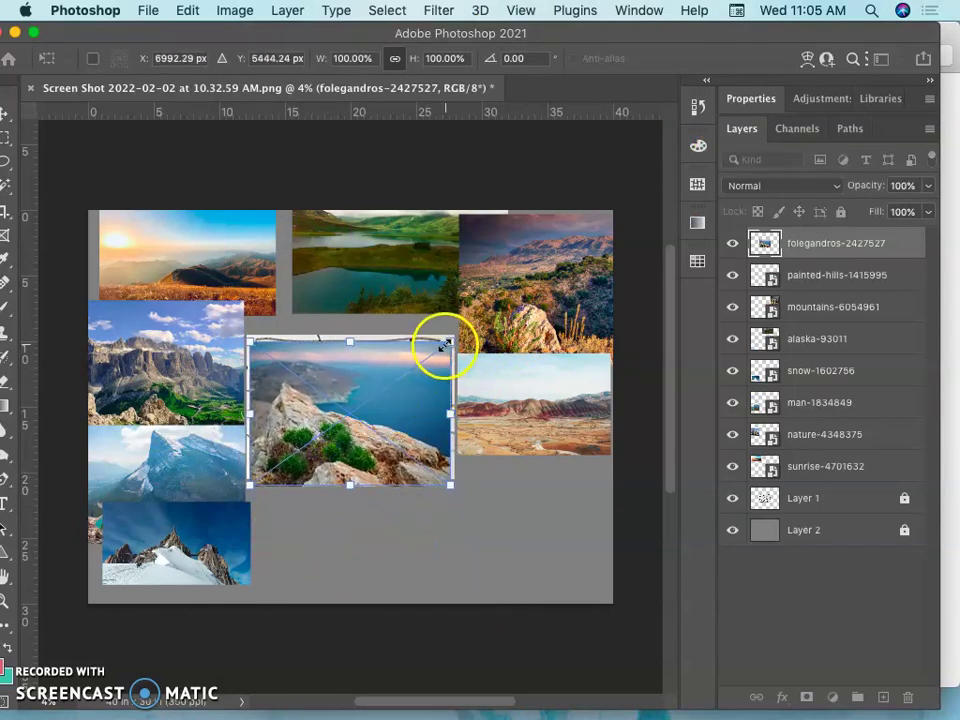
left_click_drag(447, 343, 413, 375)
mouse_move(333, 455)
left_mouse_down()
mouse_move(428, 468)
mouse_move(337, 472)
mouse_move(330, 460)
left_mouse_up()
Flip the coastal photo horizontally, commit it, and move it to the lower right
right_click(330, 461)
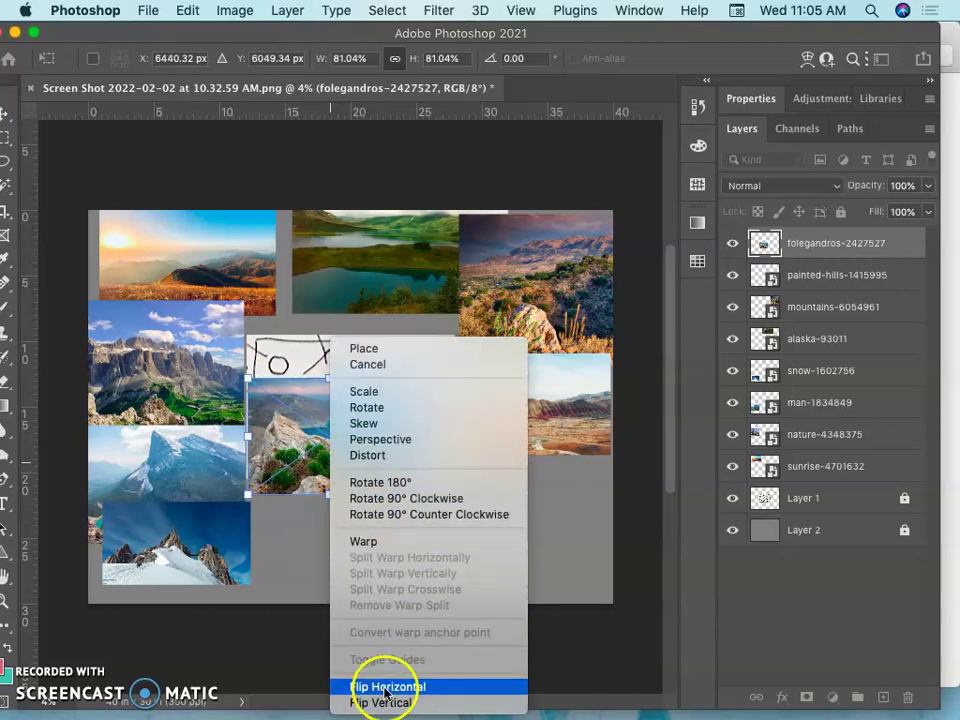
left_click(385, 687)
left_click_drag(339, 450, 295, 438)
left_click(326, 466)
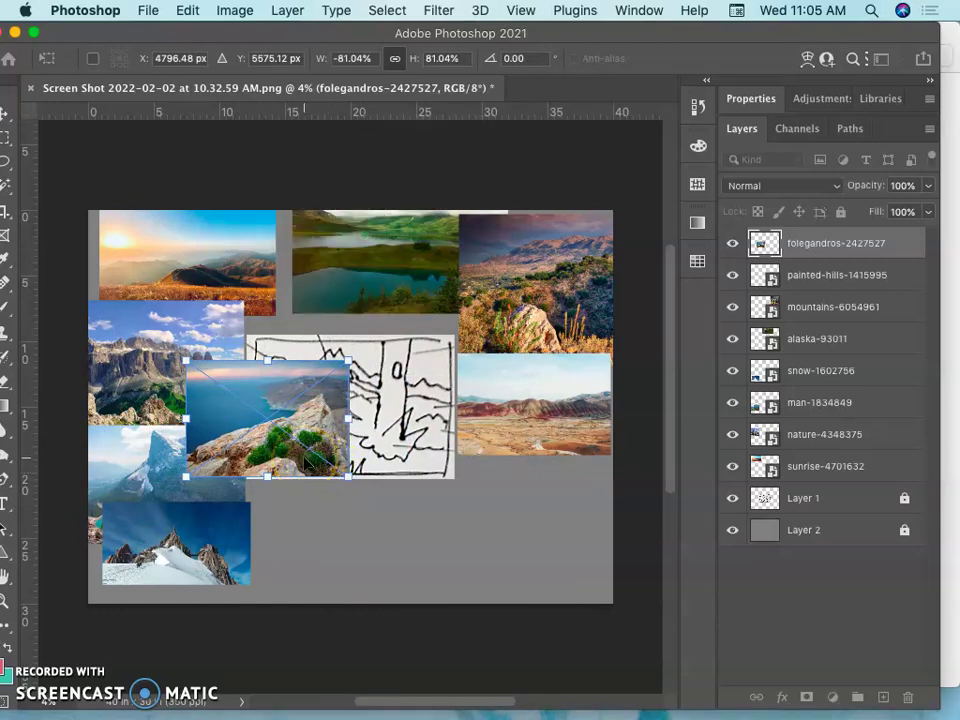
double_click(294, 455)
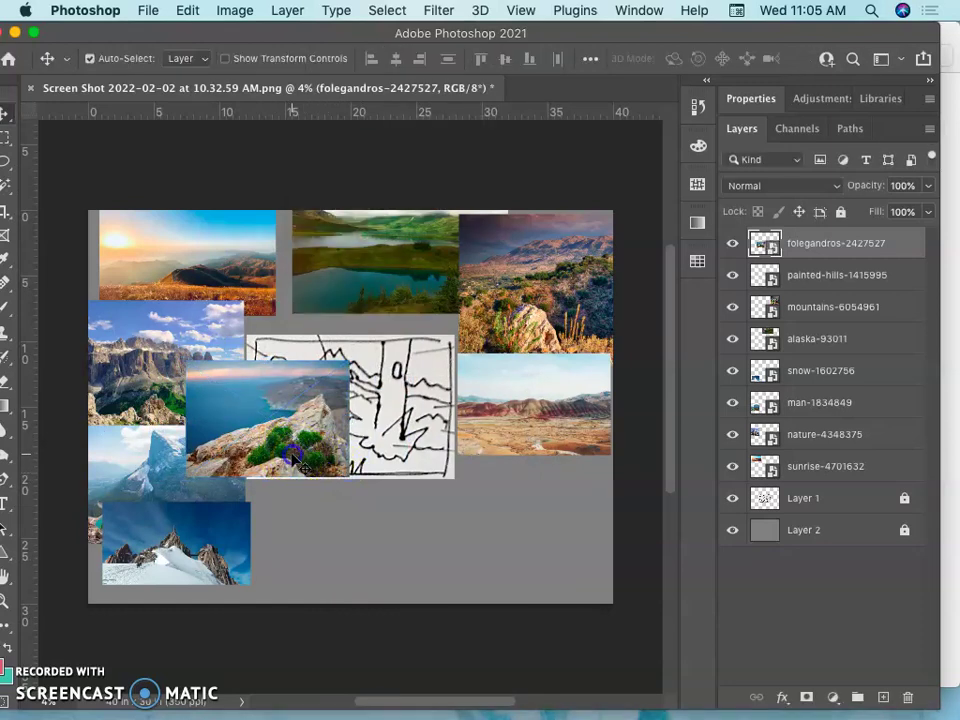
mouse_move(292, 455)
left_mouse_down()
mouse_move(358, 546)
mouse_move(440, 575)
mouse_move(565, 578)
mouse_move(568, 541)
mouse_move(556, 548)
mouse_move(558, 528)
left_mouse_up()
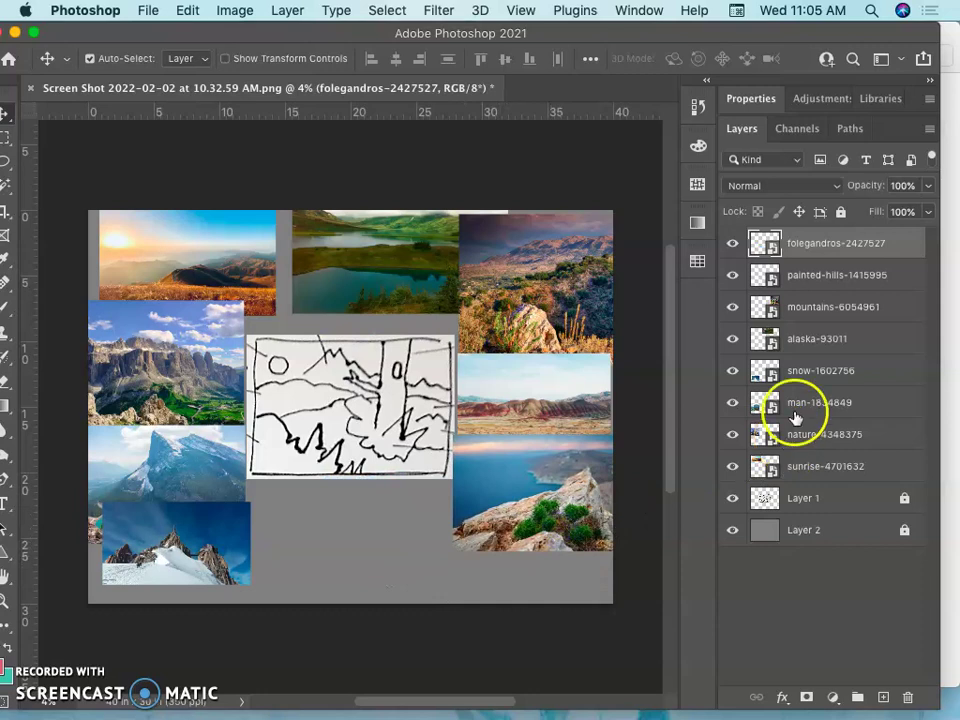
left_click(949, 228)
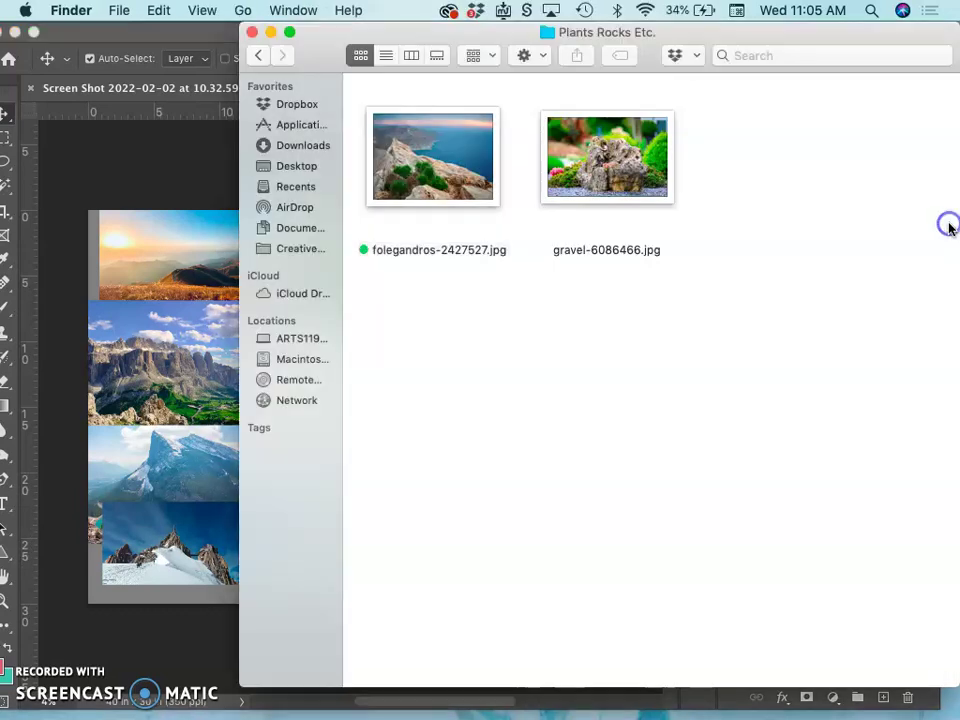
Drag tree-976376.jpg from the Tall Tree Trunk folder onto the canvas
left_click(255, 58)
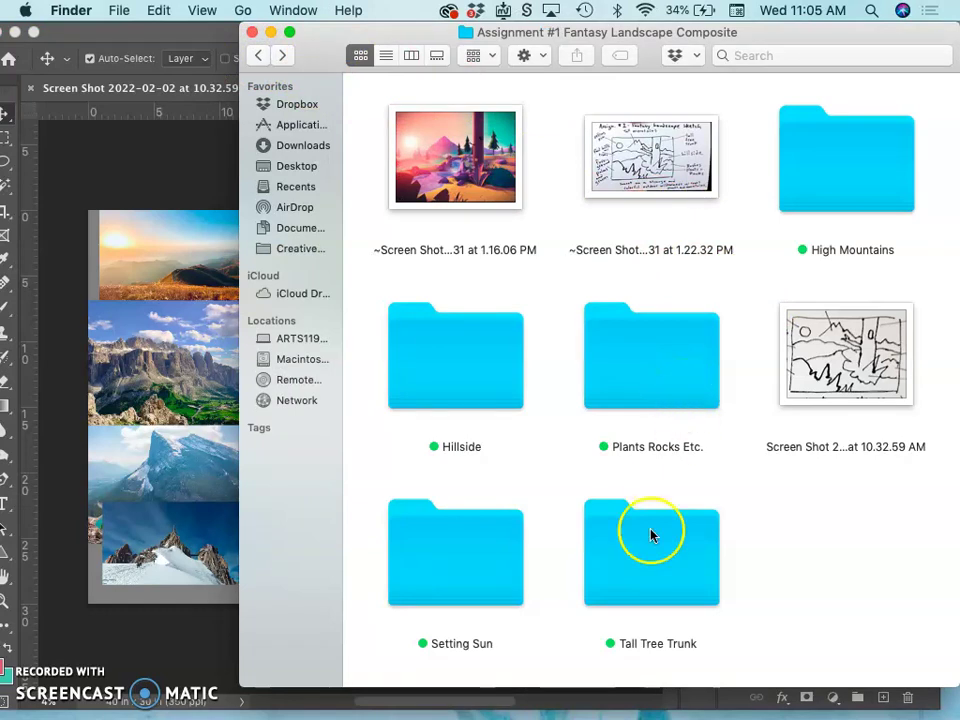
left_click(646, 568)
double_click(646, 568)
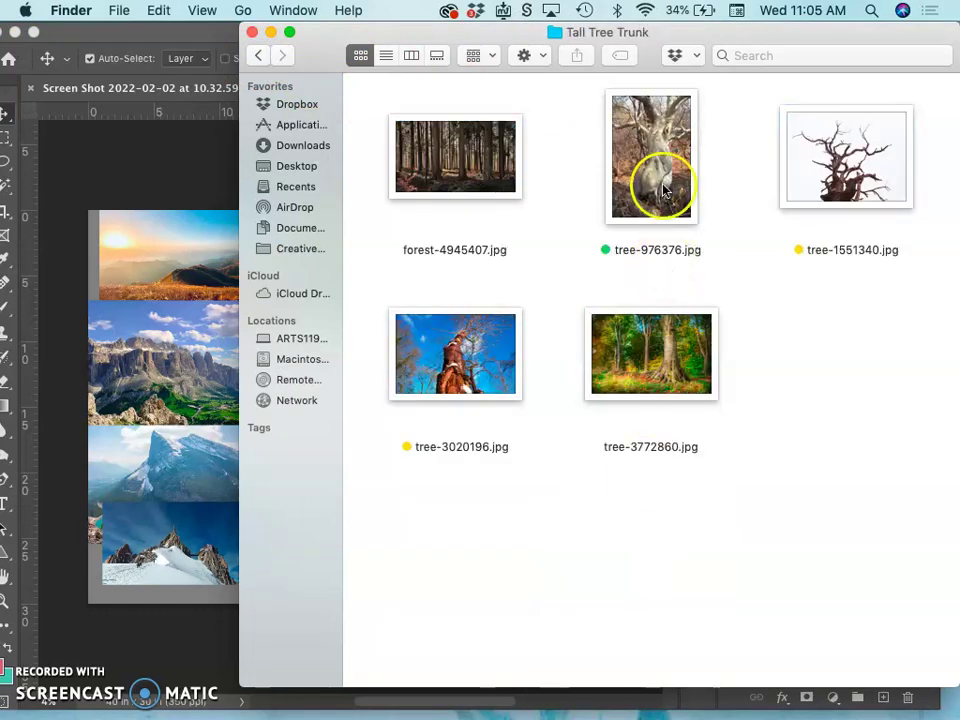
left_click(648, 176)
left_click_drag(648, 176, 205, 392)
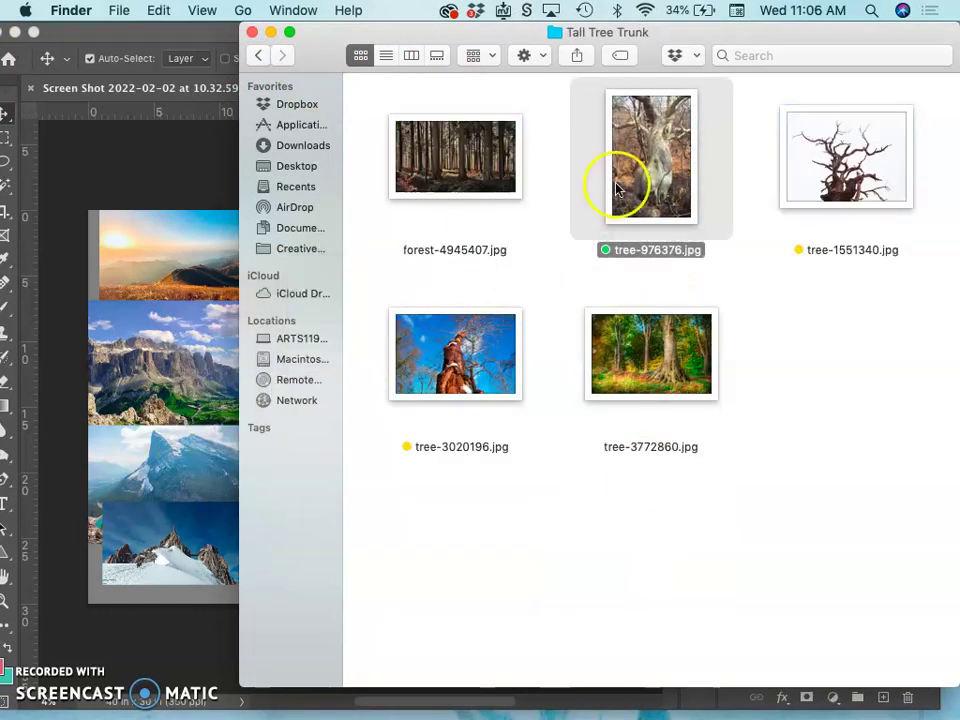
left_click_drag(621, 184, 156, 438)
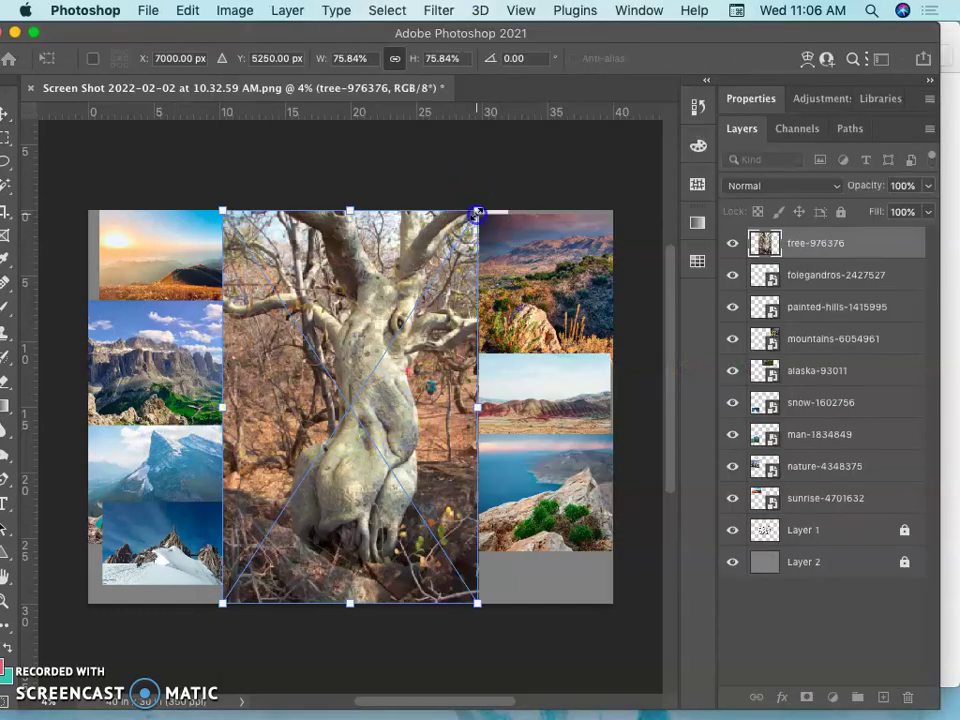
Shrink the tree photo to about 29% and commit it at the bottom edge beside the coastal photo
left_click_drag(476, 210, 356, 398)
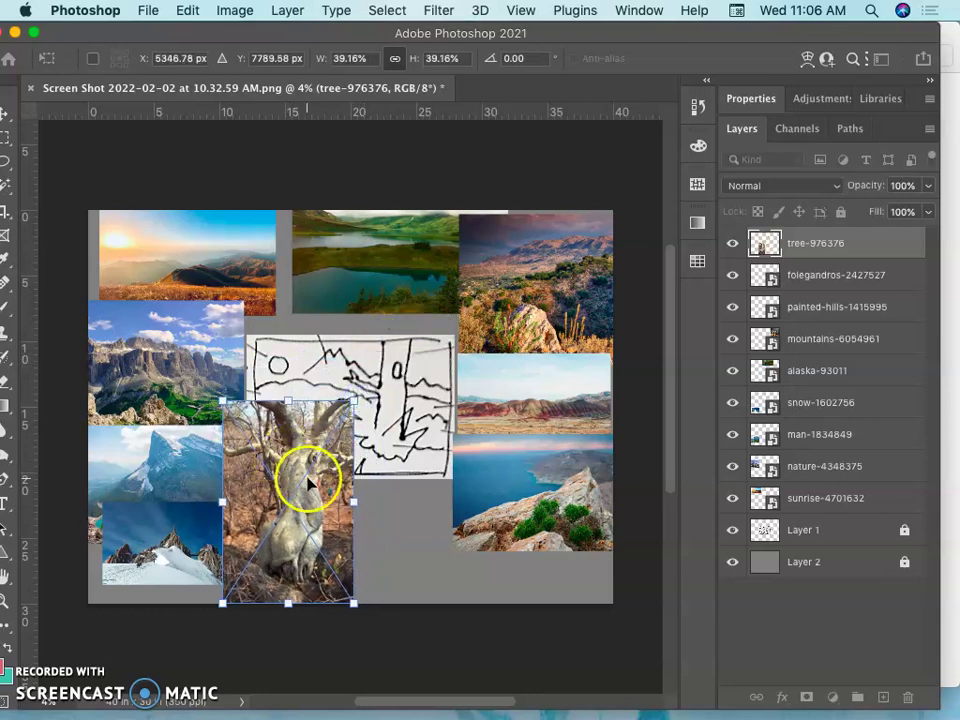
left_click_drag(309, 479, 399, 364)
left_click_drag(441, 280, 400, 327)
mouse_move(381, 381)
left_mouse_down()
mouse_move(395, 381)
mouse_move(386, 441)
mouse_move(454, 489)
mouse_move(489, 497)
mouse_move(477, 520)
mouse_move(484, 568)
mouse_move(470, 564)
left_mouse_up()
key("Return")
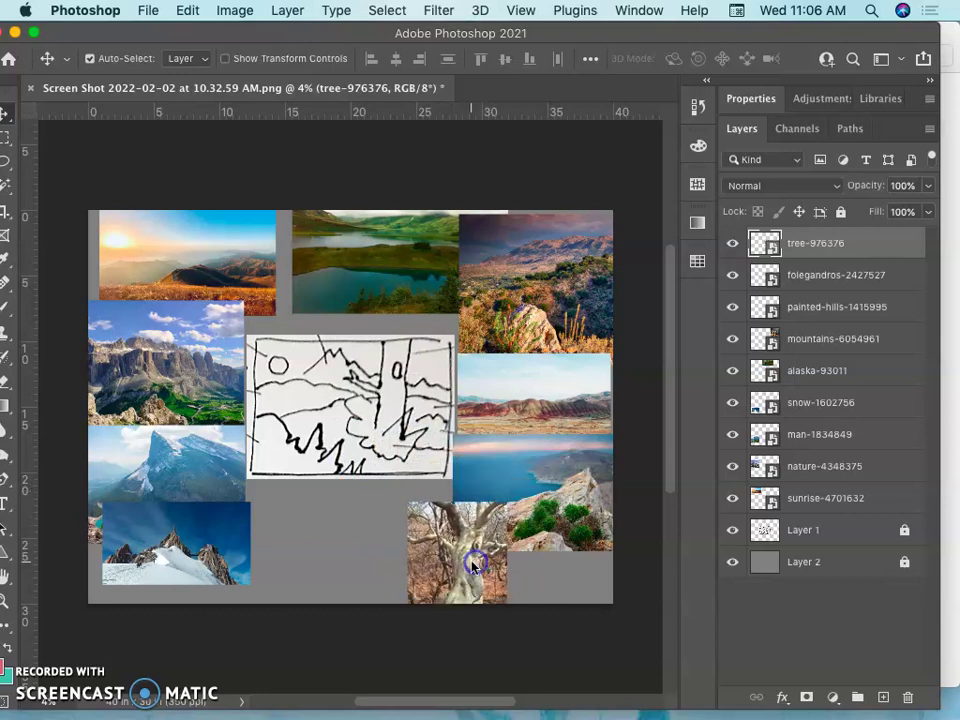
Drag tree-1551340.jpg from Finder onto the canvas, place it at the bottom middle, and commit
left_click(955, 182)
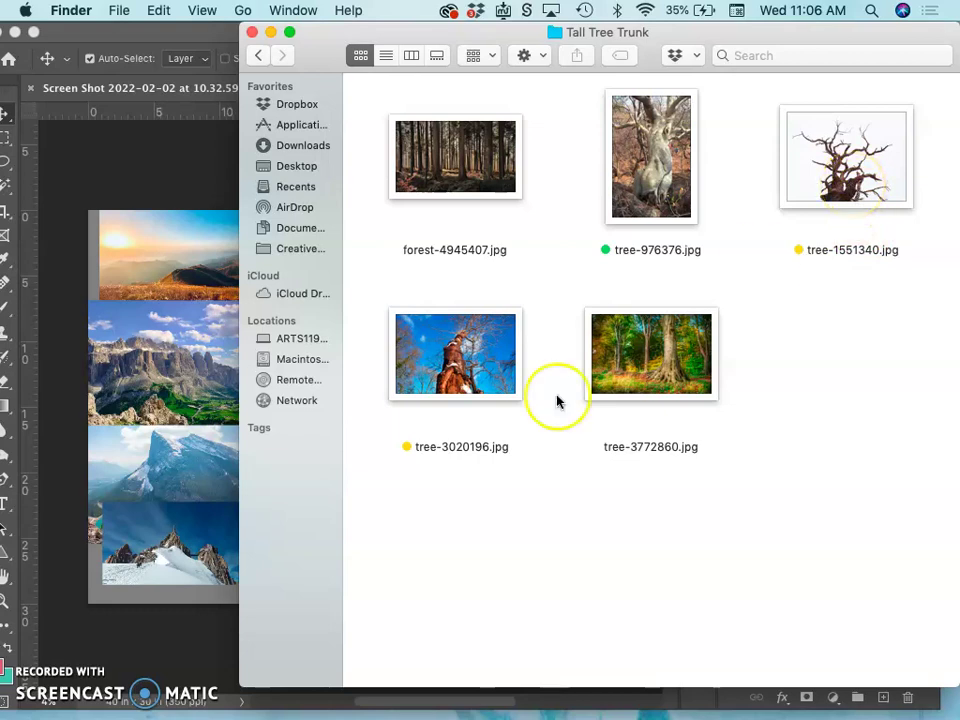
left_click(820, 211)
left_click_drag(820, 211, 225, 536)
left_click_drag(361, 425, 351, 573)
key("Return")
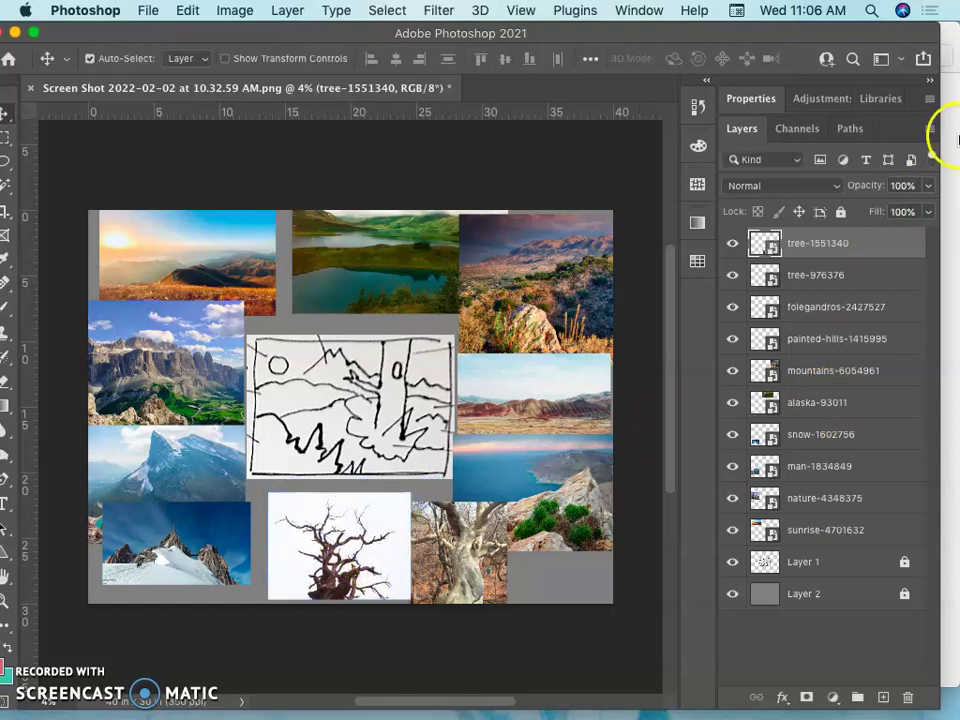
Browse Finder from the assignment folder into Plants Rocks Etc. and back, then return to the collage
left_click(955, 157)
left_click(258, 55)
double_click(670, 408)
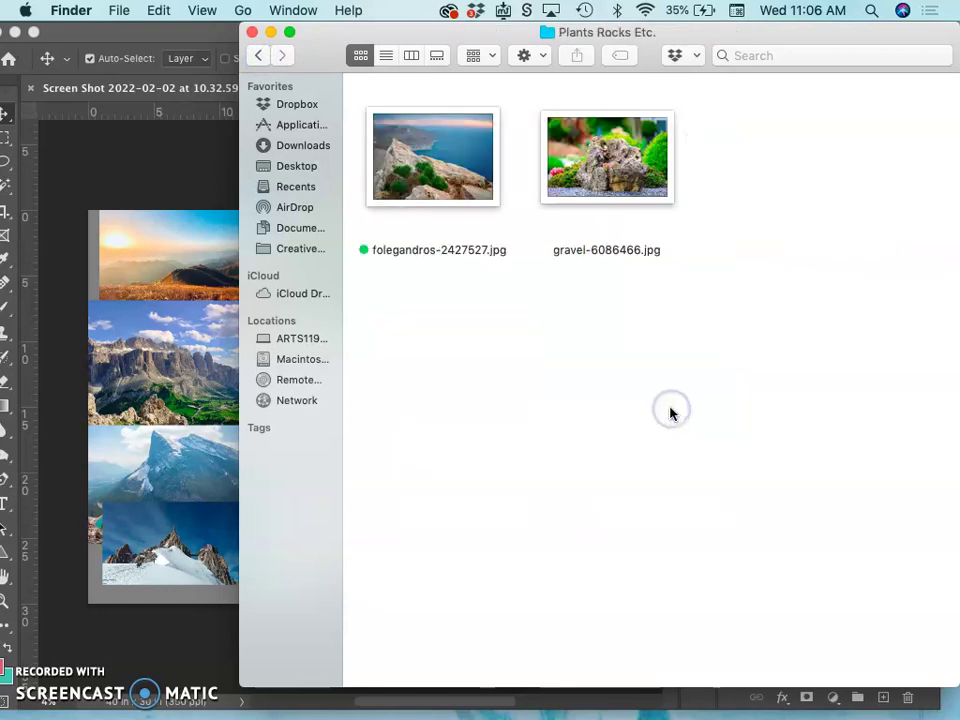
left_click(258, 55)
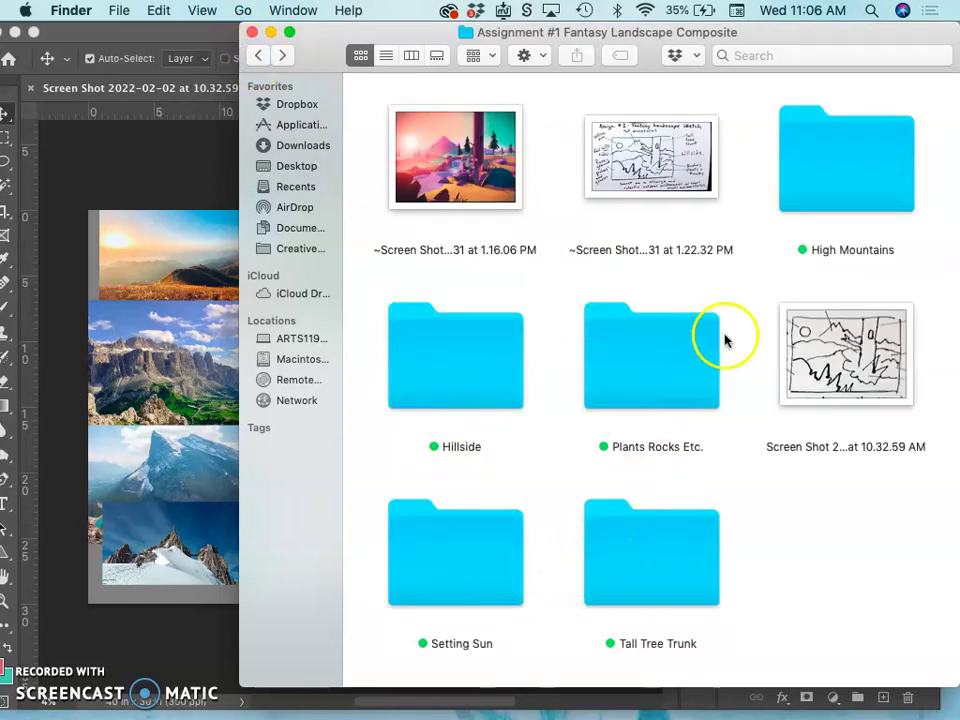
left_click(190, 408)
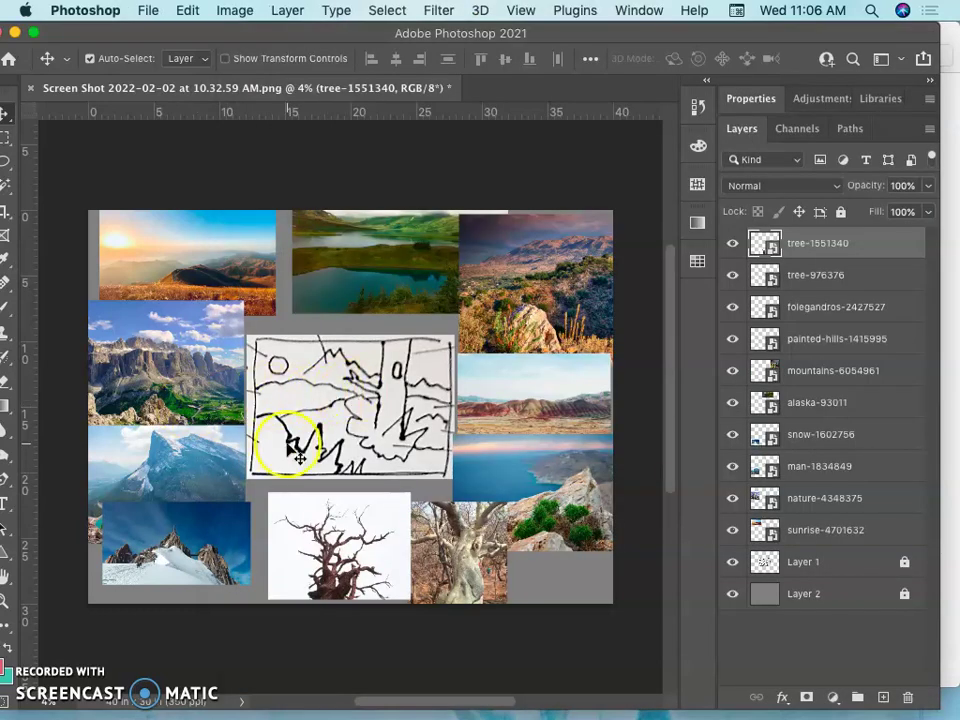
Drag the sunrise-4701632 photo from the top-left corner onto the central sketch
scroll(368, 473, "down", 3)
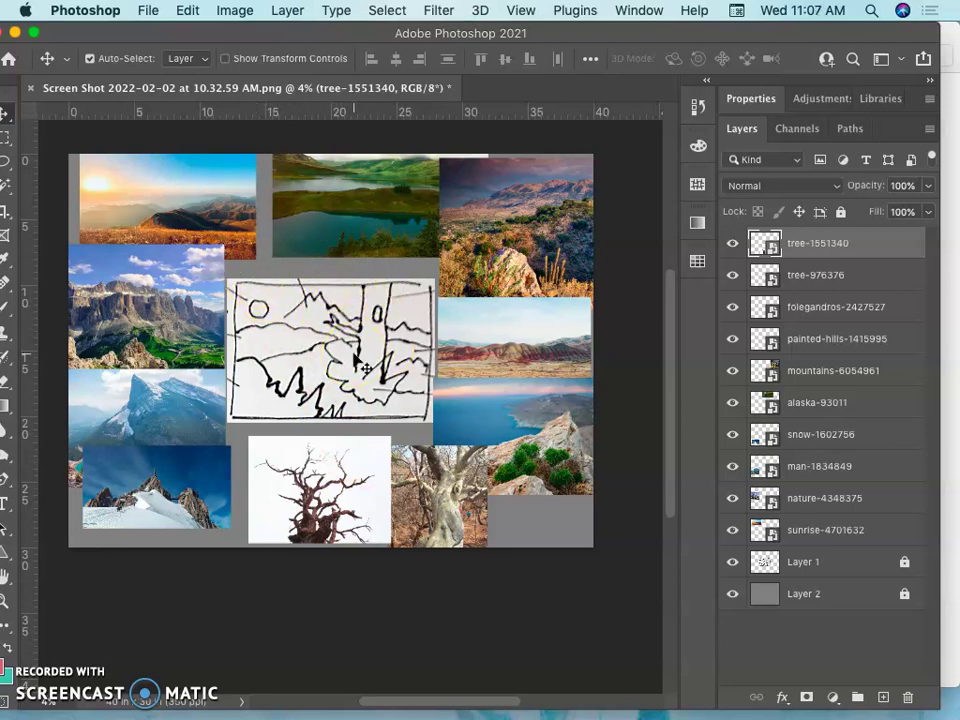
left_click(174, 193)
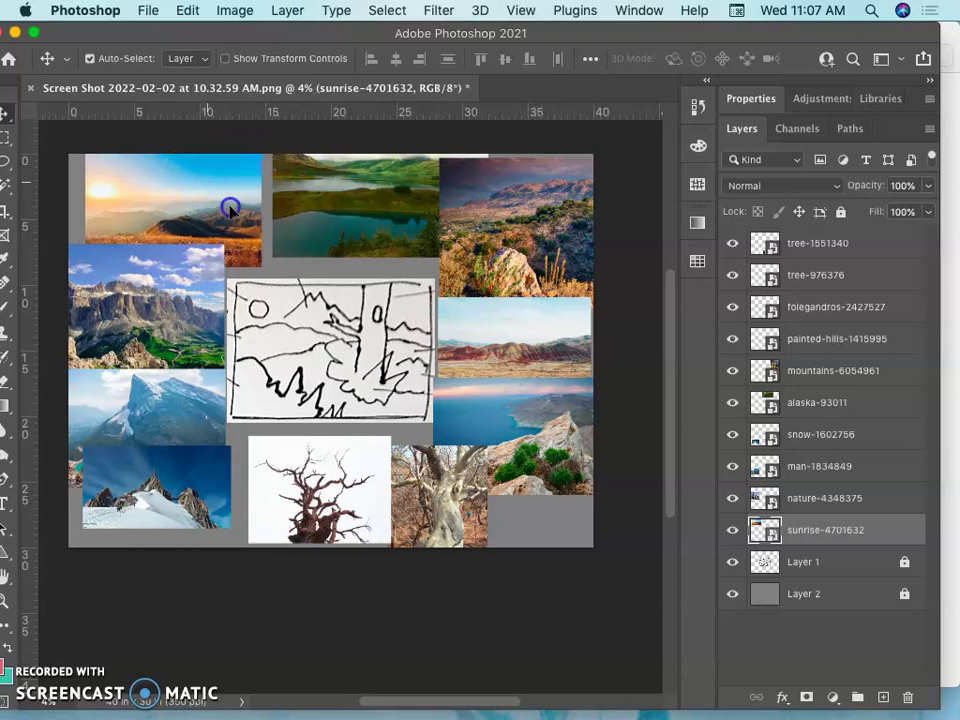
mouse_move(203, 181)
left_mouse_down()
mouse_move(316, 306)
mouse_move(358, 328)
mouse_move(349, 326)
left_mouse_up()
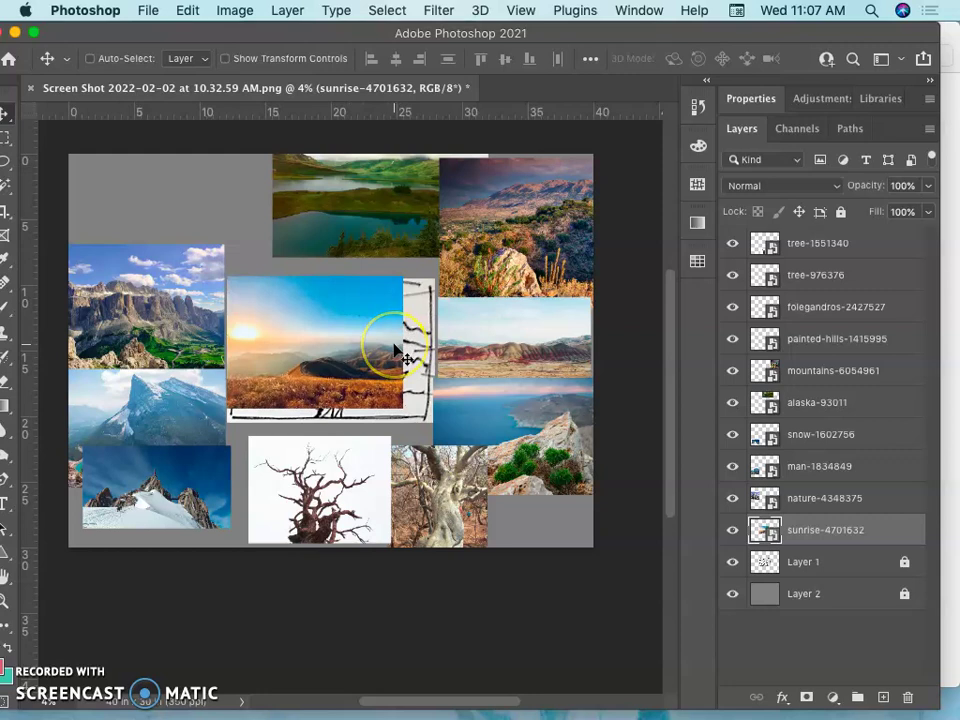
Scale the sunrise photo to about 120%, nudge it over the sketch, commit, and zoom in
key("ctrl+t")
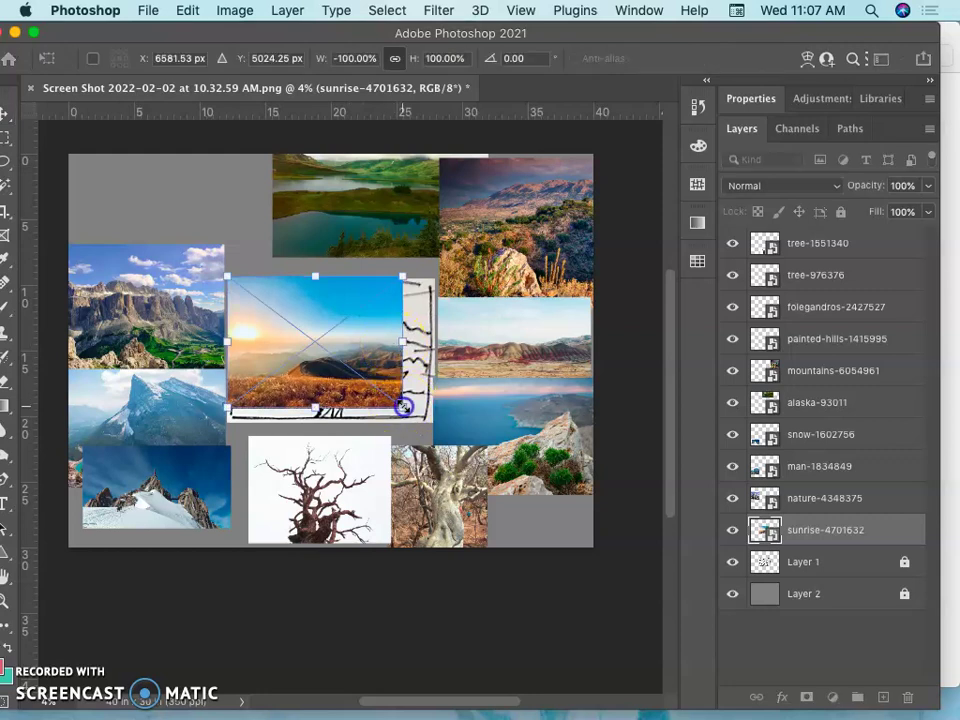
left_click_drag(407, 409, 447, 421)
mouse_move(381, 369)
left_mouse_down()
mouse_move(399, 362)
mouse_move(391, 369)
left_mouse_up()
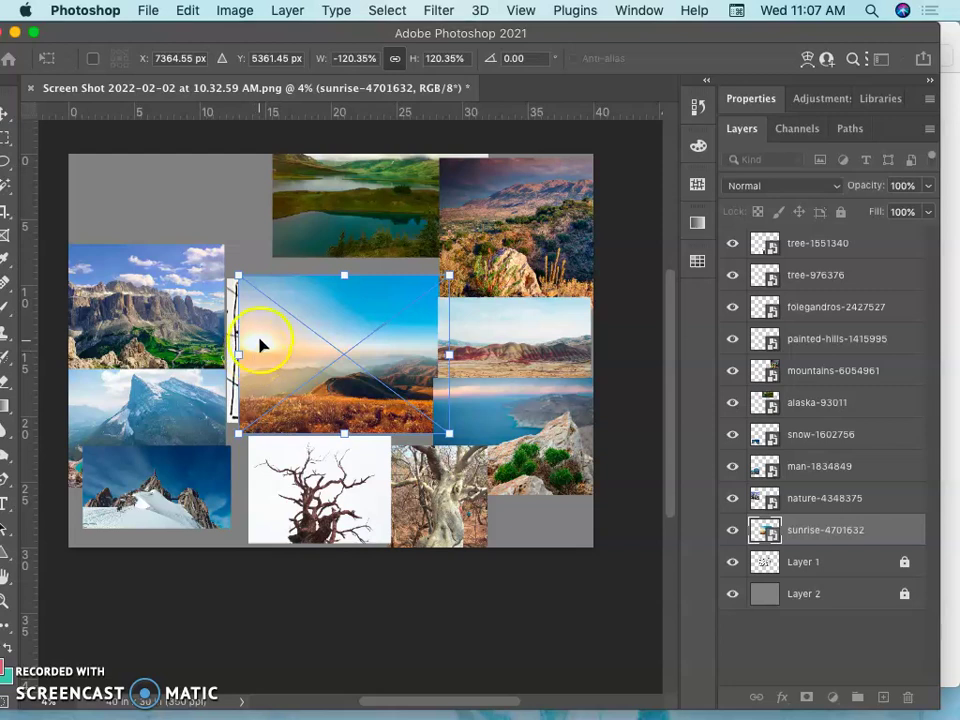
mouse_move(272, 331)
left_mouse_down()
mouse_move(285, 328)
mouse_move(274, 307)
left_mouse_up()
key("Return")
key("super+equal")
key("super+equal")
key("super+equal")
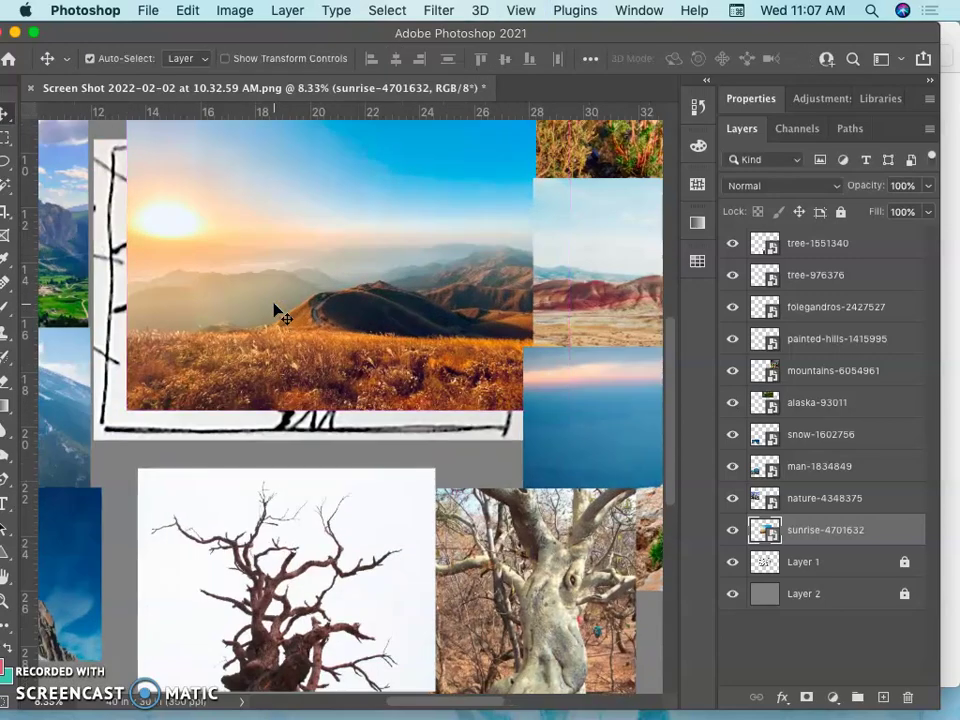
scroll(274, 307, "up", 5)
scroll(280, 315, "up", 2)
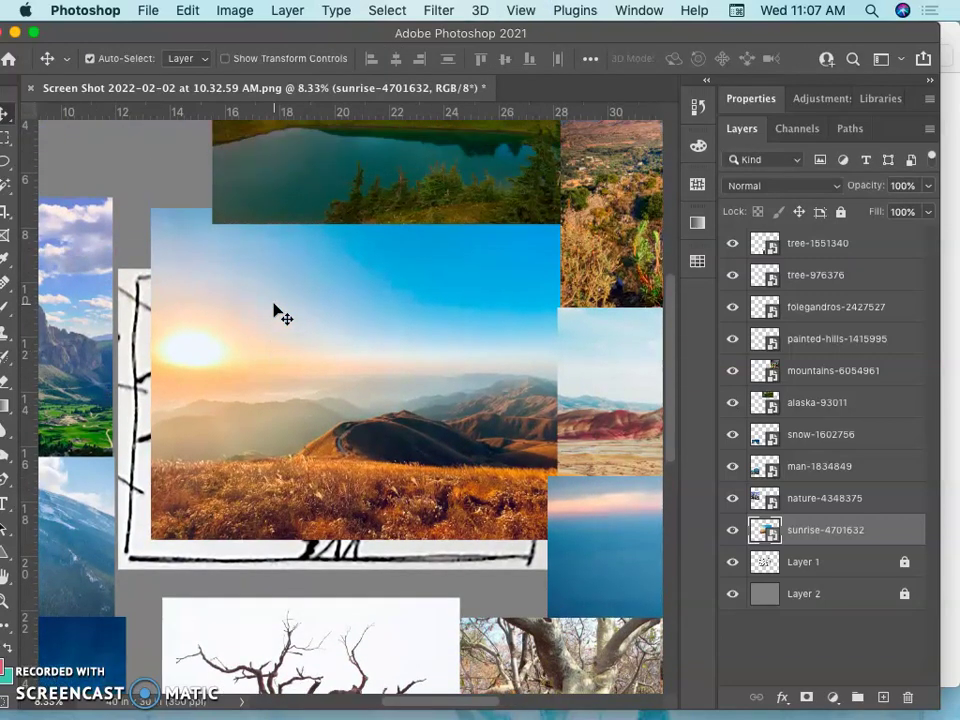
Rasterize the sunrise-4701632 layer
right_click(818, 538)
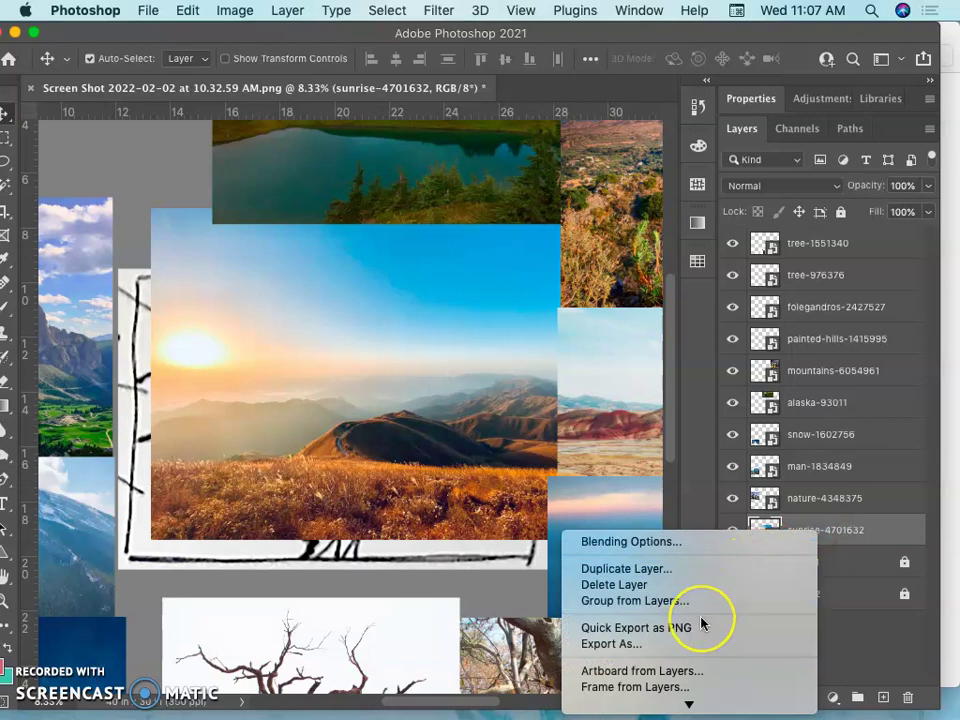
scroll(703, 622, "down", 8)
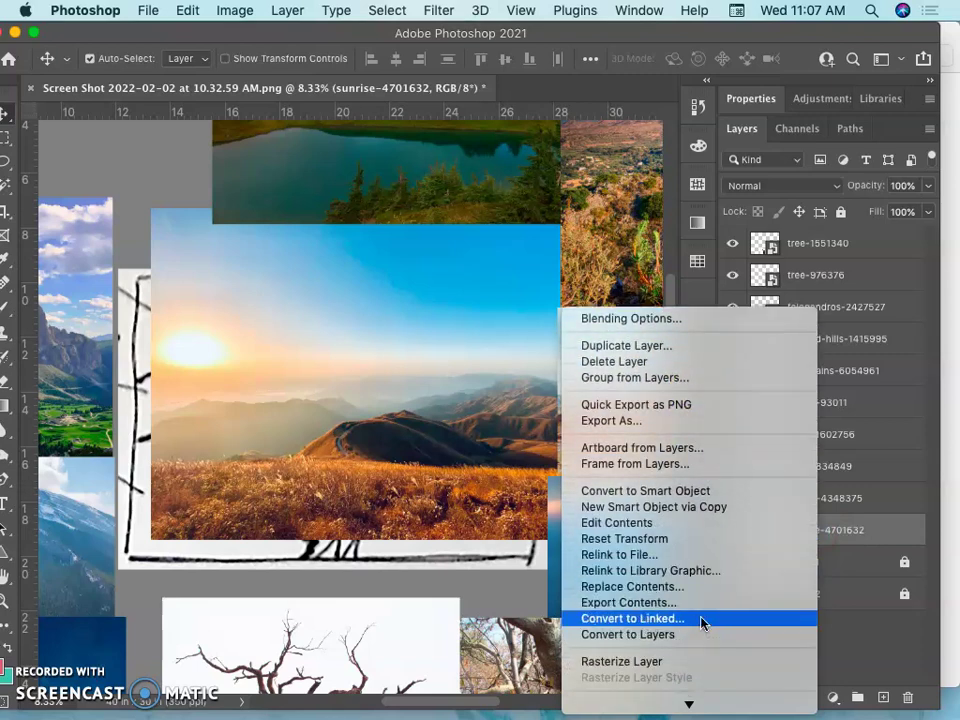
left_click(686, 662)
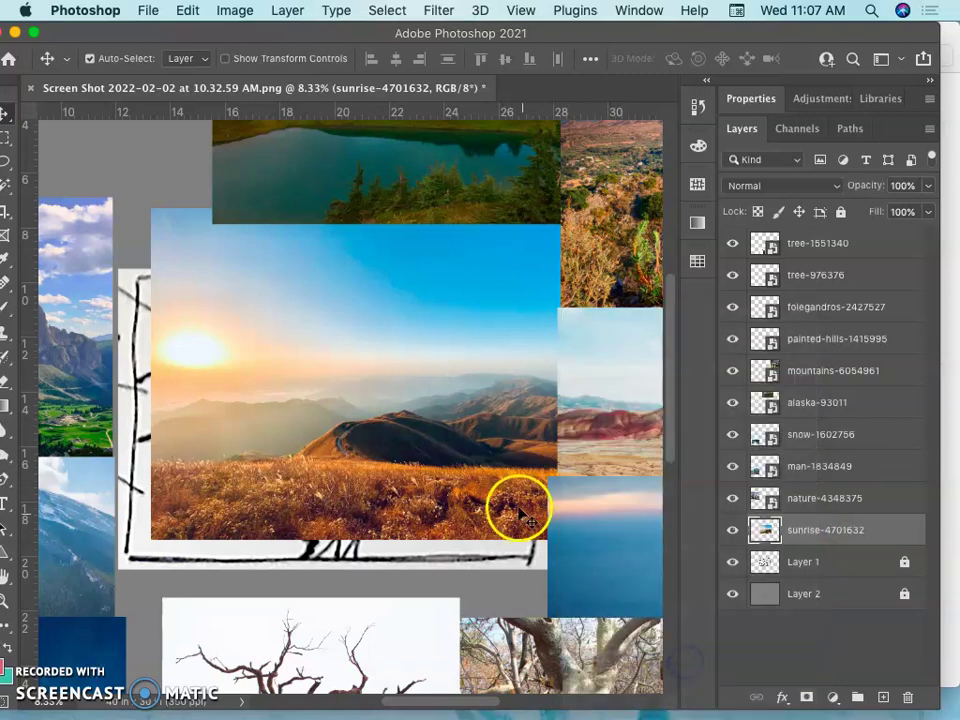
Lasso the blank strip along the sunrise photo's left edge
left_click(8, 162)
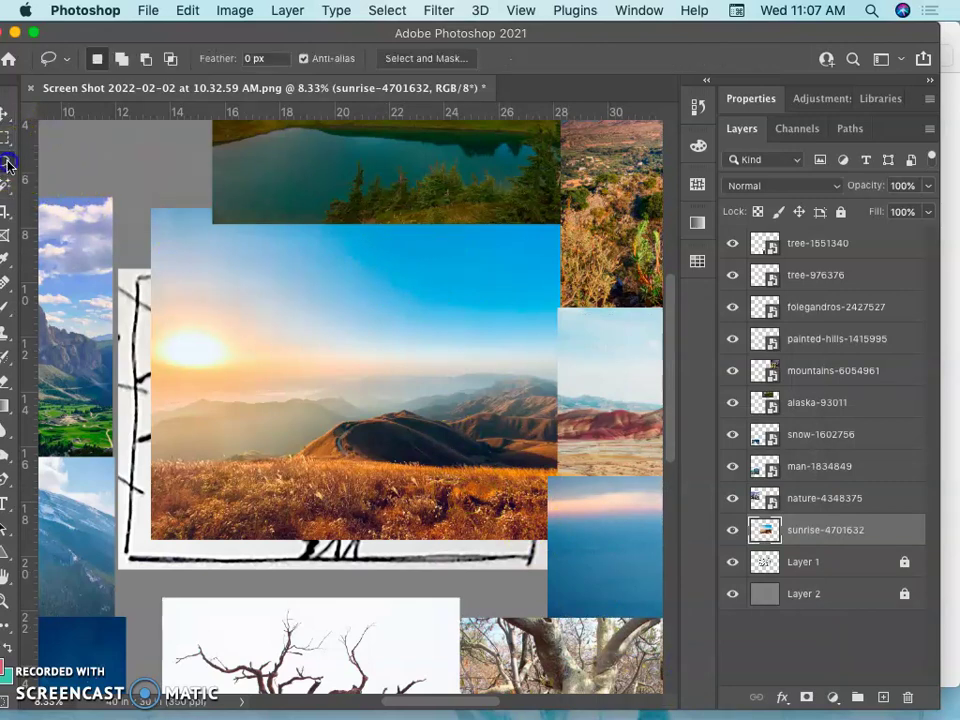
mouse_move(184, 228)
left_mouse_down()
mouse_move(143, 233)
mouse_move(113, 256)
left_mouse_up()
left_click_drag(108, 327, 114, 430)
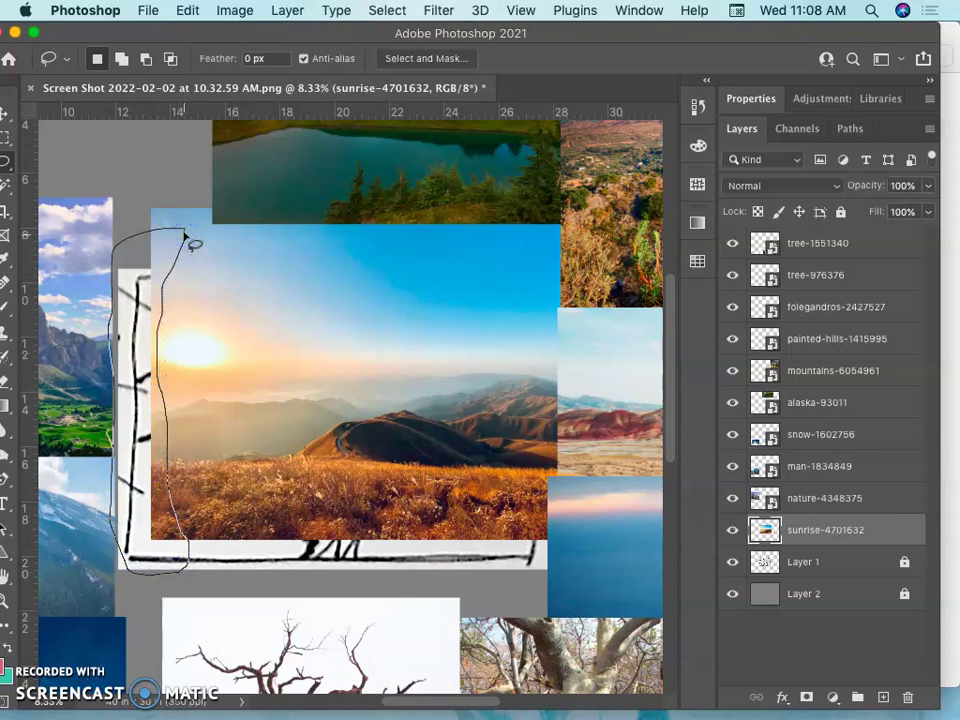
left_click_drag(185, 237, 188, 240)
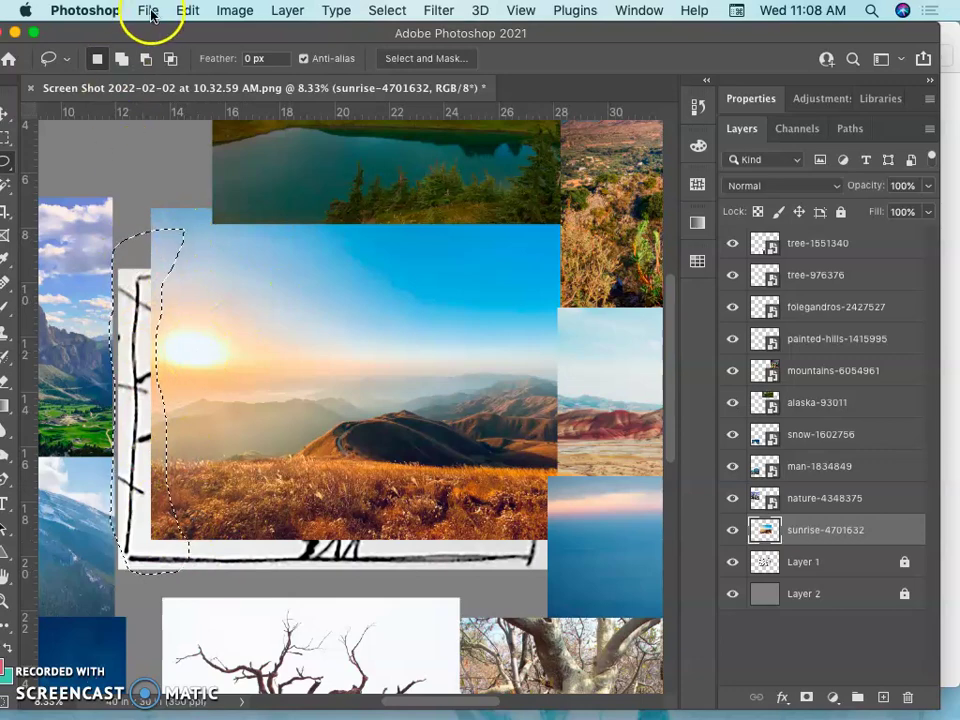
left_click(186, 10)
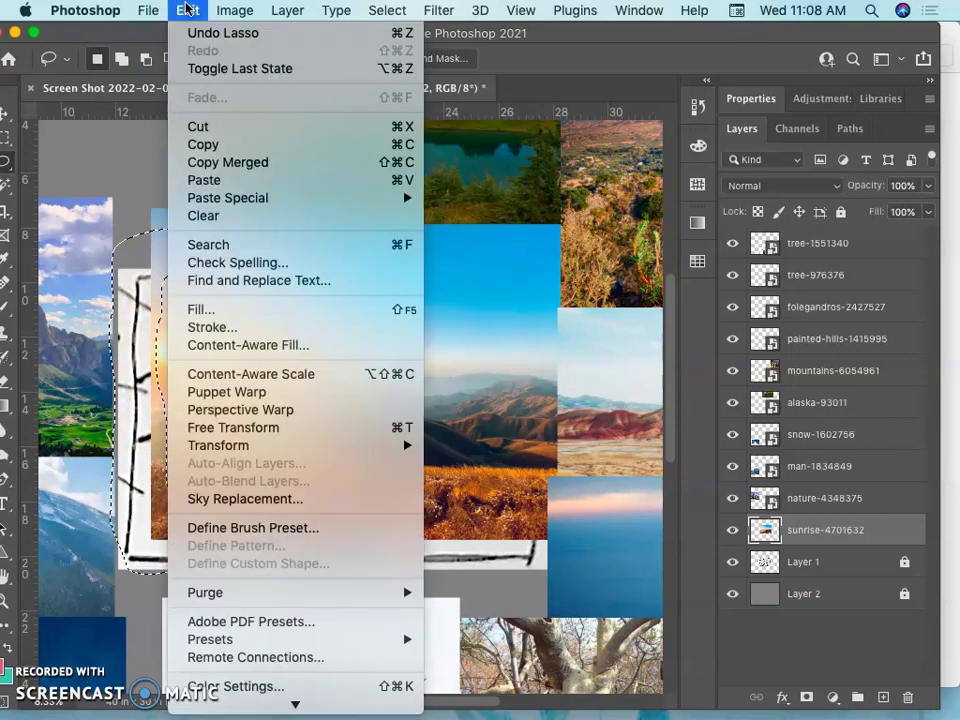
Apply Edit > Fill with Content-Aware to the selected left strip, then deselect
left_click(221, 309)
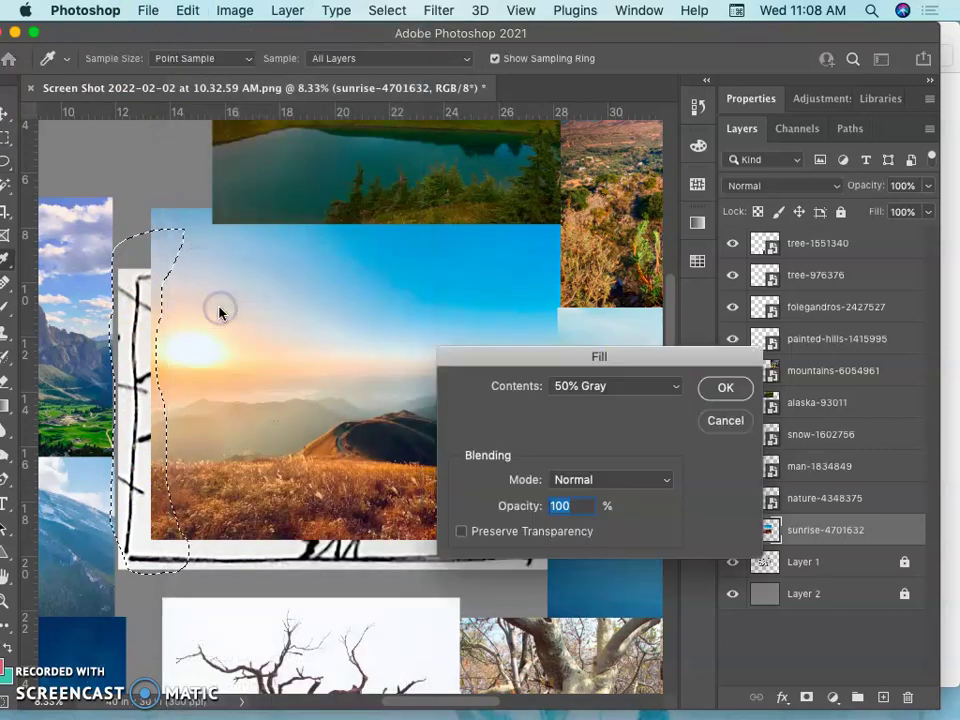
left_click(609, 394)
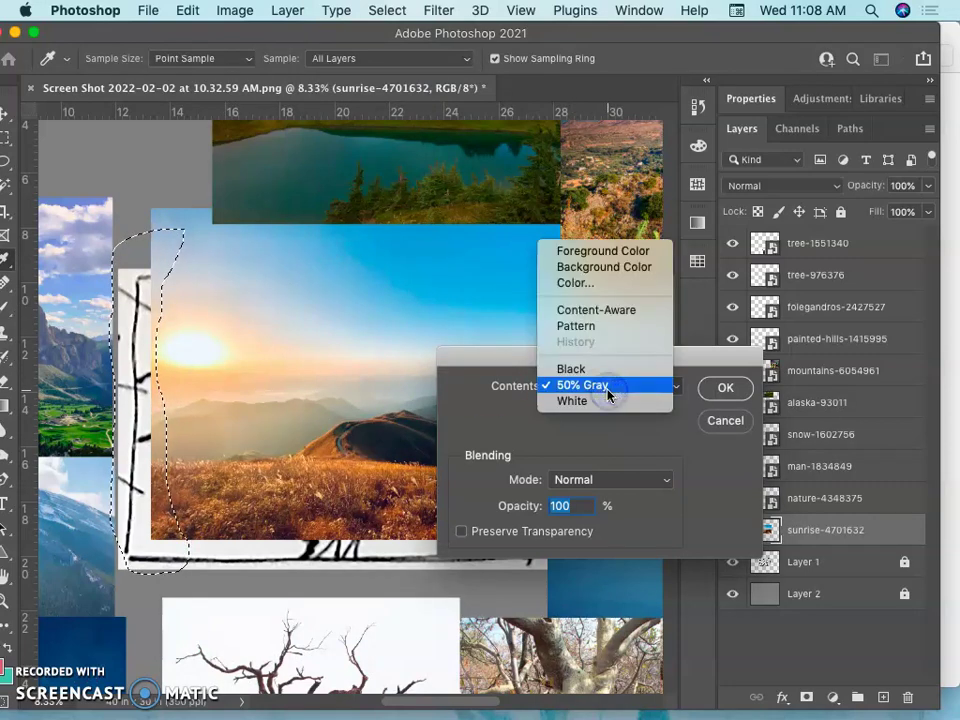
left_click(605, 314)
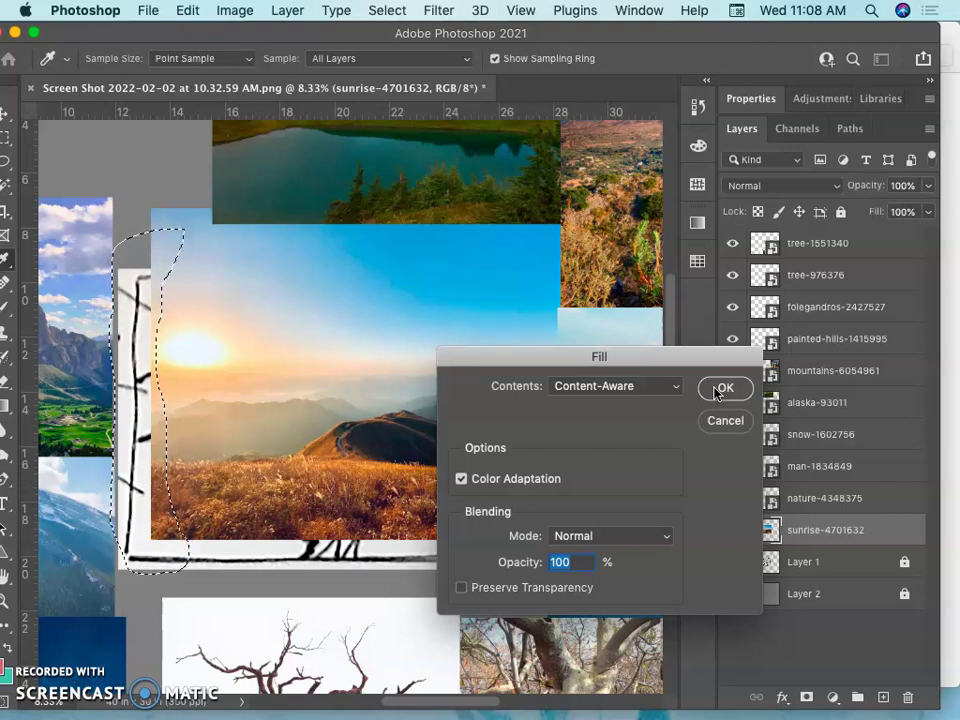
left_click(721, 389)
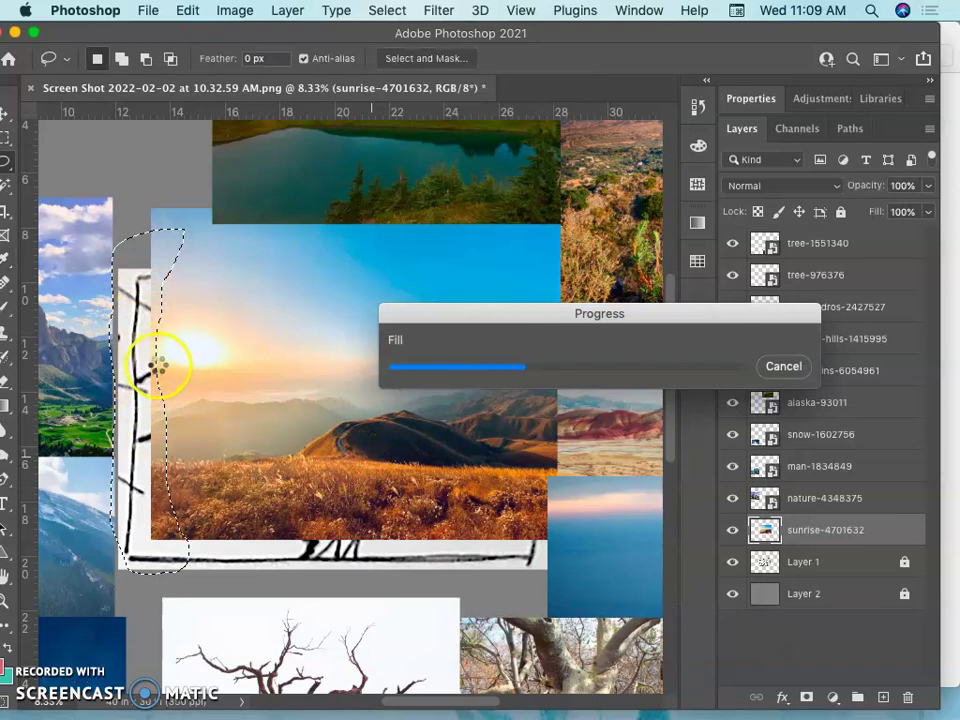
left_click(305, 491)
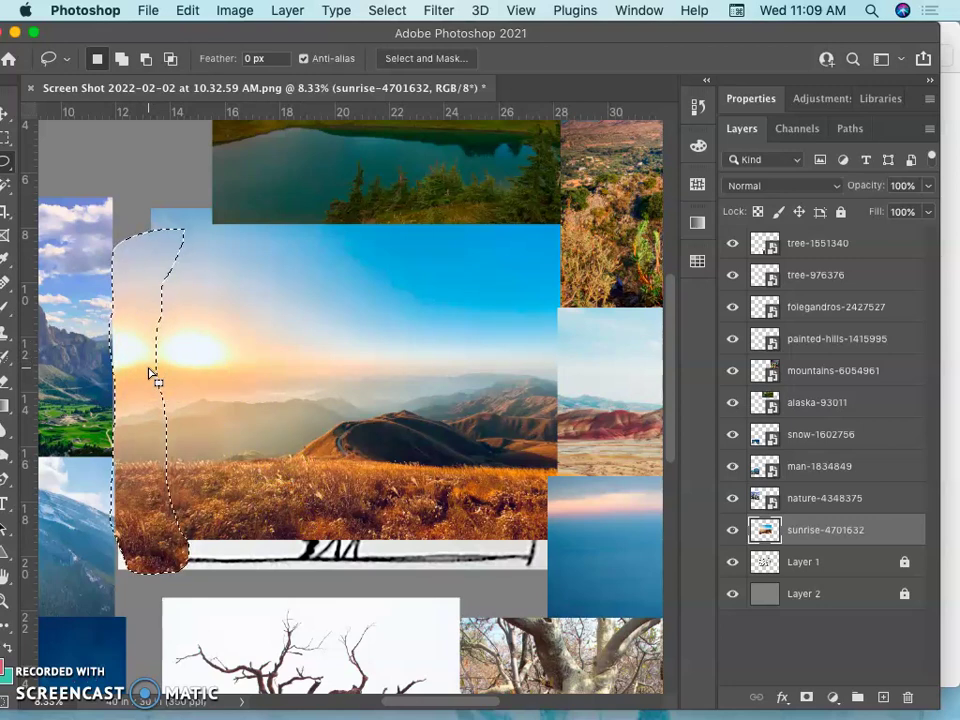
key("ctrl+d")
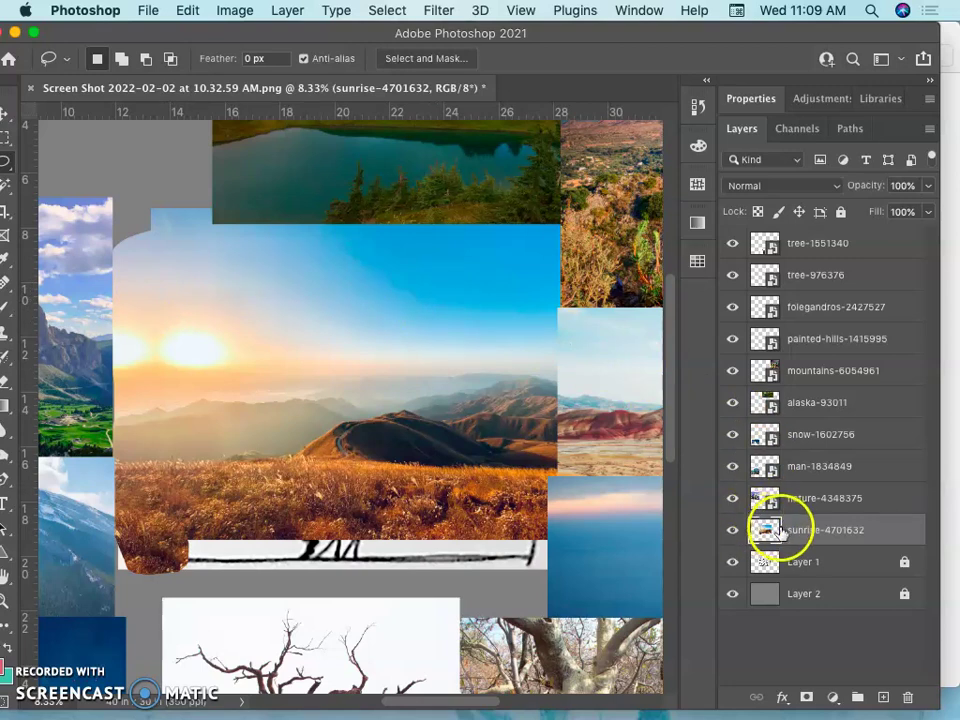
Give the sunrise-4701632 layer a green colour label
right_click(735, 527)
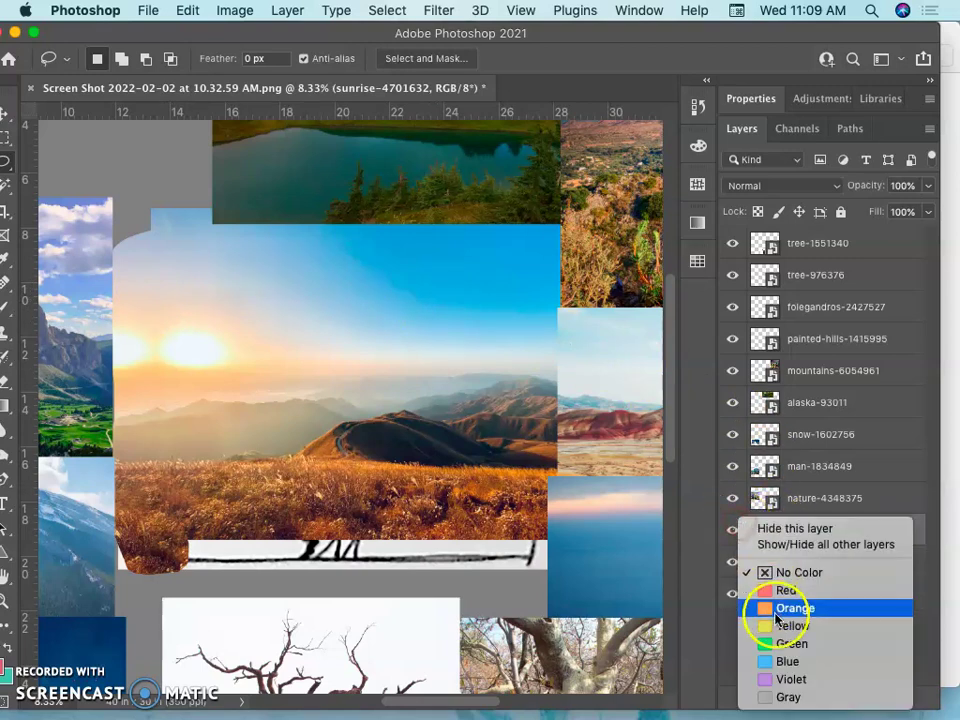
left_click(775, 643)
left_click(815, 505)
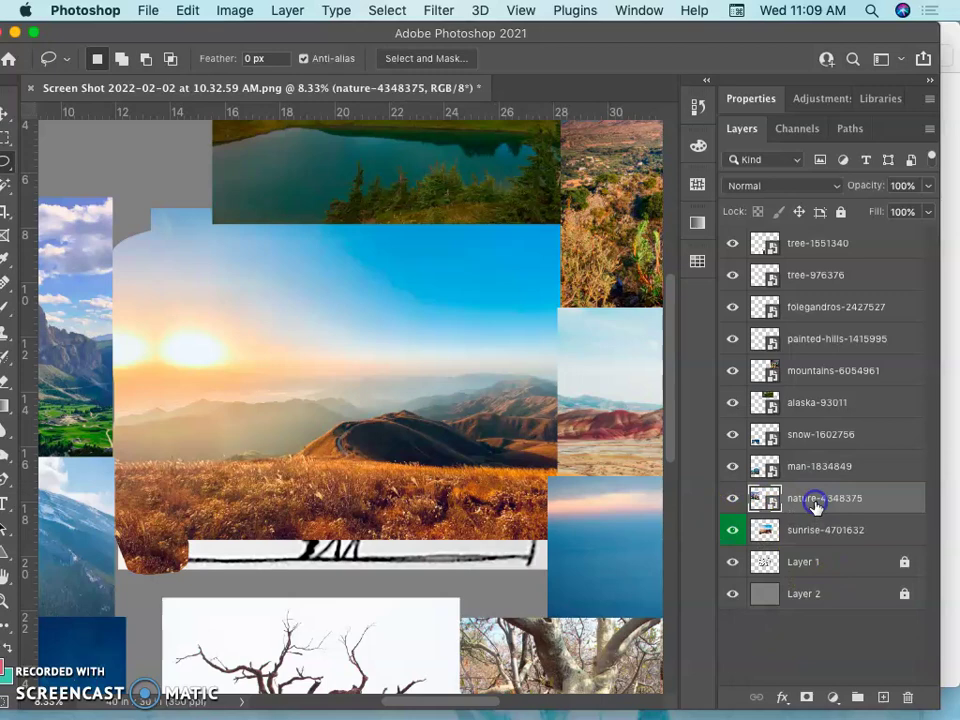
key("super+minus")
key("super+minus")
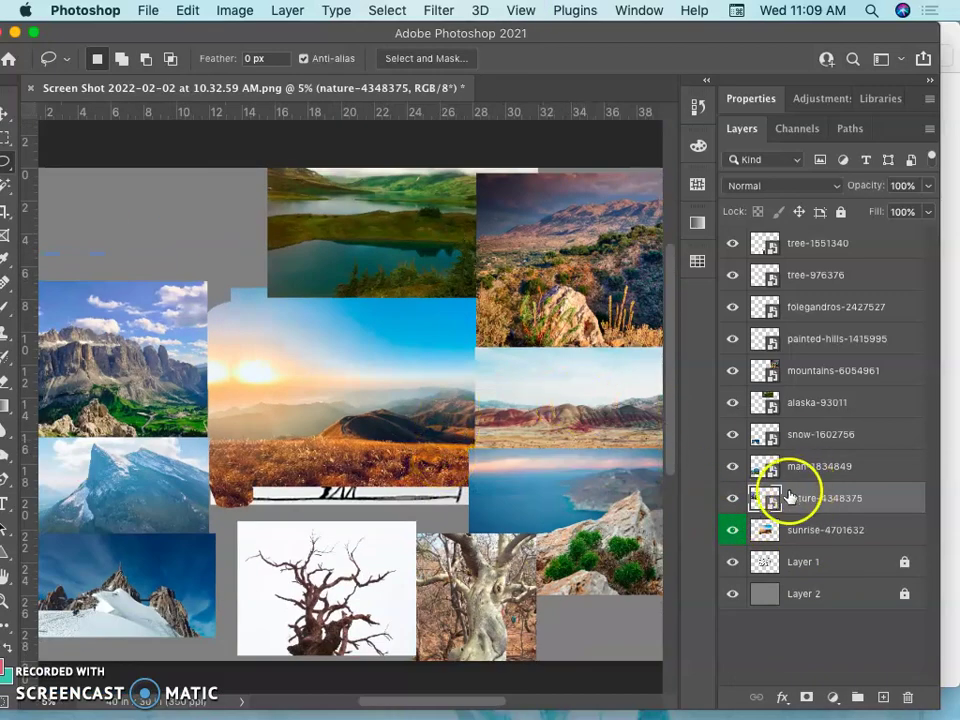
left_click(800, 531)
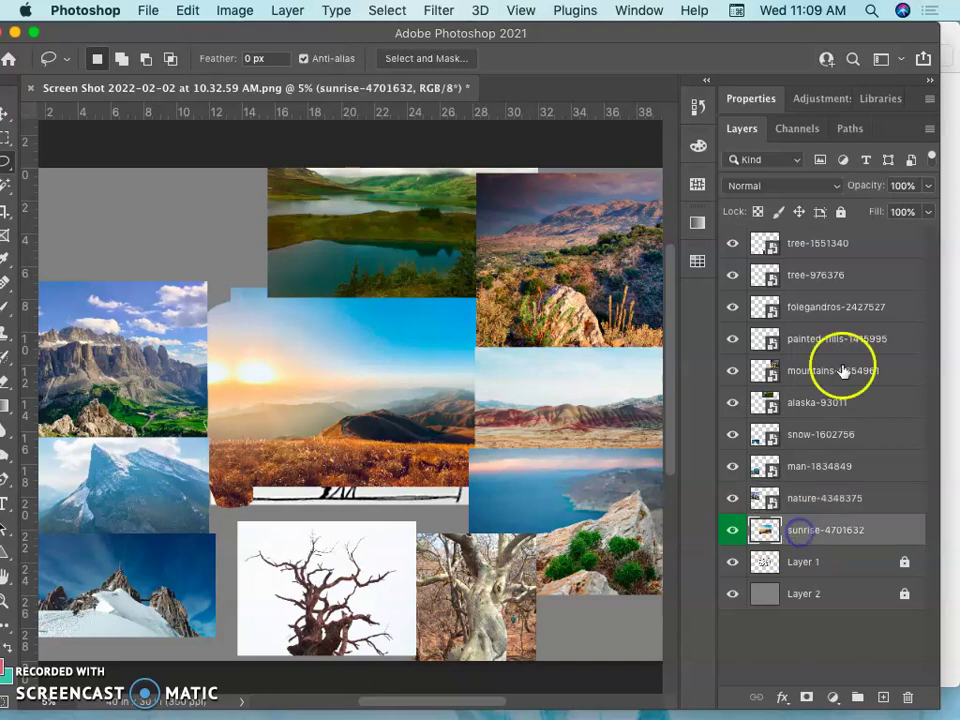
Try 51% opacity and Lock All on the sunrise layer, then restore 100% and unlock
left_click(928, 186)
left_click_drag(895, 210, 884, 210)
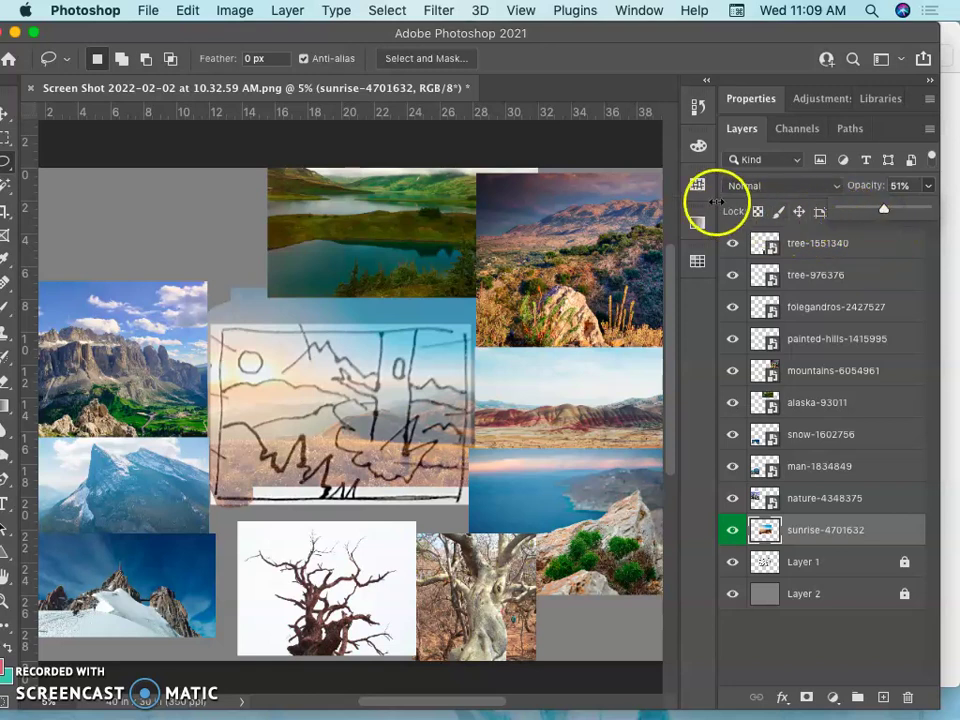
left_click(712, 200)
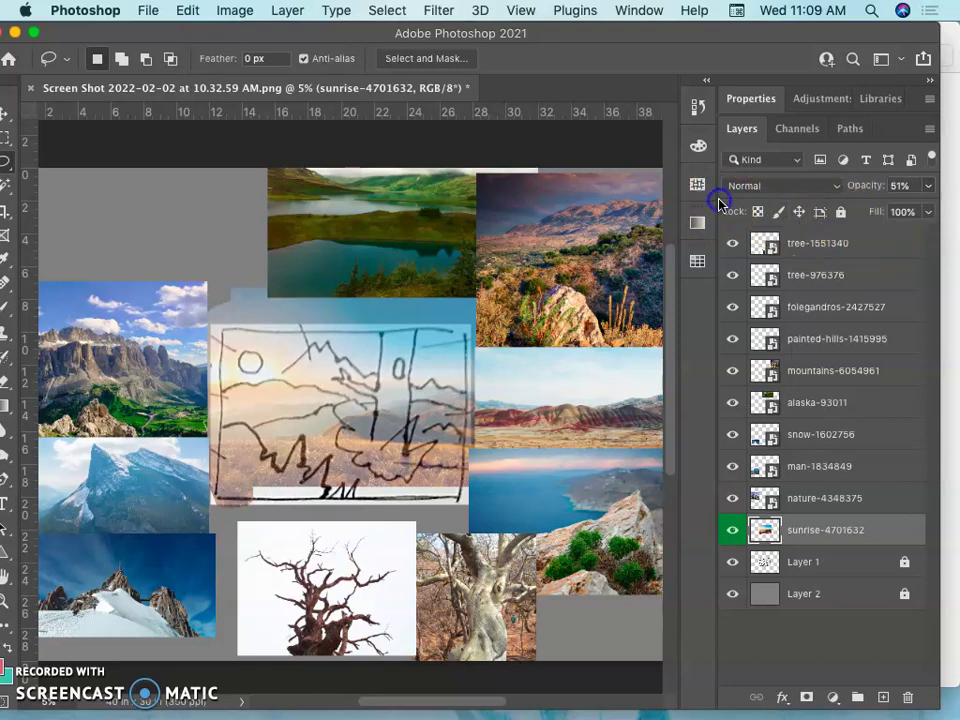
left_click(840, 213)
left_click(840, 213)
left_click(927, 187)
left_click_drag(890, 213, 934, 208)
Duplicate the sketch in Layer 1 and bring the copy to the top of the stack
left_click(816, 567)
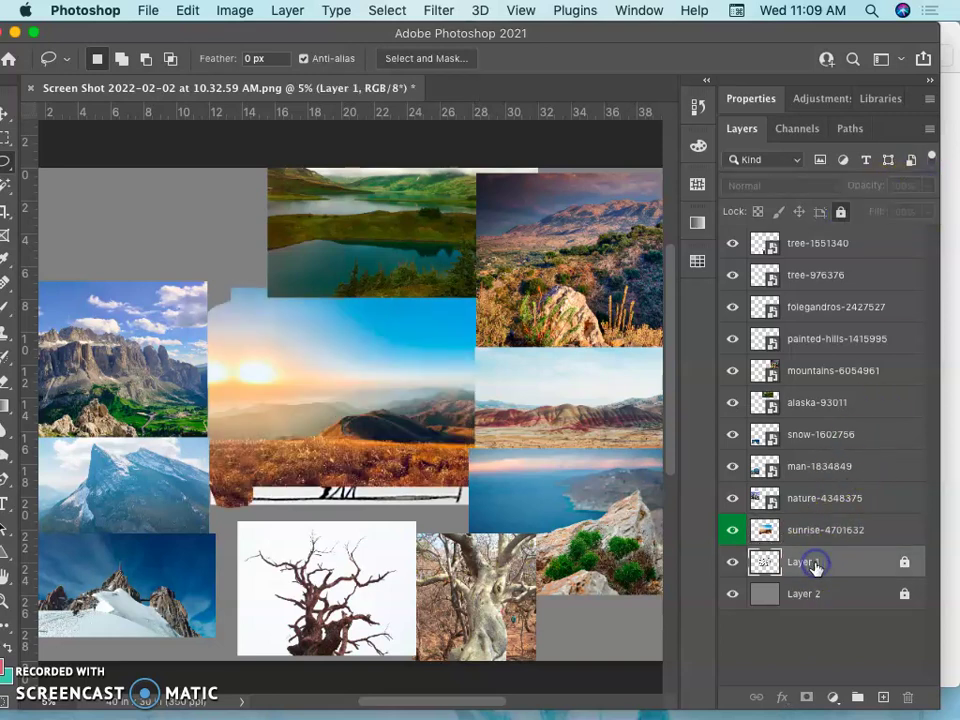
key("super+j")
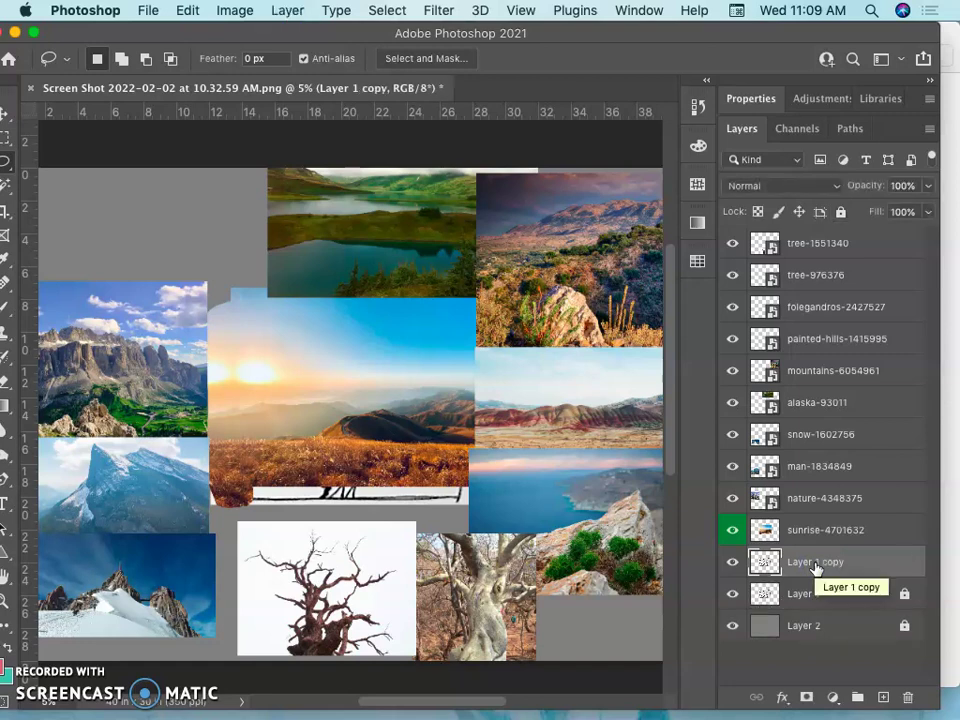
key("super+bracketright")
key("super+bracketright")
key("super+bracketright")
key("super+bracketright")
key("super+bracketright")
key("super+bracketright")
key("super+bracketright")
key("super+bracketright")
key("super+bracketright")
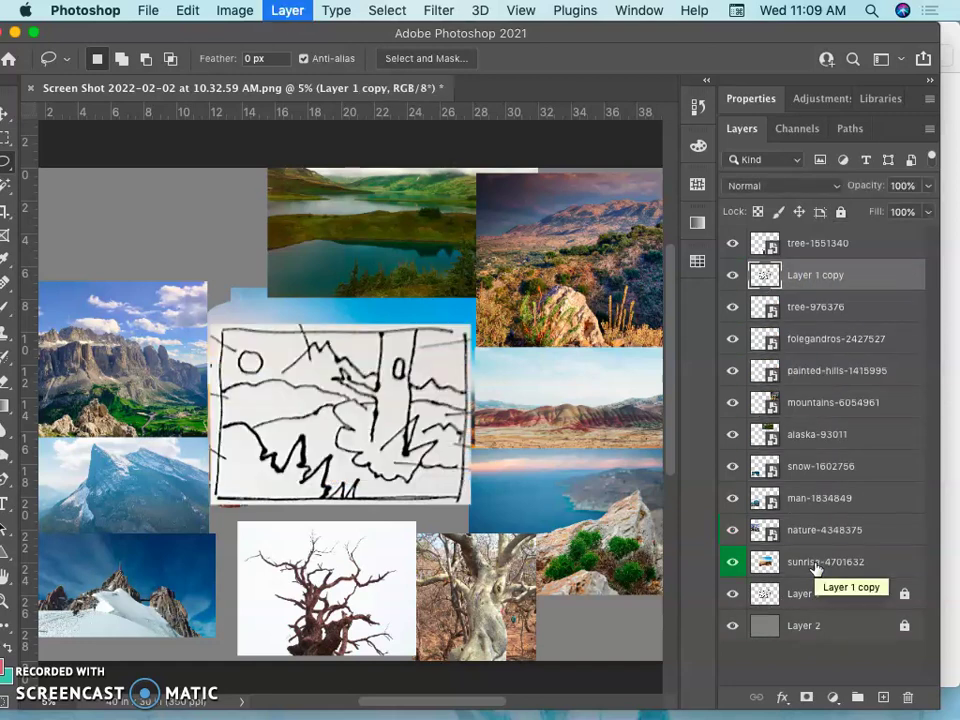
key("super+bracketright")
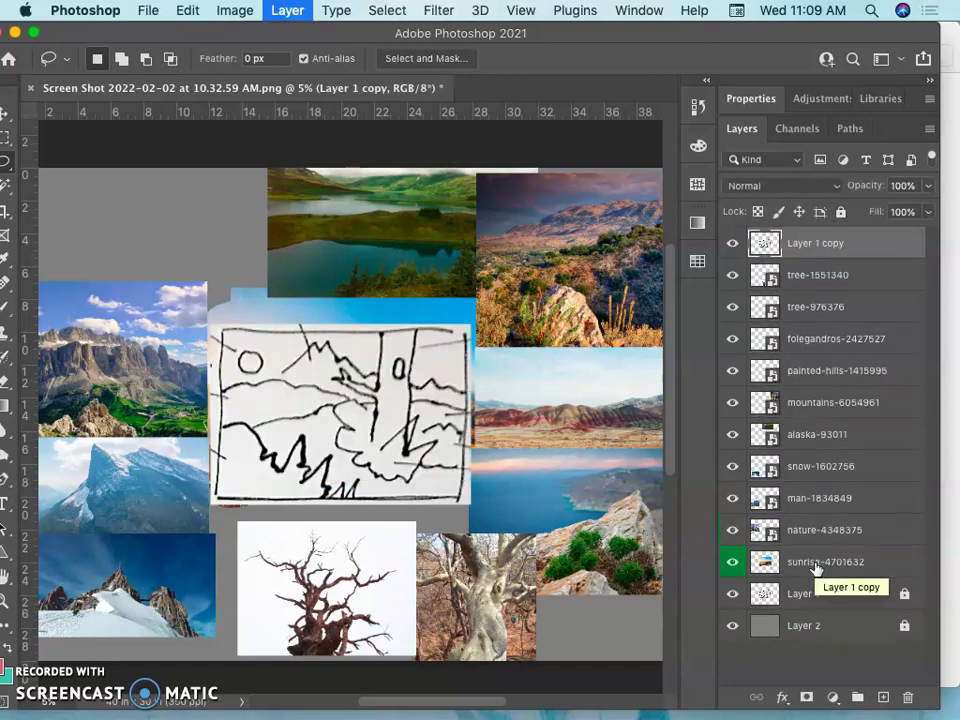
Fade the sketch copy to 28% opacity and lock it completely
left_click(928, 186)
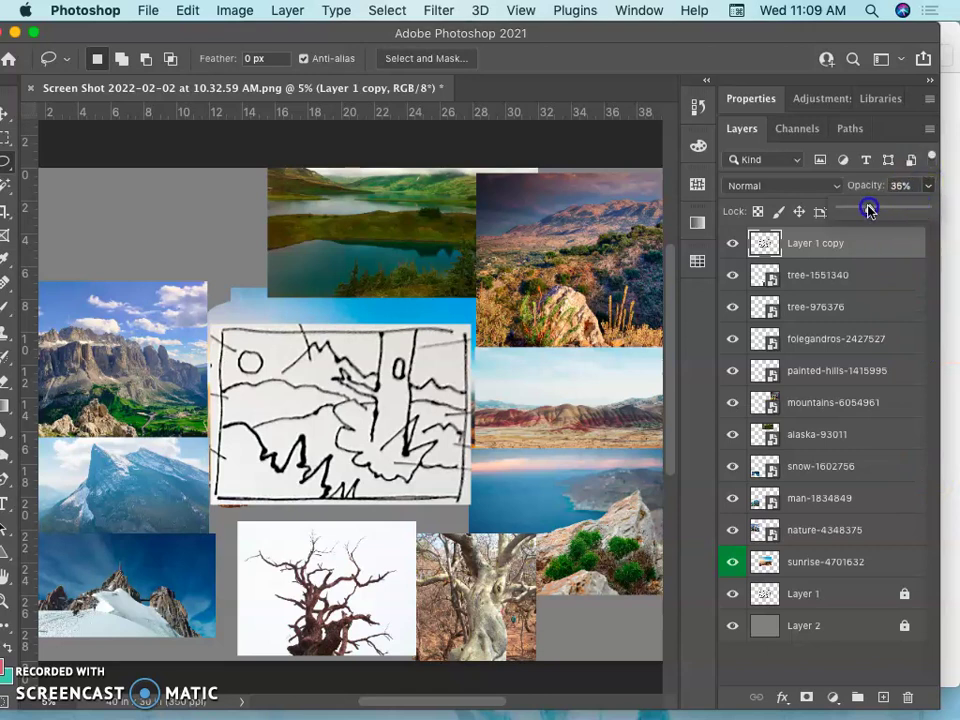
left_click_drag(868, 208, 858, 208)
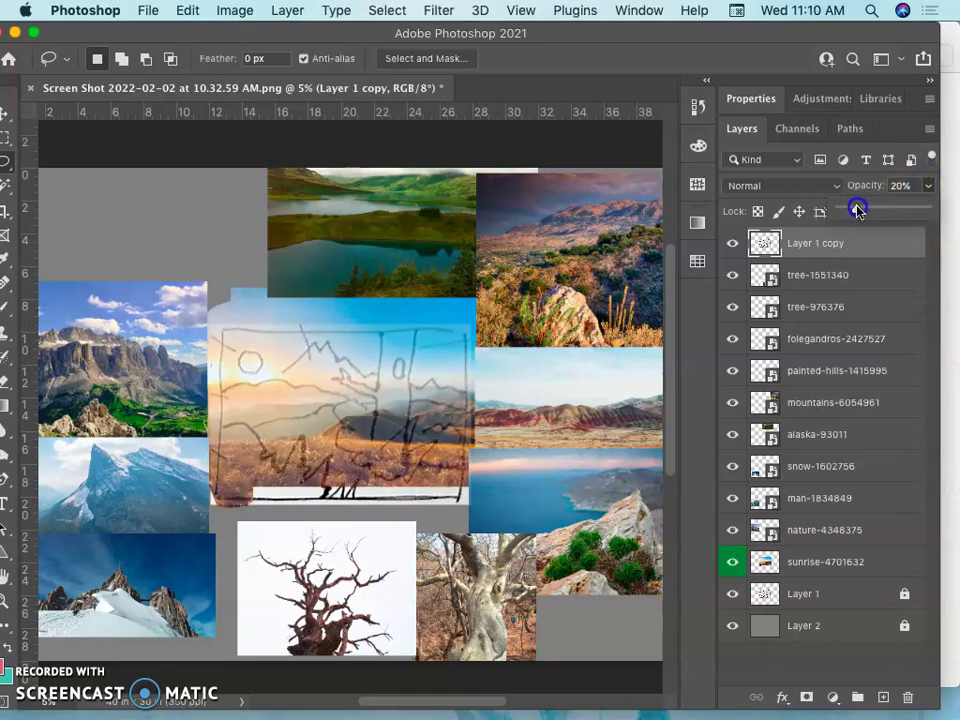
left_click_drag(863, 208, 866, 208)
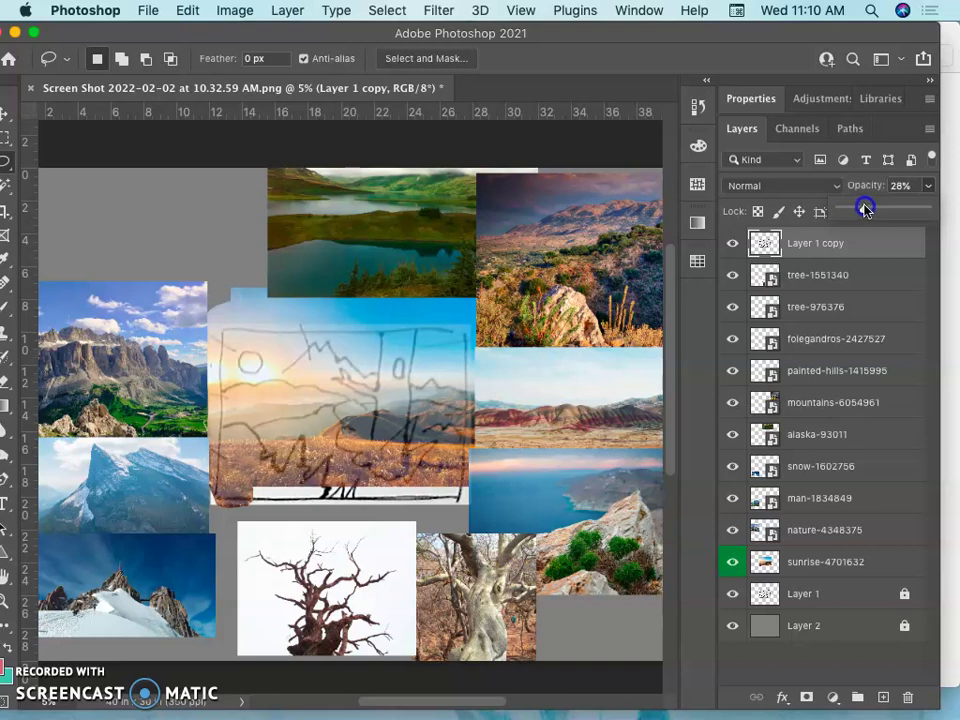
left_click(851, 248)
left_click(841, 211)
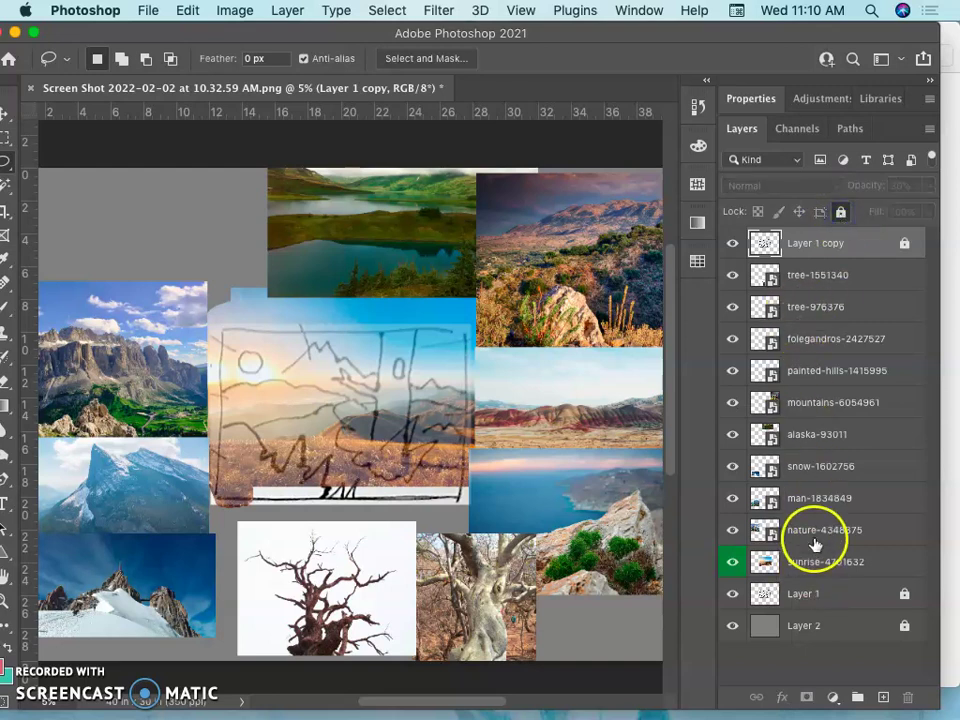
left_click(785, 543)
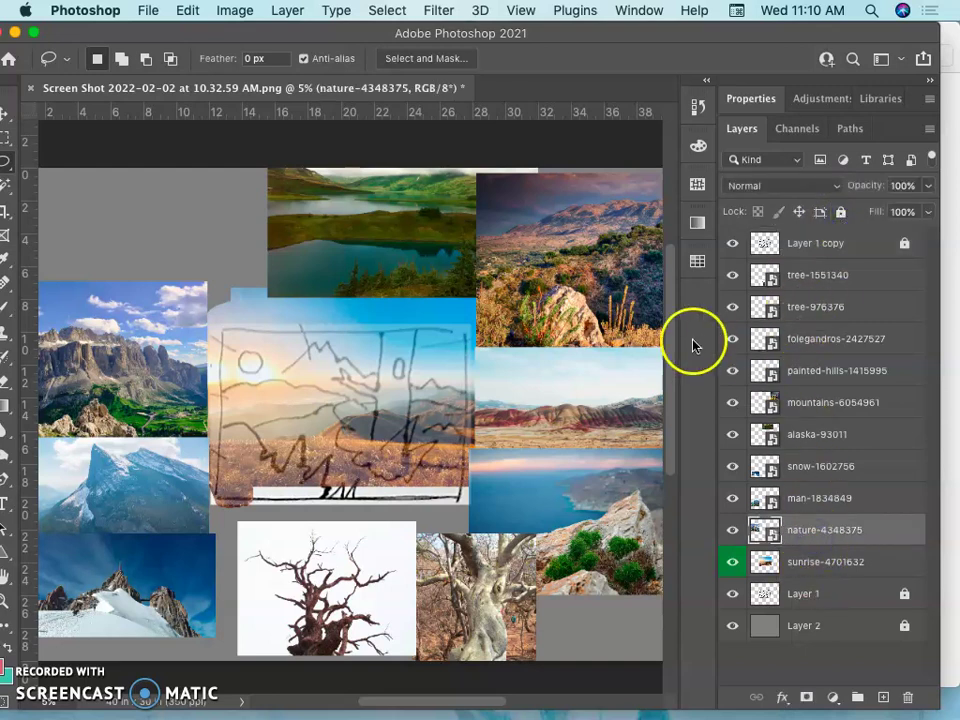
Drag the nature-4348375 mountain photo from the left edge onto the centre over the sketch
key("super+minus")
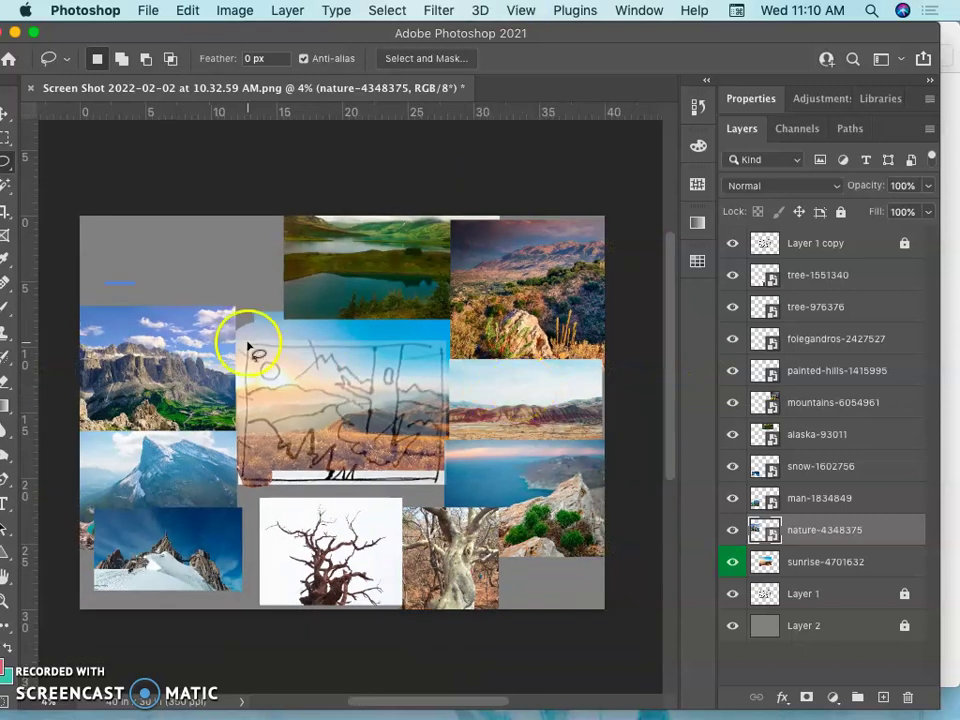
left_click(6, 112)
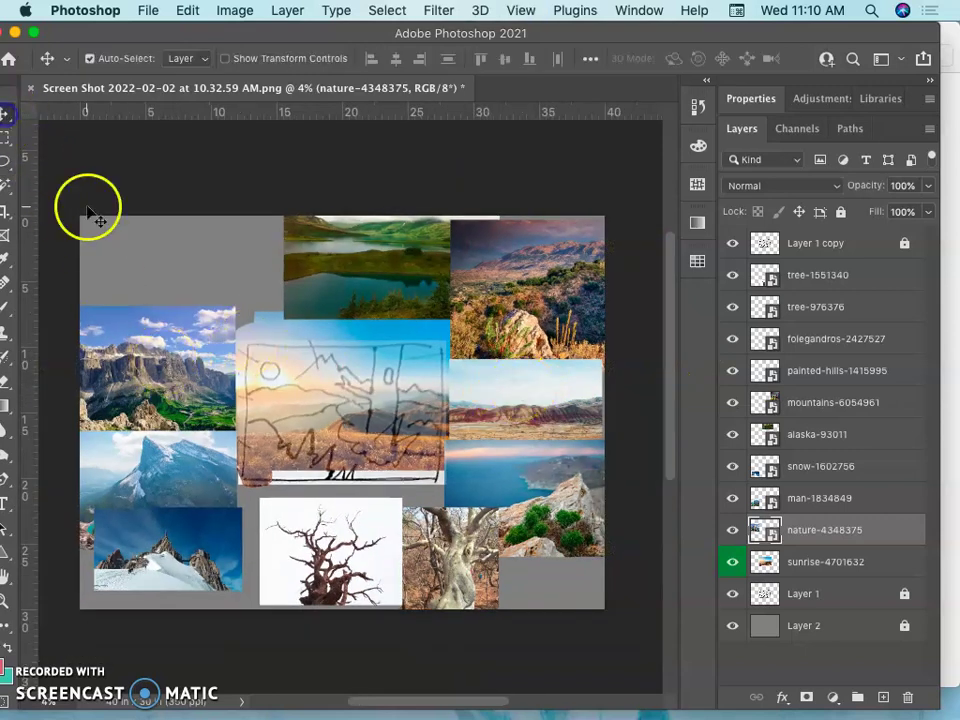
mouse_move(190, 388)
left_mouse_down()
mouse_move(272, 381)
mouse_move(407, 407)
mouse_move(401, 412)
left_mouse_up()
key("super+equal")
key("super+equal")
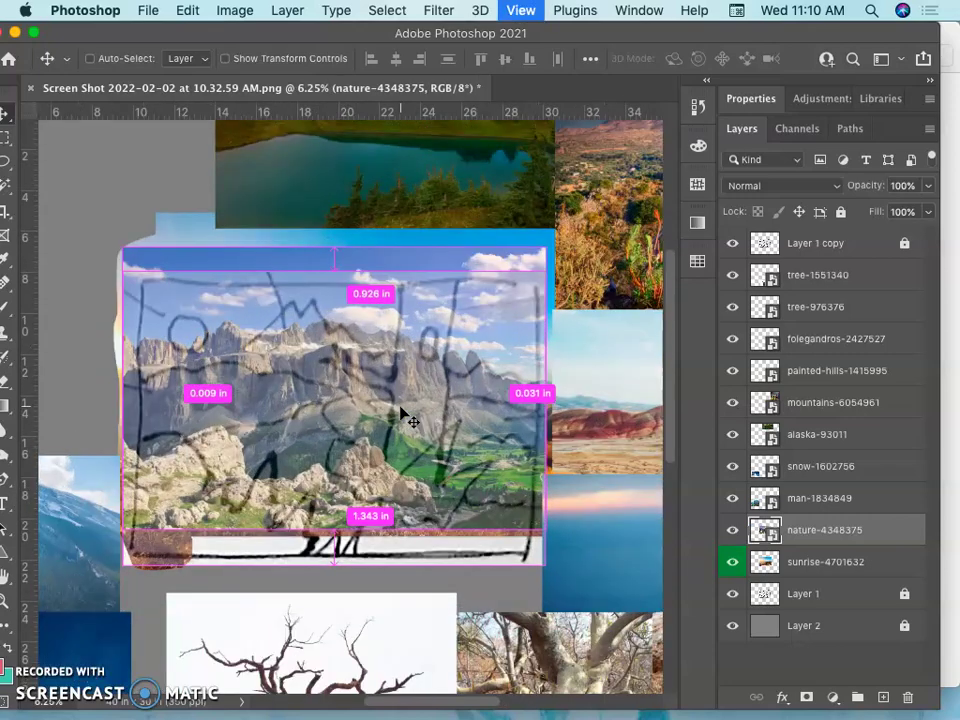